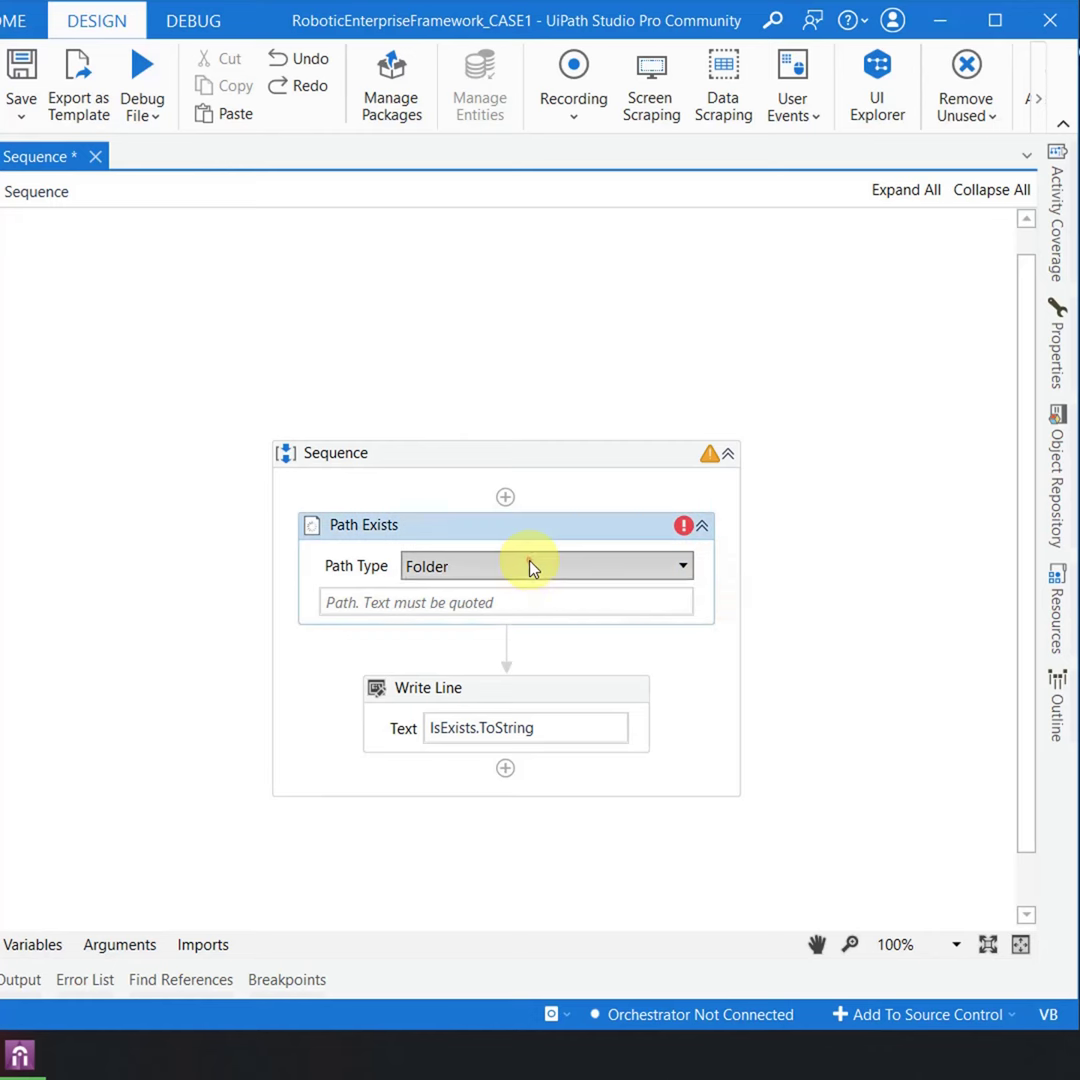
# - Set the Path Exists activity to path type File with the path "E:\Ui Path\LogsFolder\SamlpleLOGFILEDEMO.txt"
pyautogui.click(528, 563)
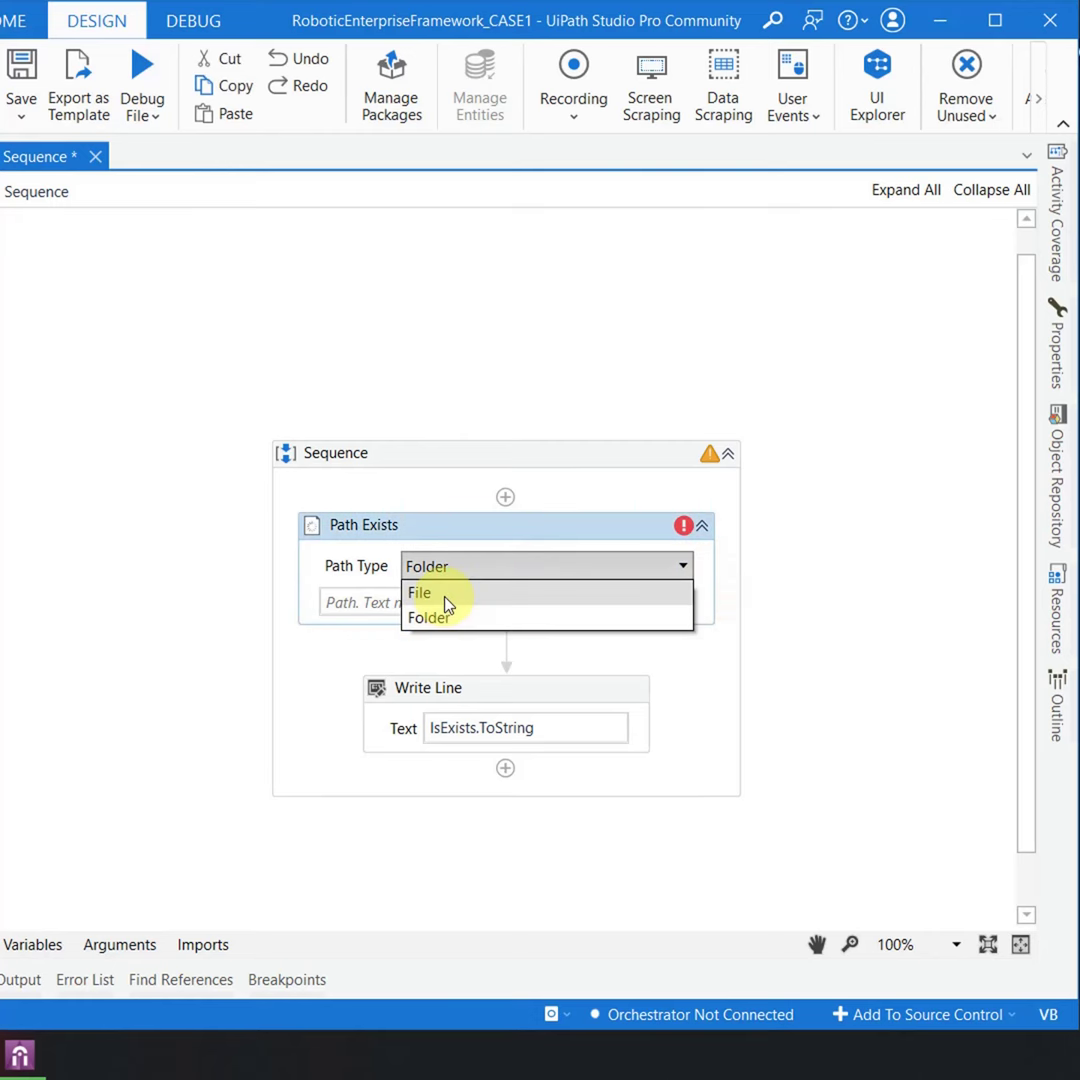
pyautogui.click(440, 594)
pyautogui.click(366, 598)
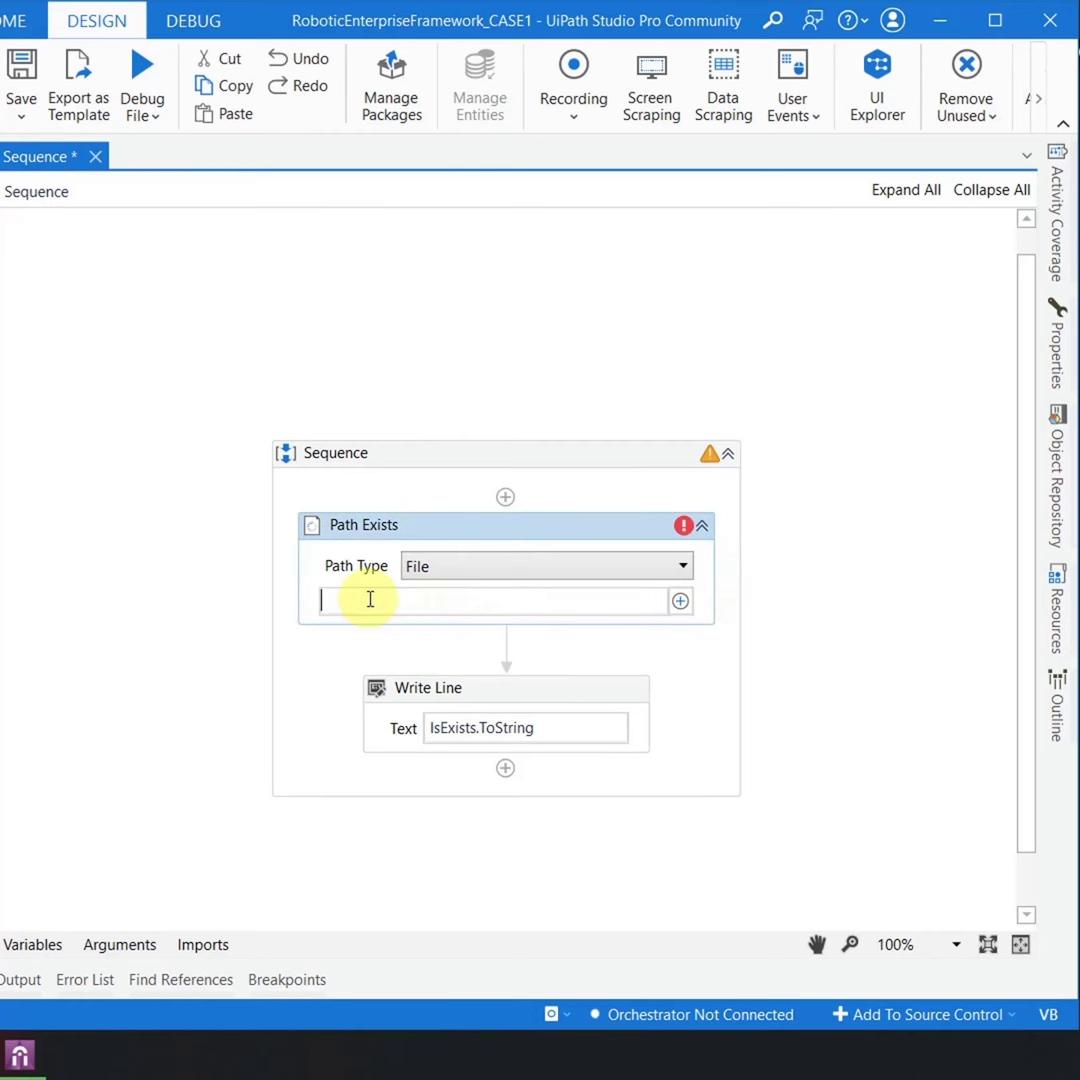
pyautogui.write('"E:\\Ui Path\\LogsFolder\\SampleLOGFILEDEMO.txt"')
pyautogui.click(957, 471)
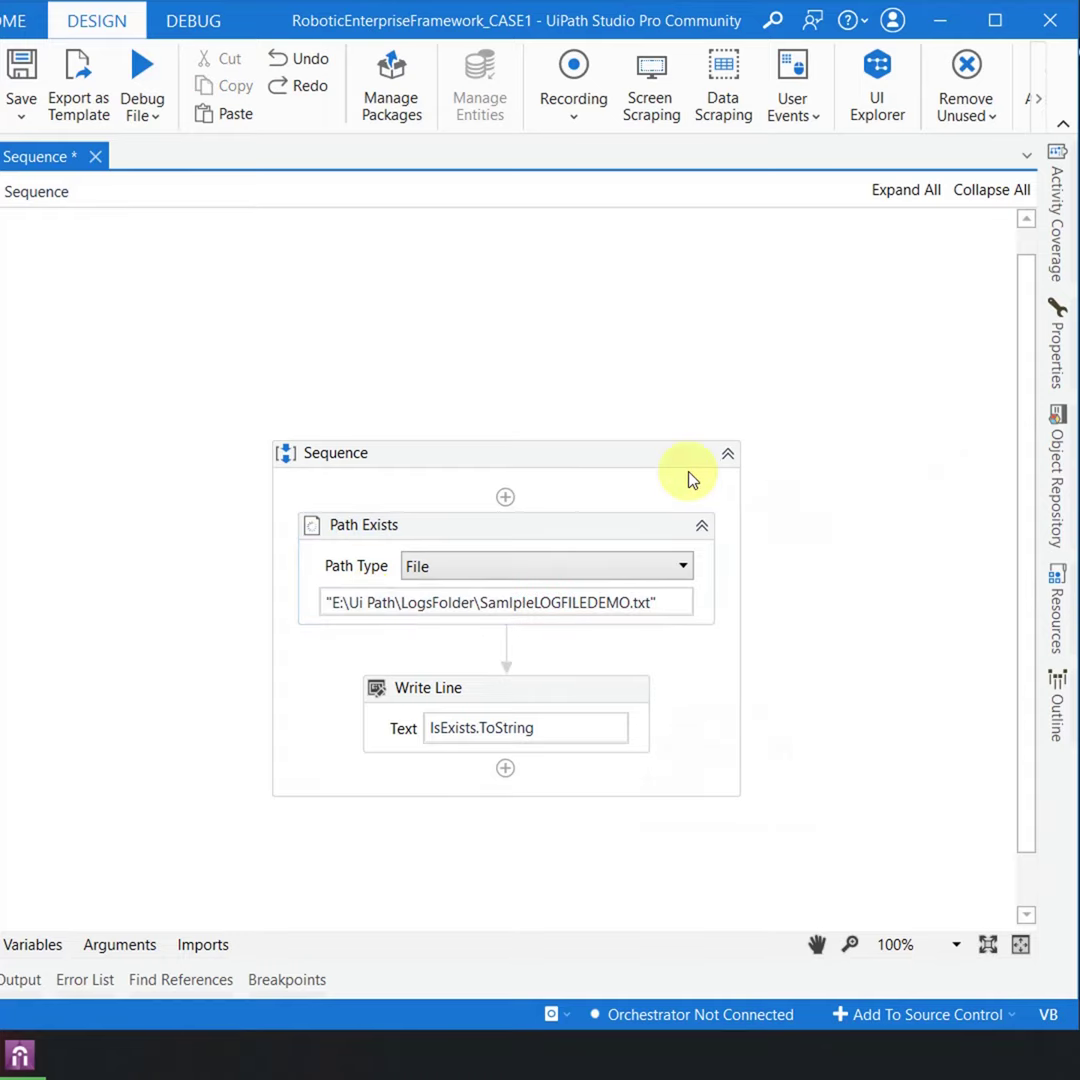
# - Save the Sequence workflow and run only this file without debugging
pyautogui.hotkey('ctrl', 's')
pyautogui.click(145, 116)
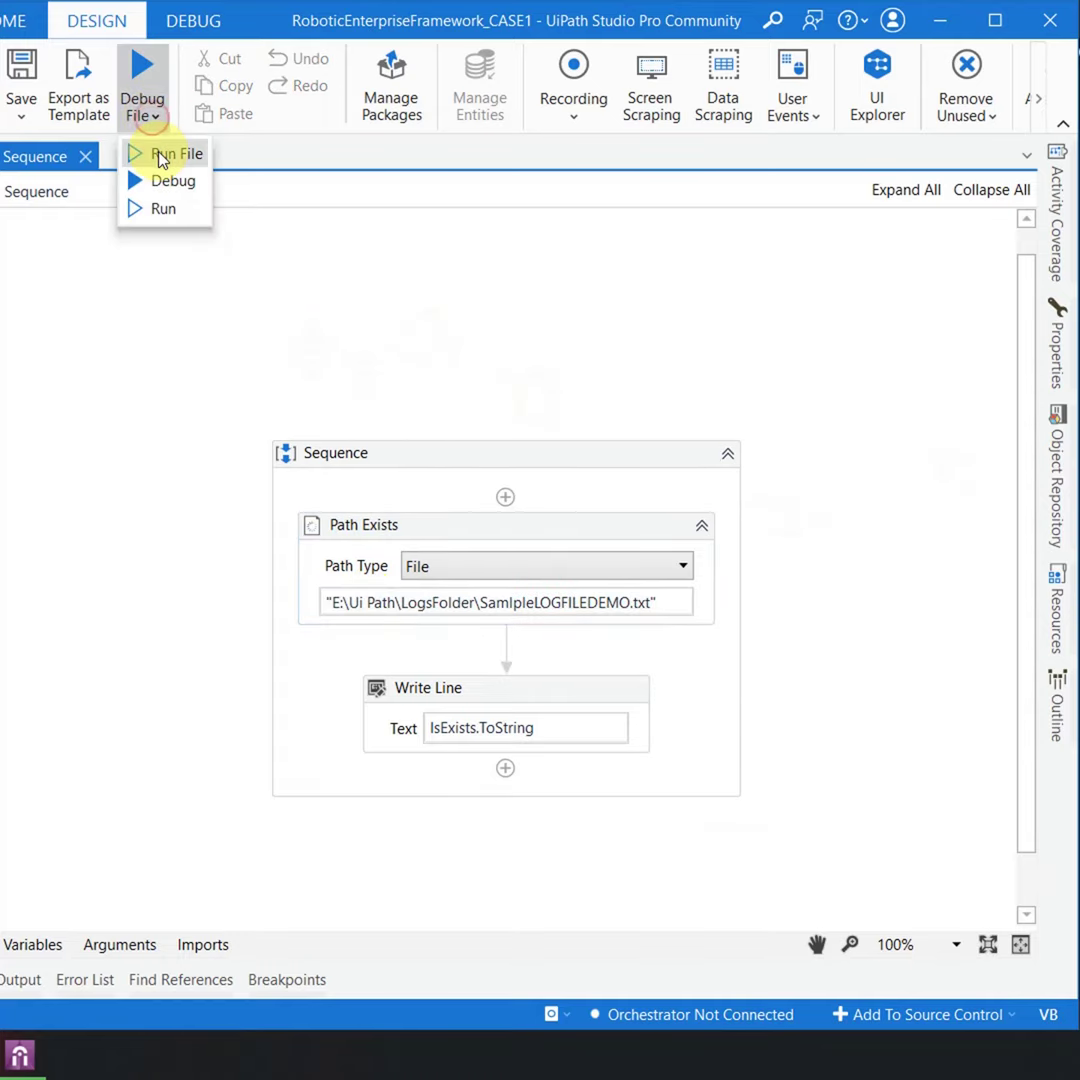
pyautogui.click(160, 153)
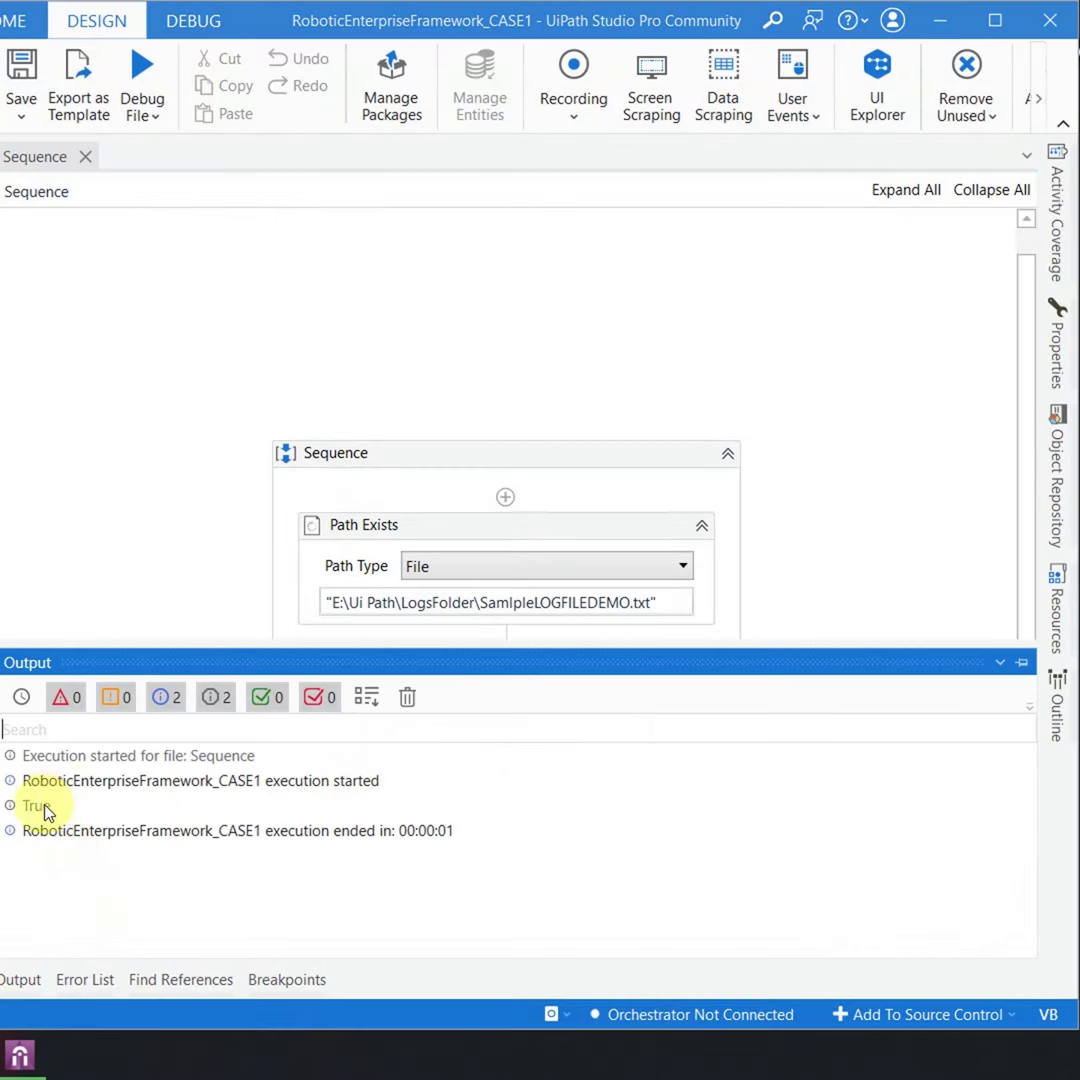
# - Append 1234 to the file name in the Path Exists path, before .txt, run the file again and check the output
pyautogui.click(643, 601)
pyautogui.write('1234')
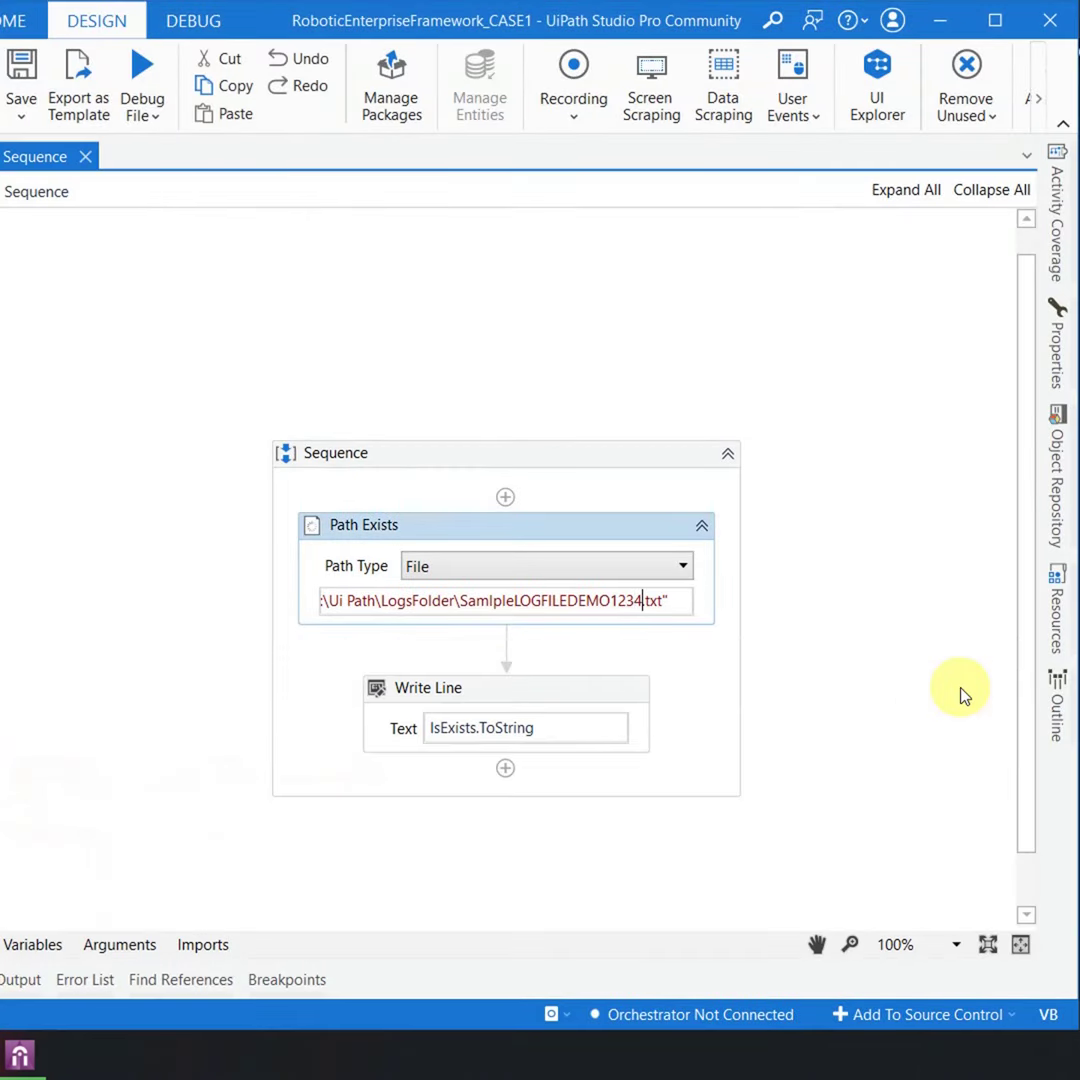
pyautogui.click(415, 340)
pyautogui.click(145, 112)
pyautogui.click(167, 155)
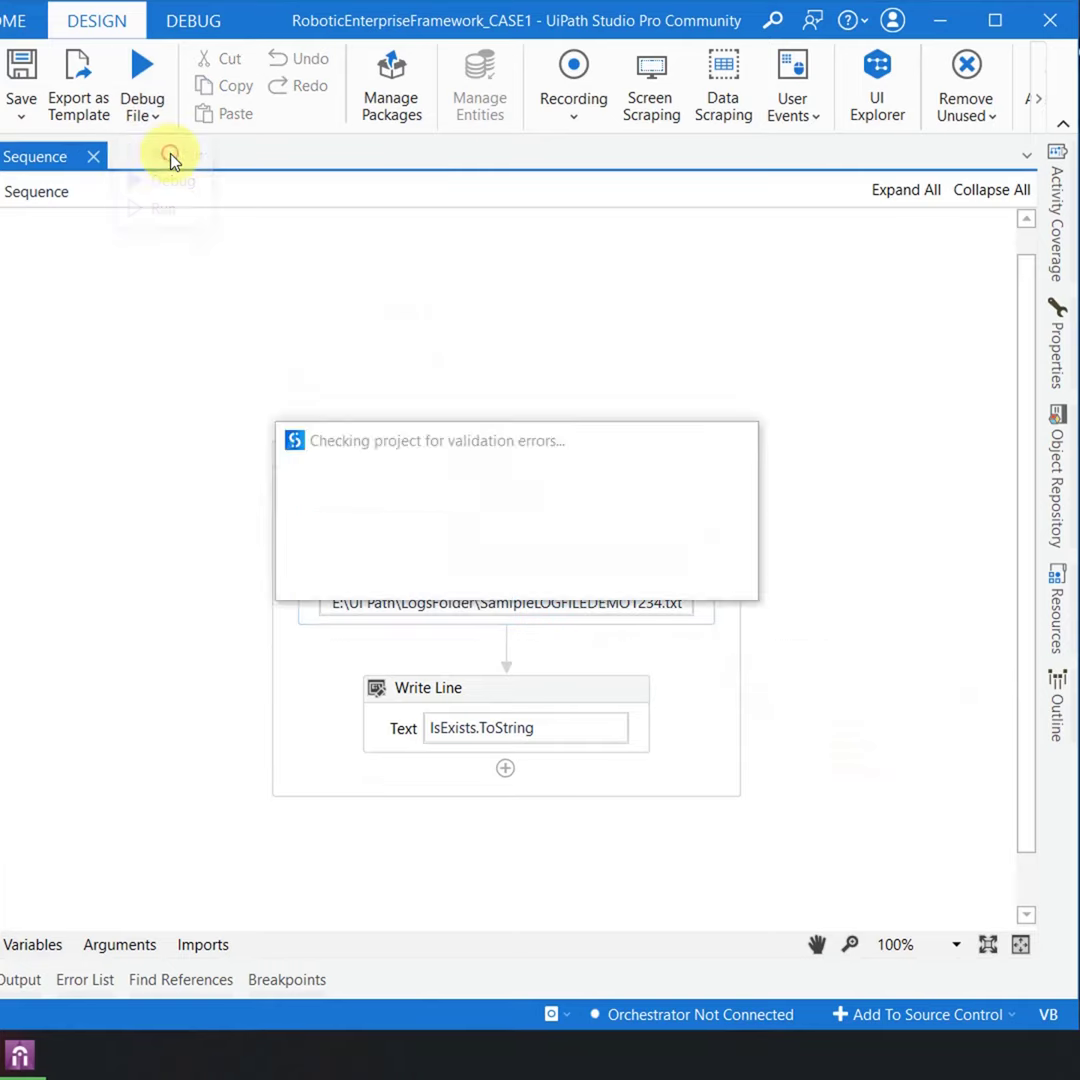
pyautogui.click(20, 979)
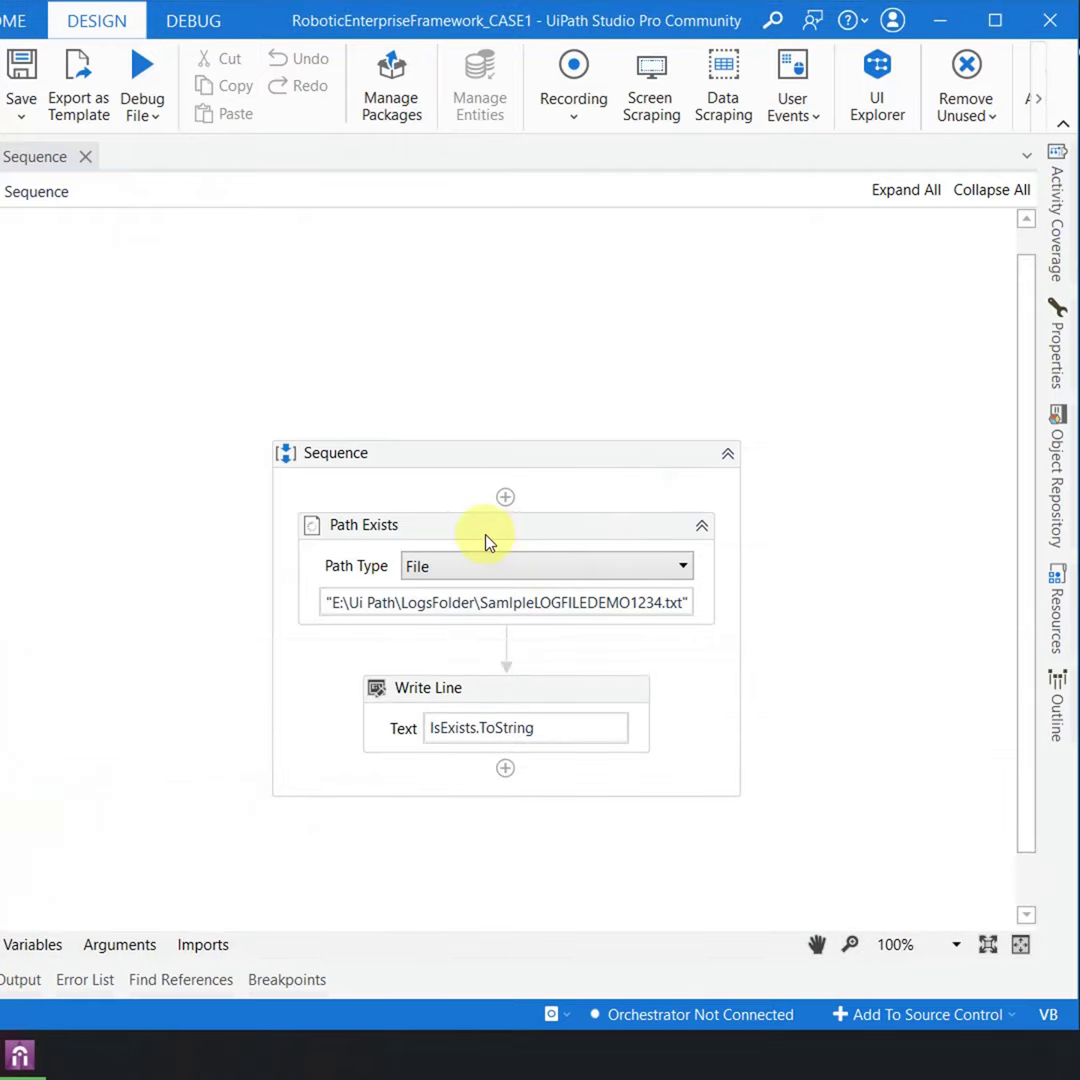
pyautogui.click(518, 568)
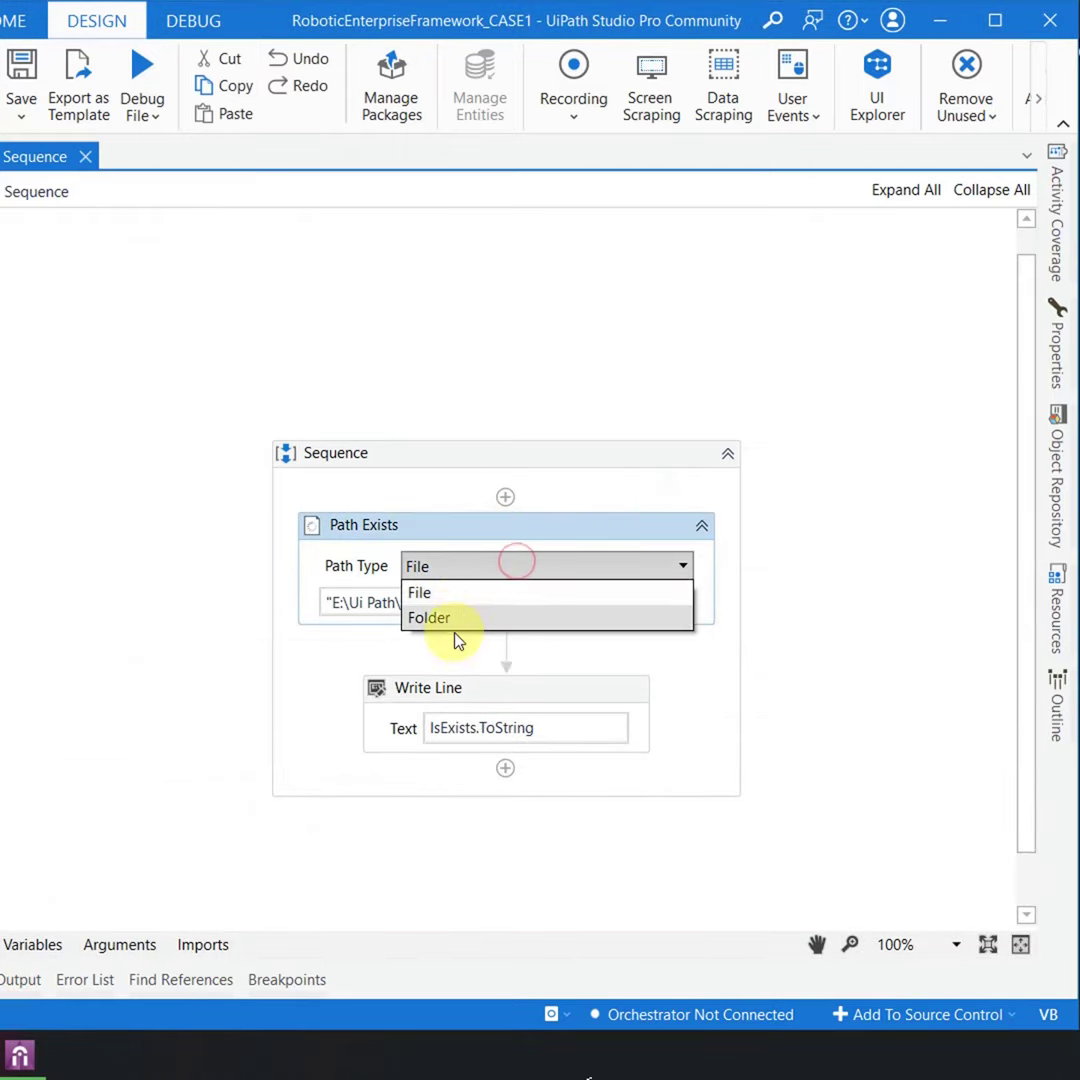
pyautogui.click(897, 622)
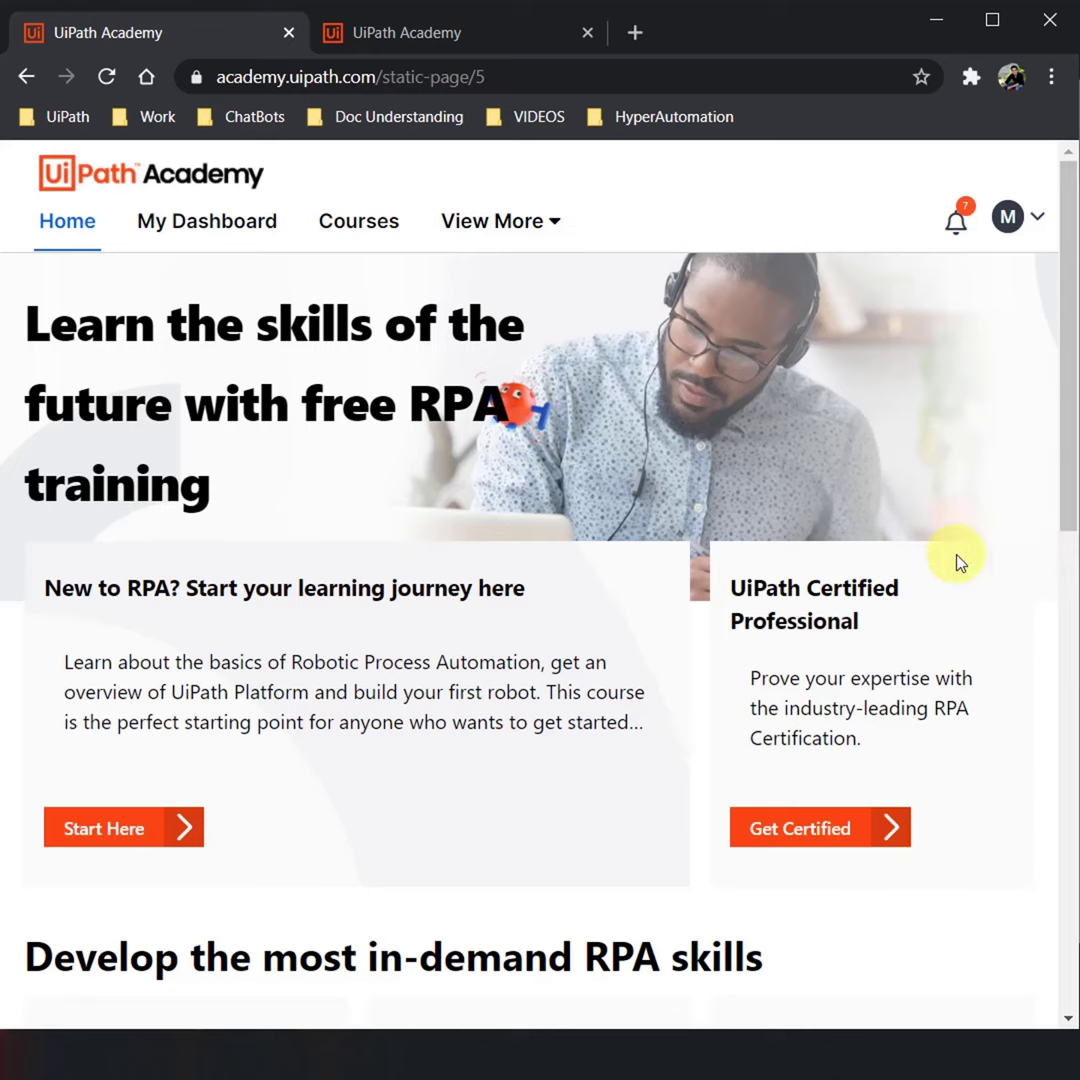
# - In the browser, look over the UiPath Academy home page and the modules of the RPA Starter learning path
pyautogui.scroll(-1, 627, 688)
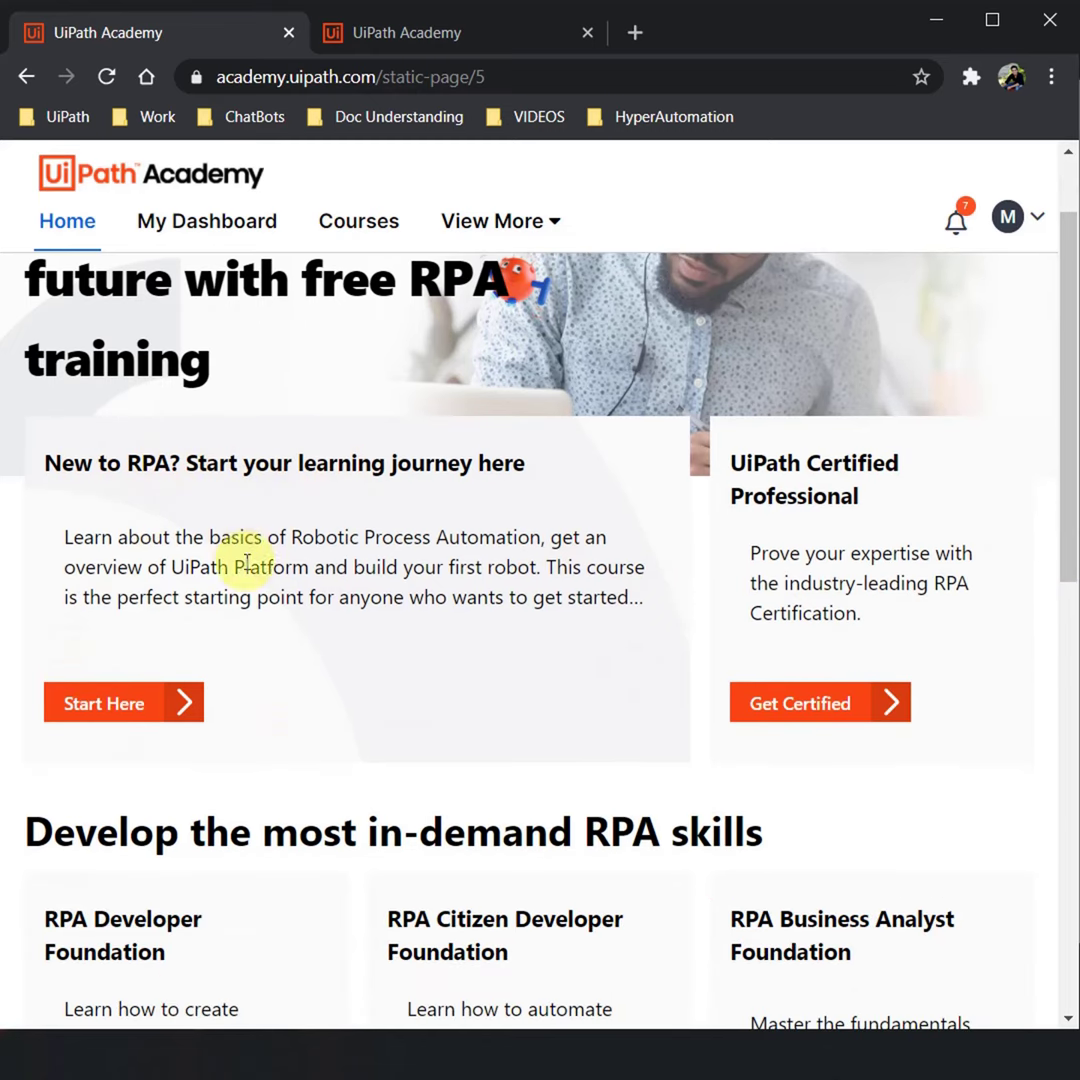
pyautogui.scroll(1, 348, 185)
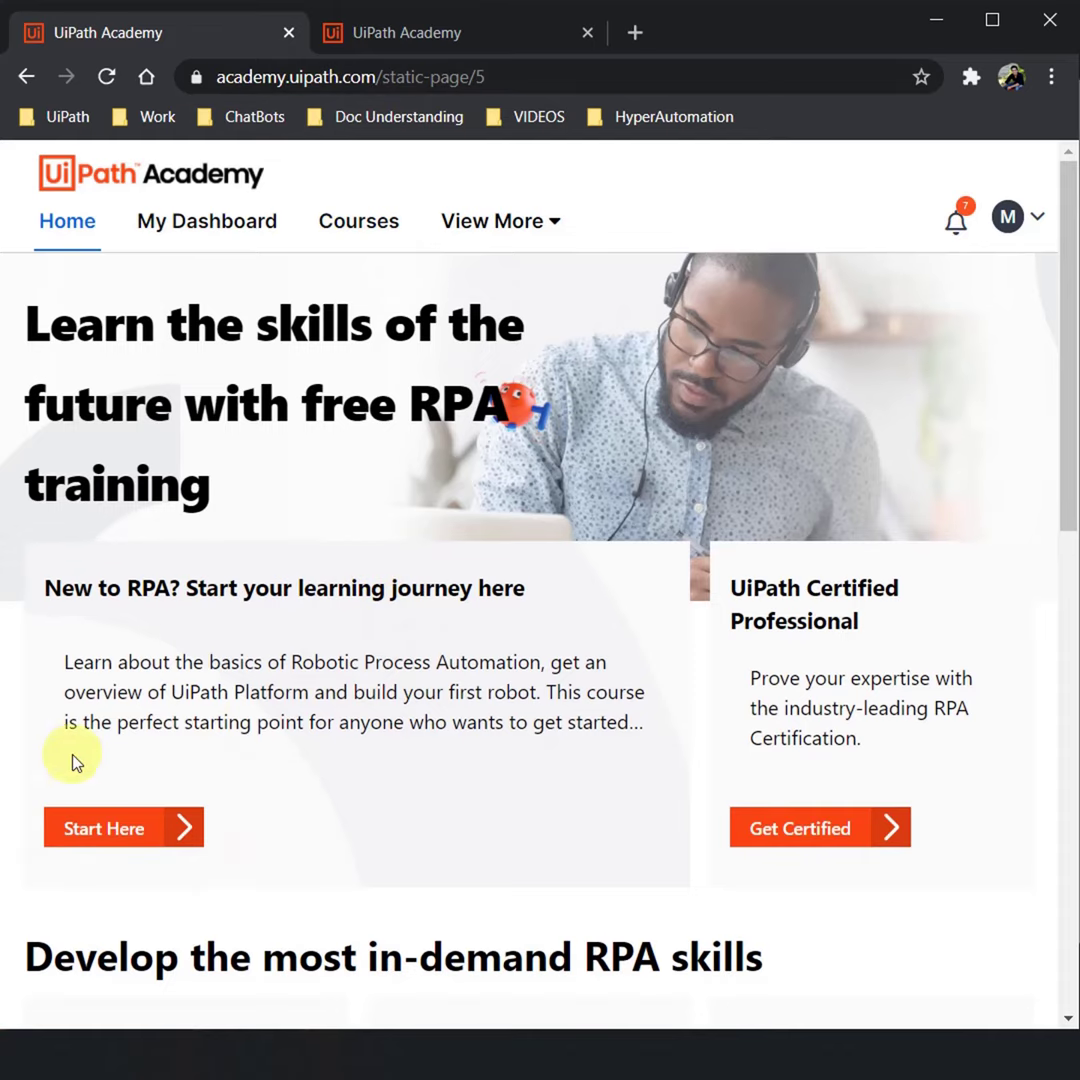
pyautogui.click(430, 40)
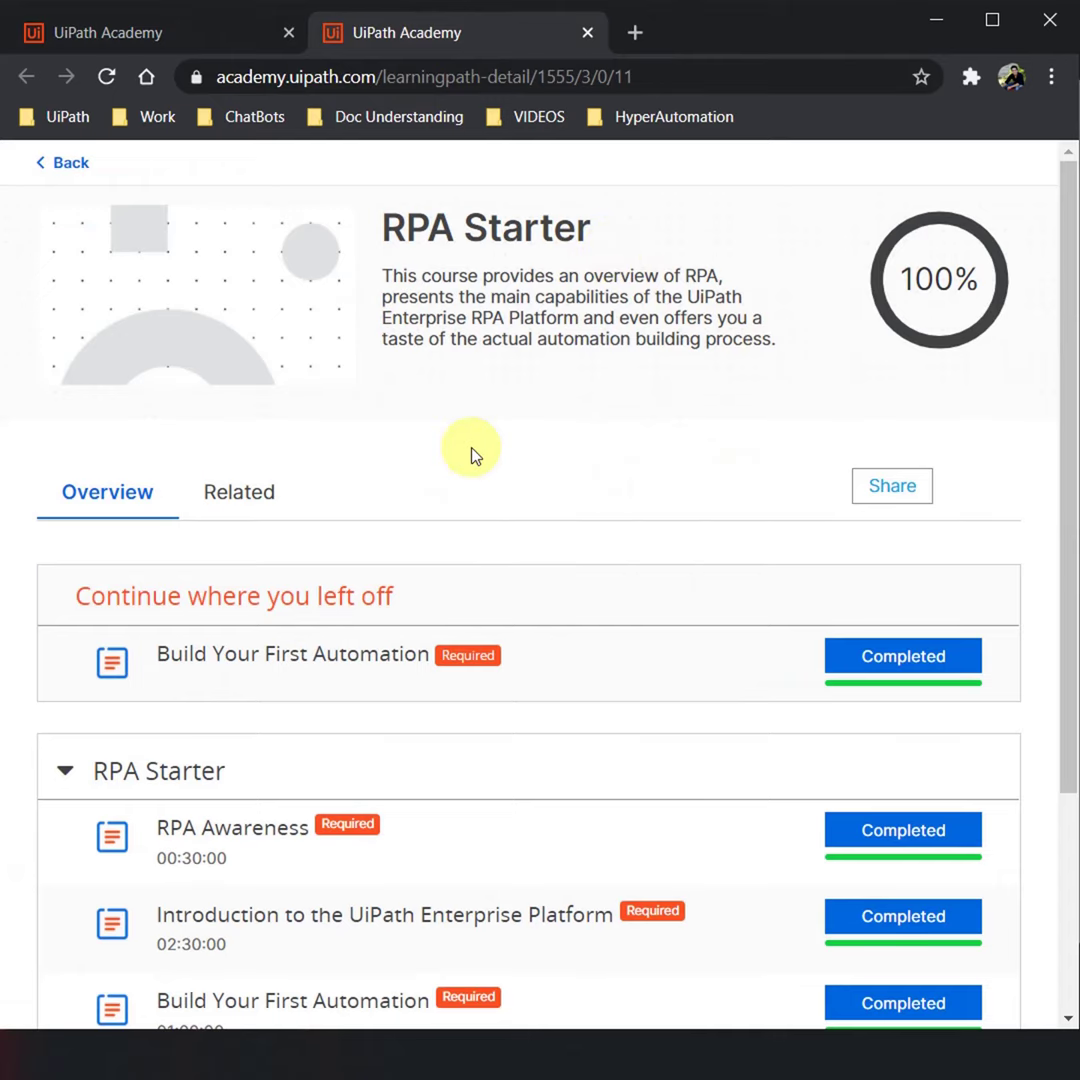
pyautogui.scroll(-3, 505, 533)
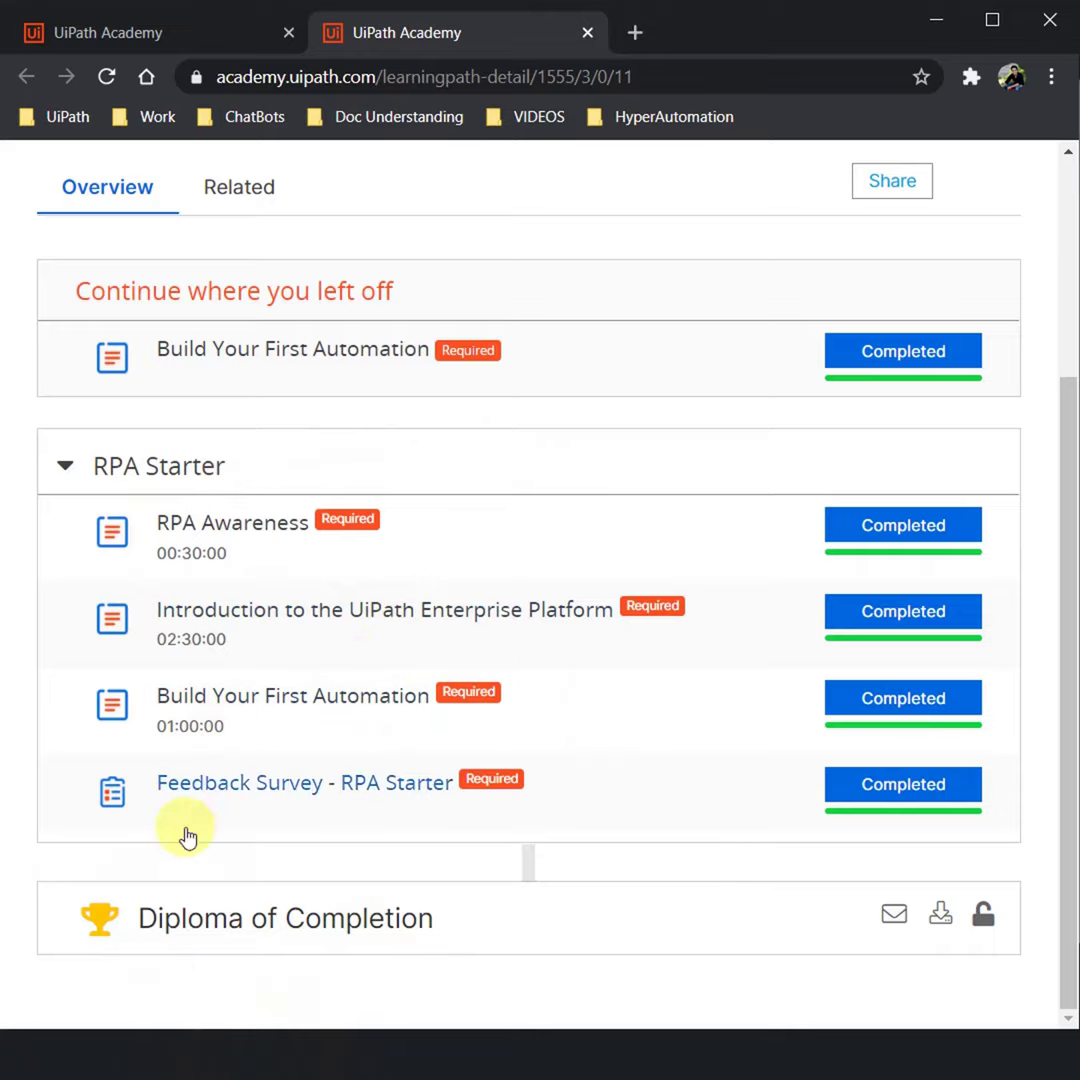
# - Return to the UiPath Academy home page and examine the in-demand RPA skills courses and the popular courses
pyautogui.hotkey('ctrl', 'shift', 'Tab')
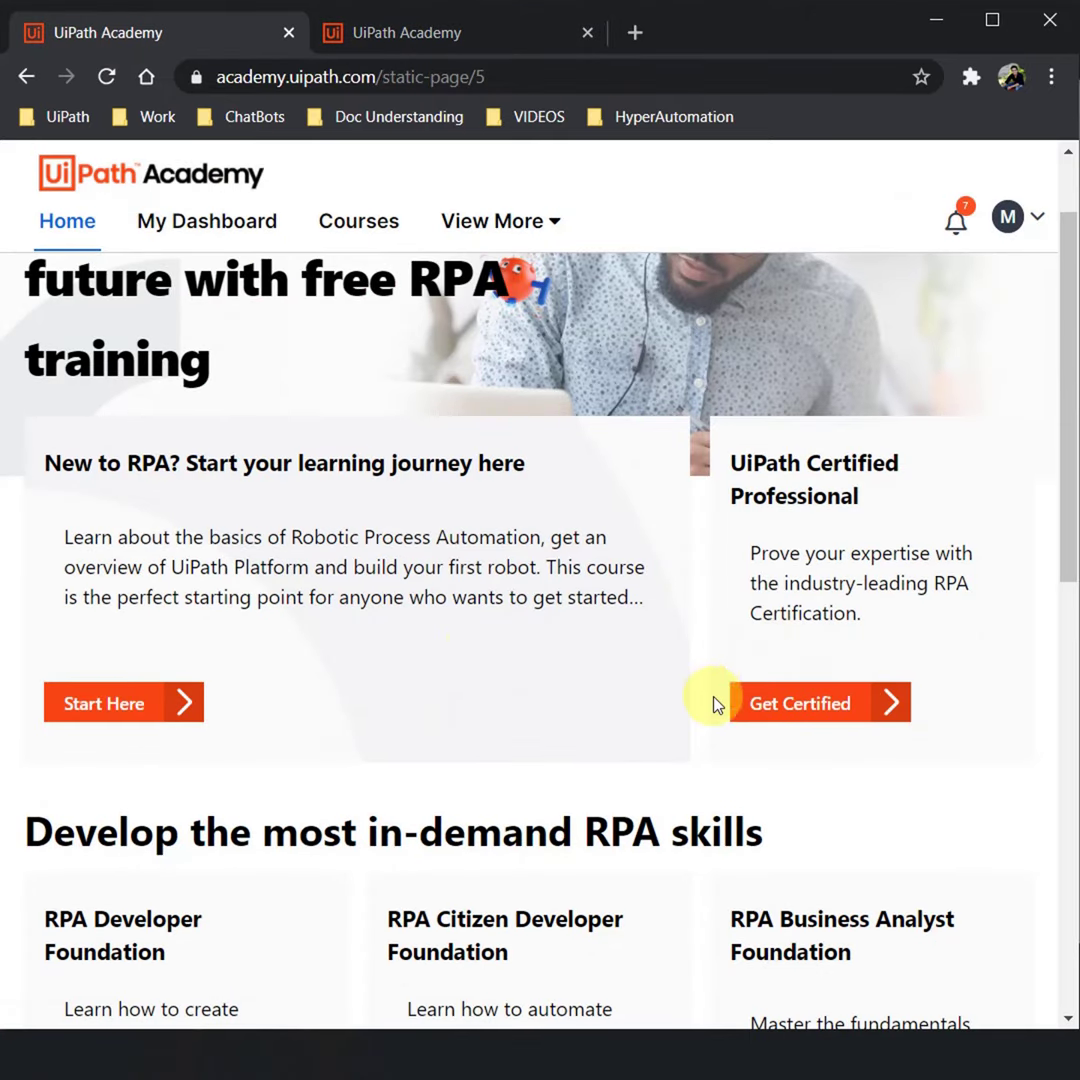
pyautogui.scroll(-3, 737, 652)
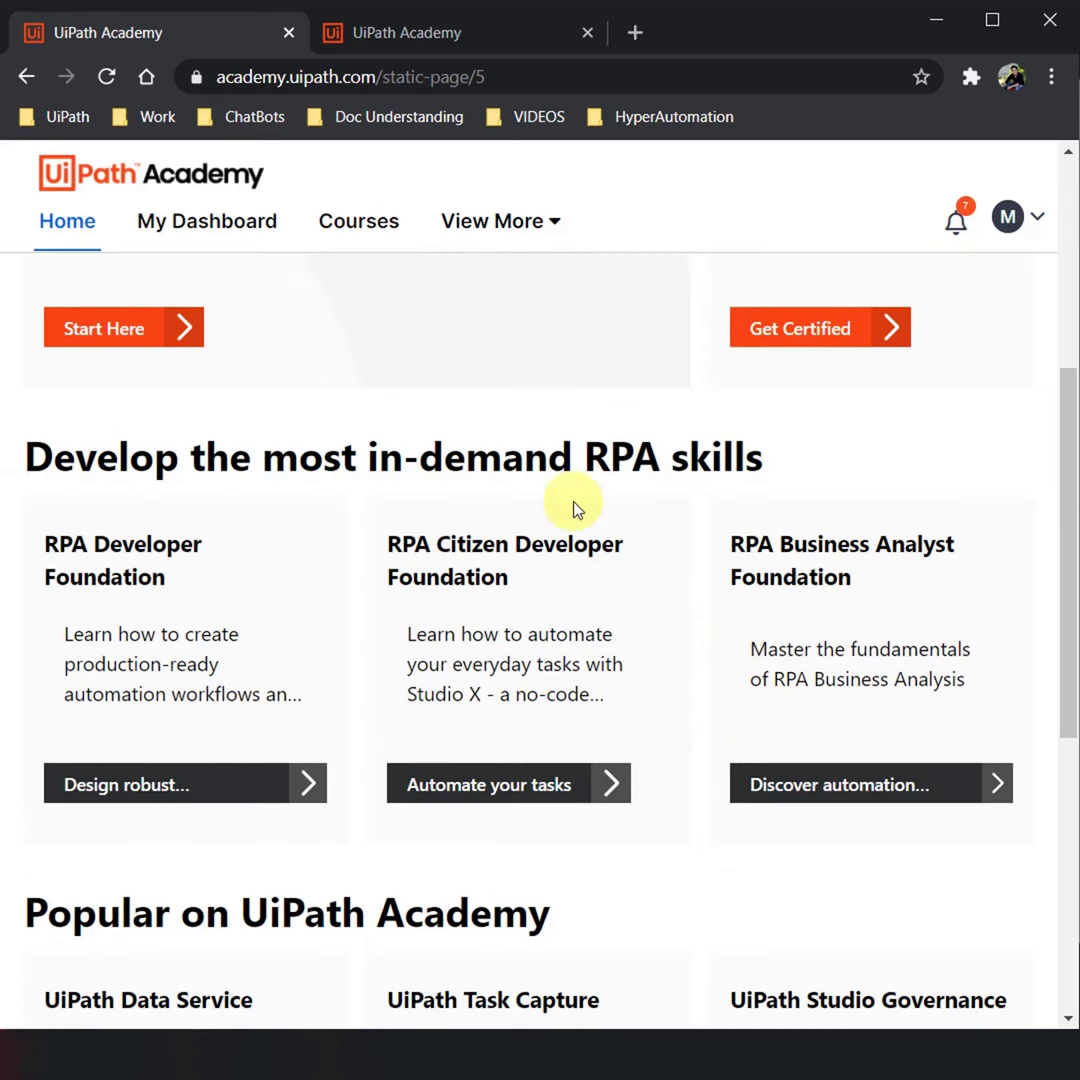
pyautogui.scroll(-2, 527, 540)
pyautogui.scroll(-4, 530, 555)
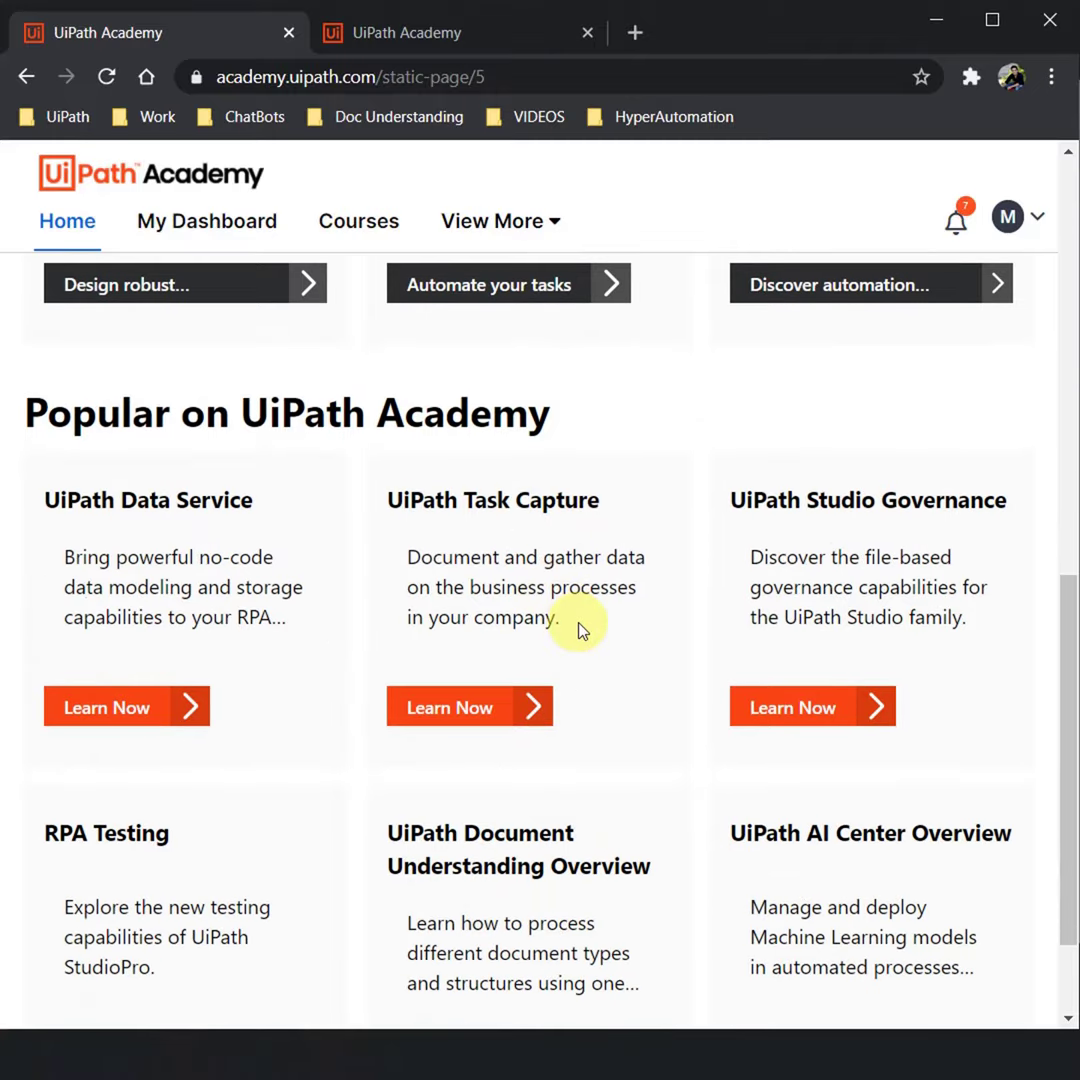
pyautogui.scroll(6, 612, 703)
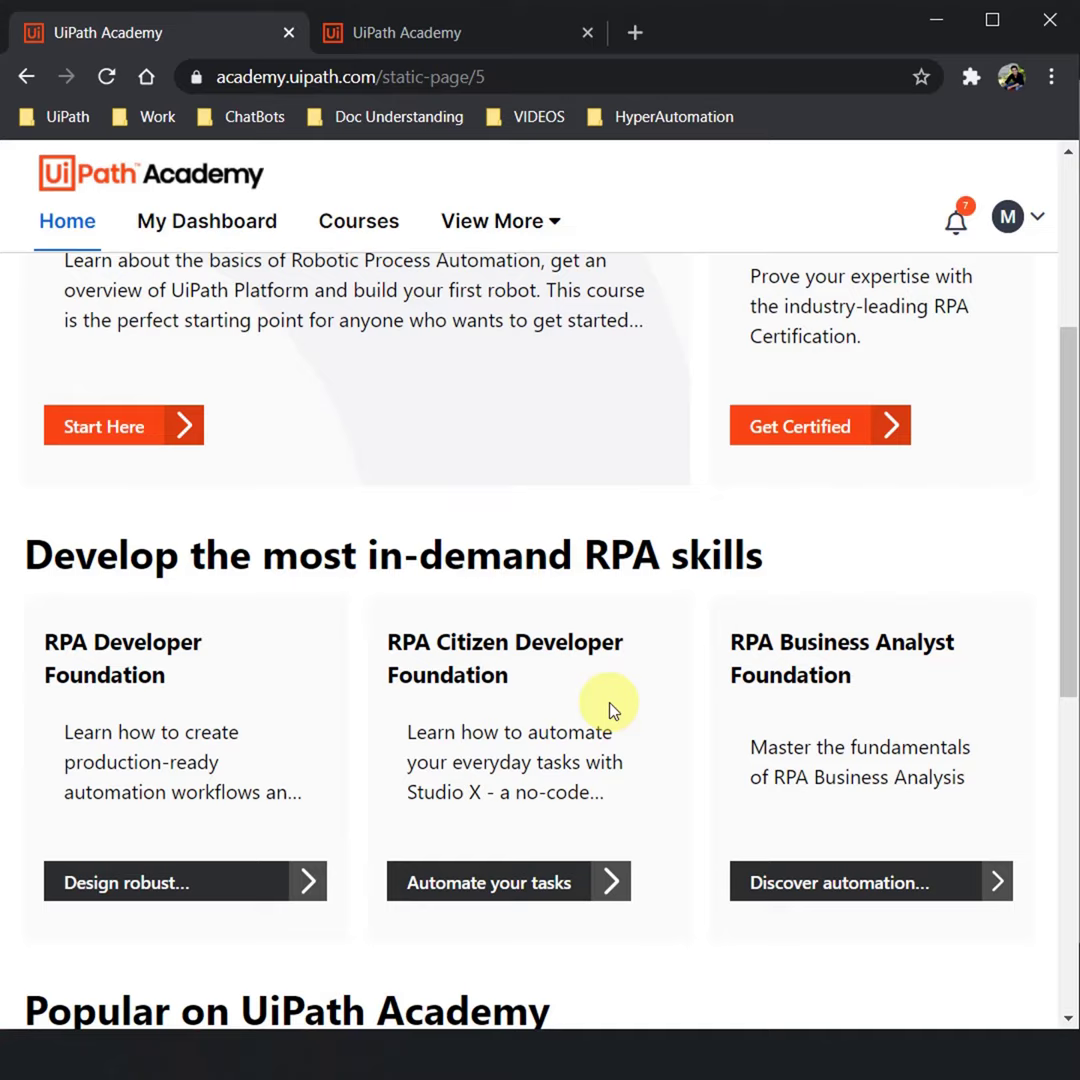
pyautogui.scroll(-2, 612, 708)
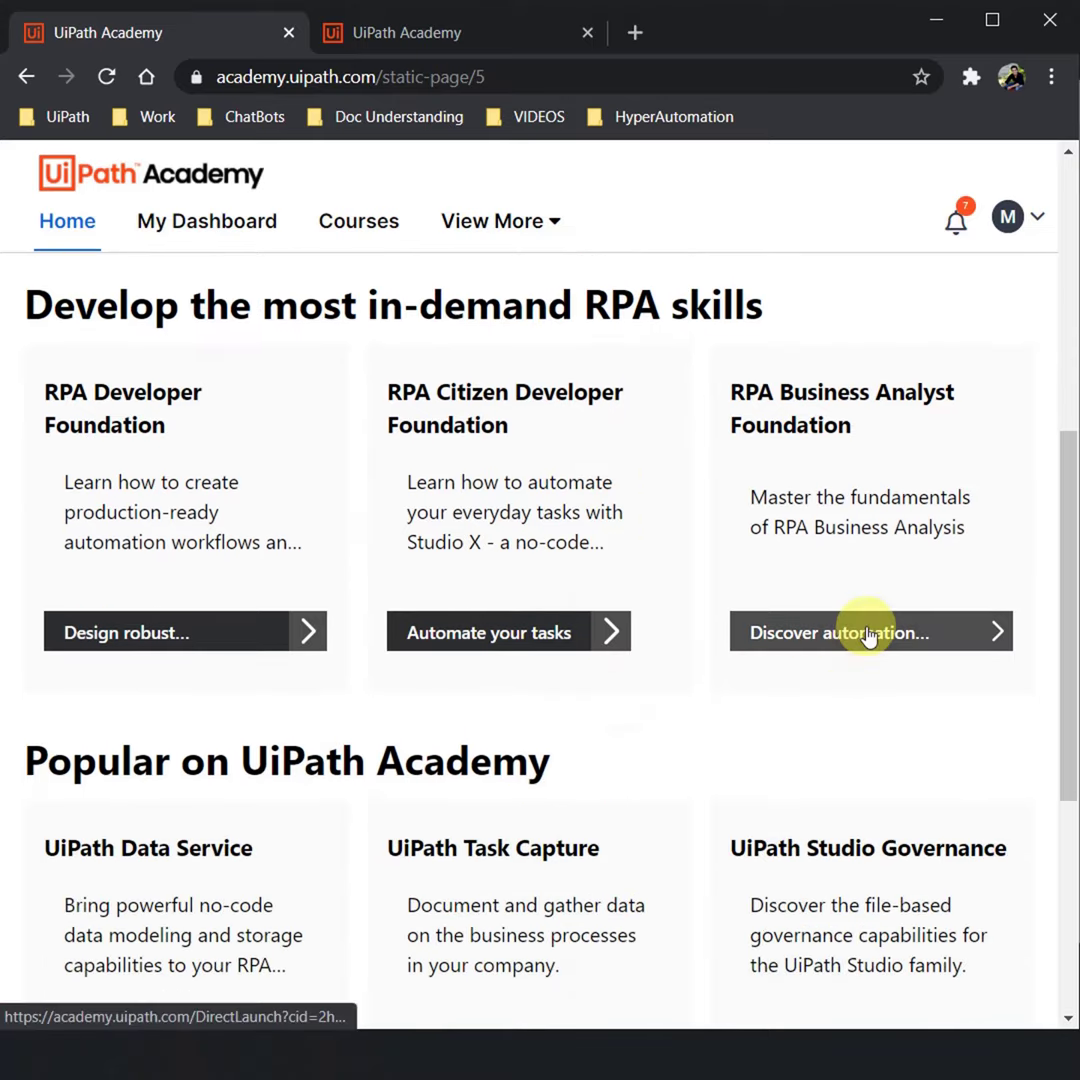
pyautogui.scroll(-2, 868, 637)
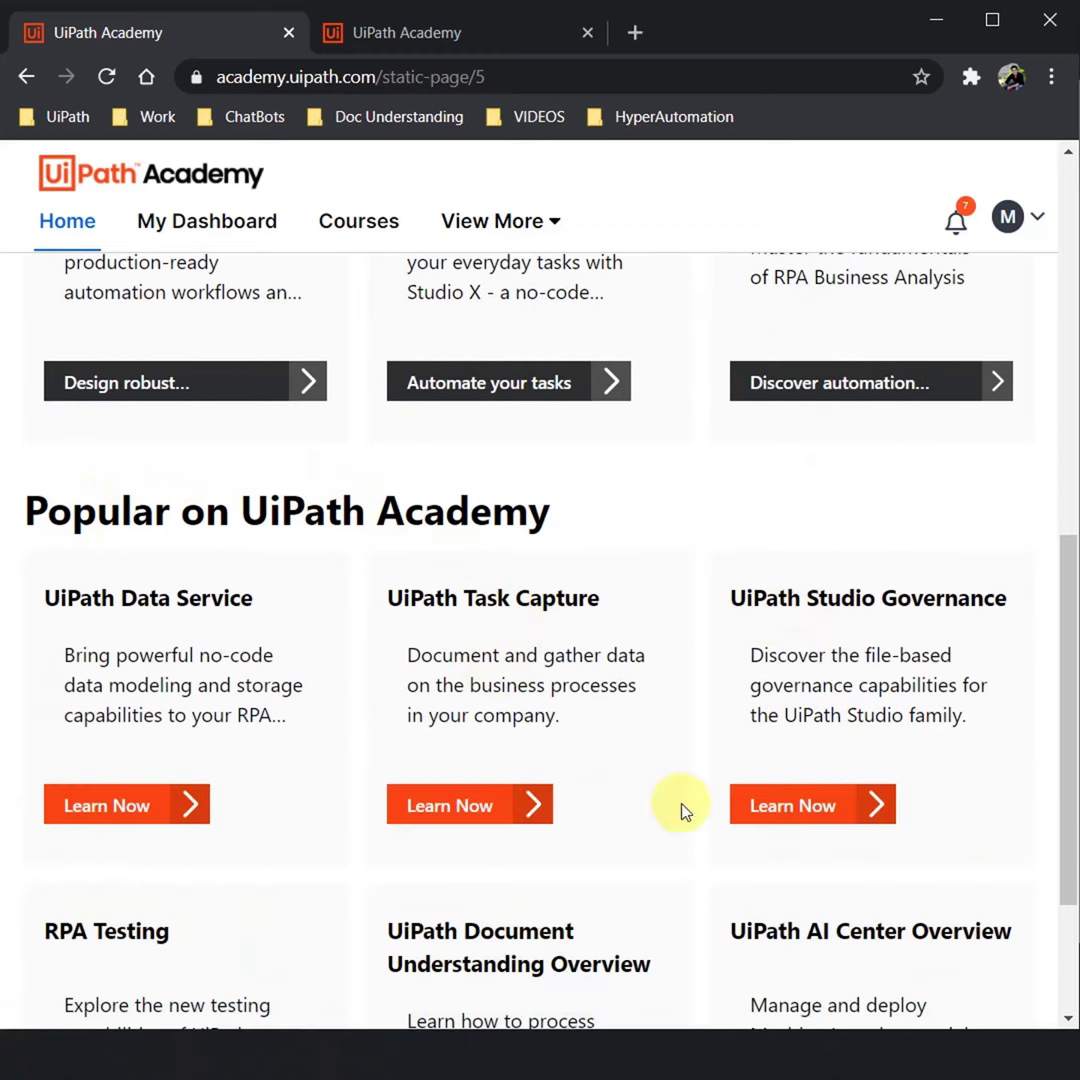
pyautogui.scroll(-2, 688, 546)
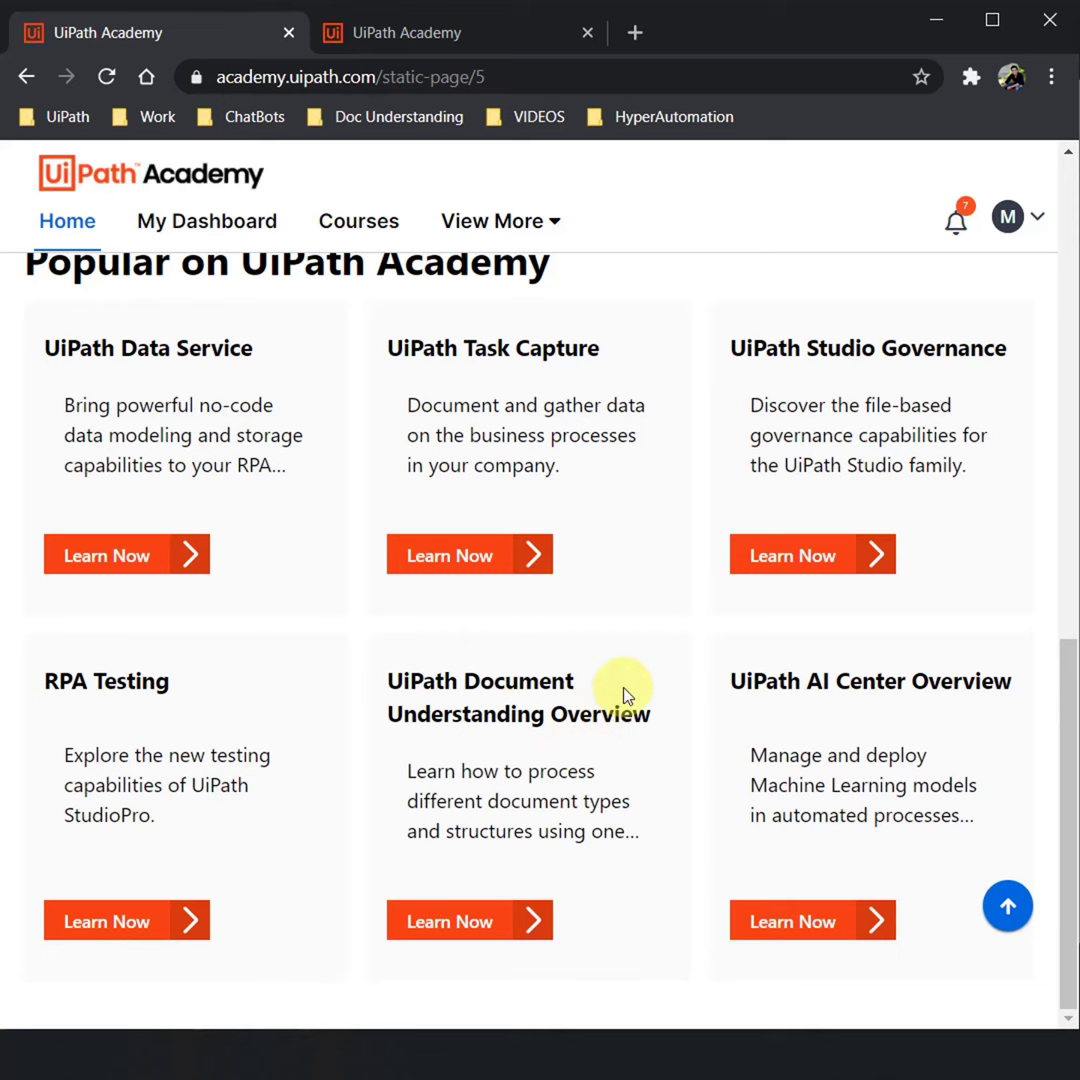
pyautogui.scroll(10, 623, 695)
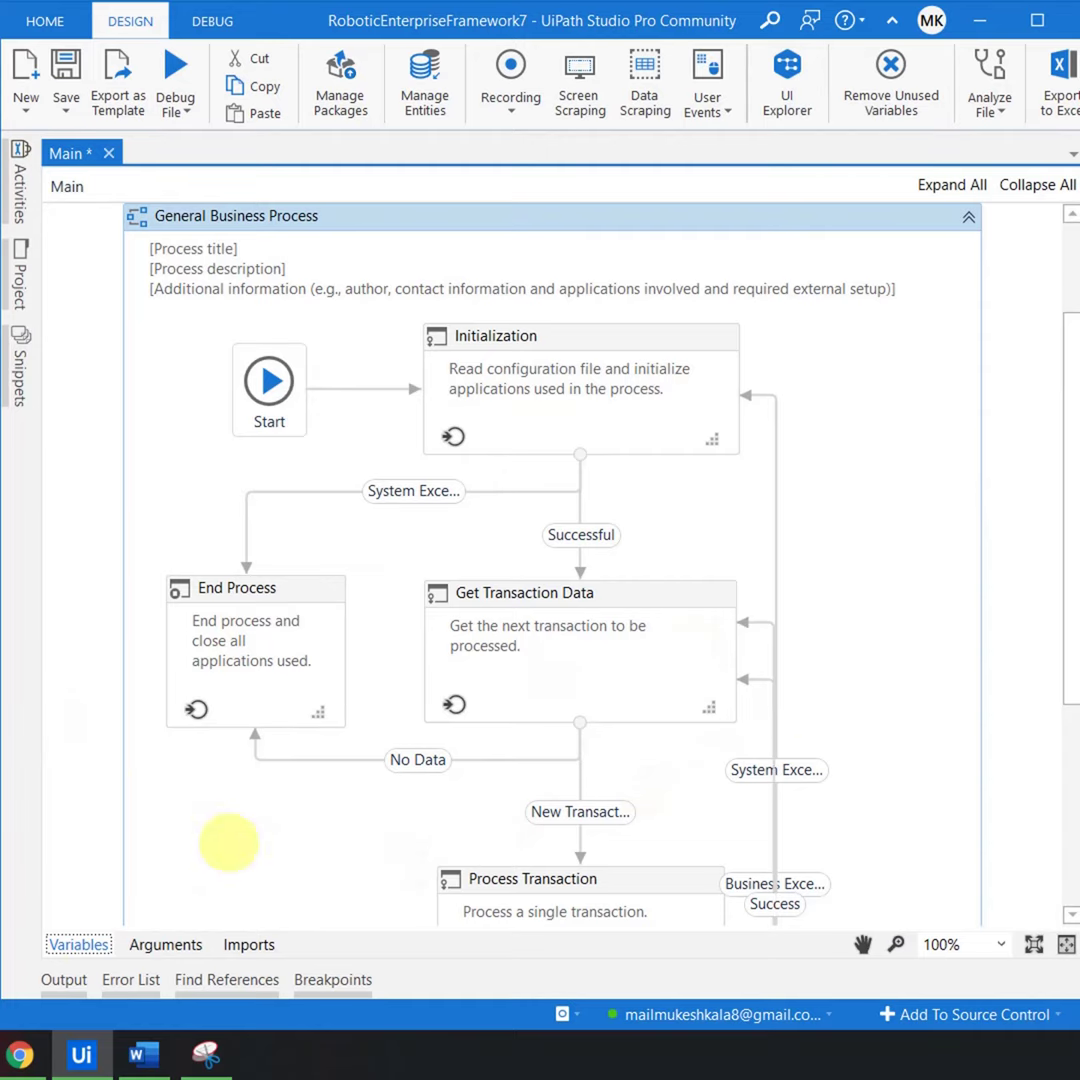
# - In UiPath Studio, review the Main workflow's variables and arguments and convert the TransactionItem variable to an argument
pyautogui.click(78, 945)
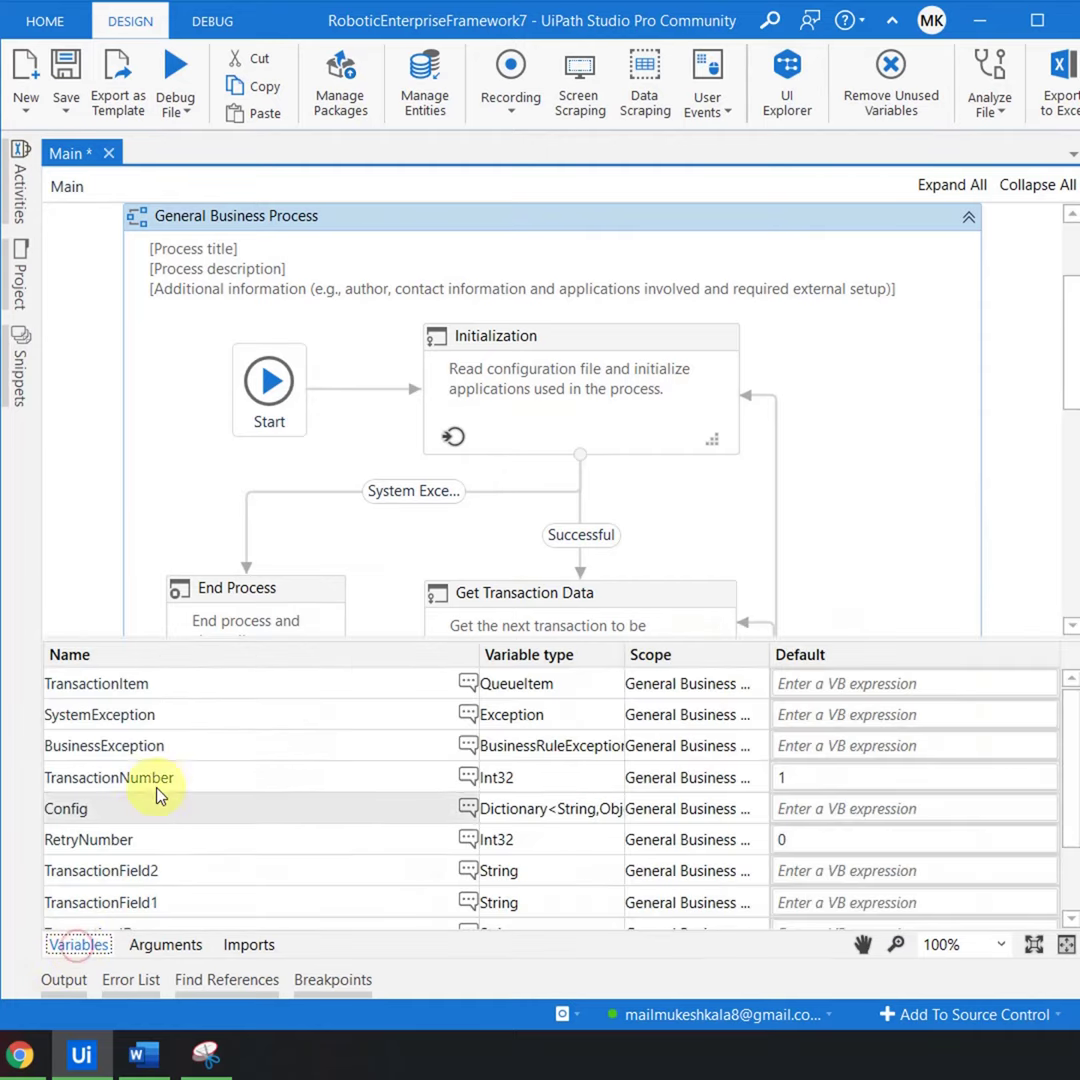
pyautogui.click(145, 950)
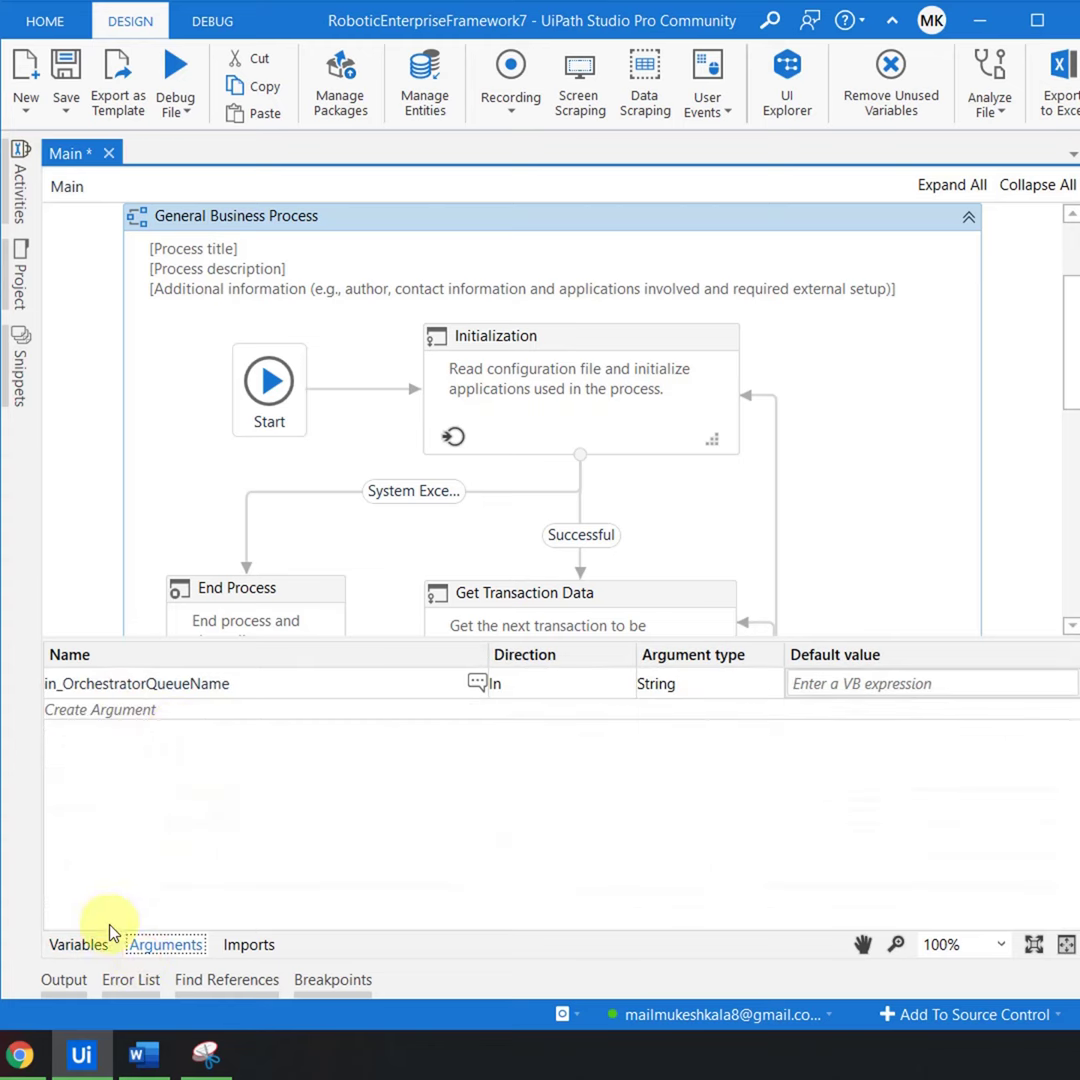
pyautogui.click(104, 940)
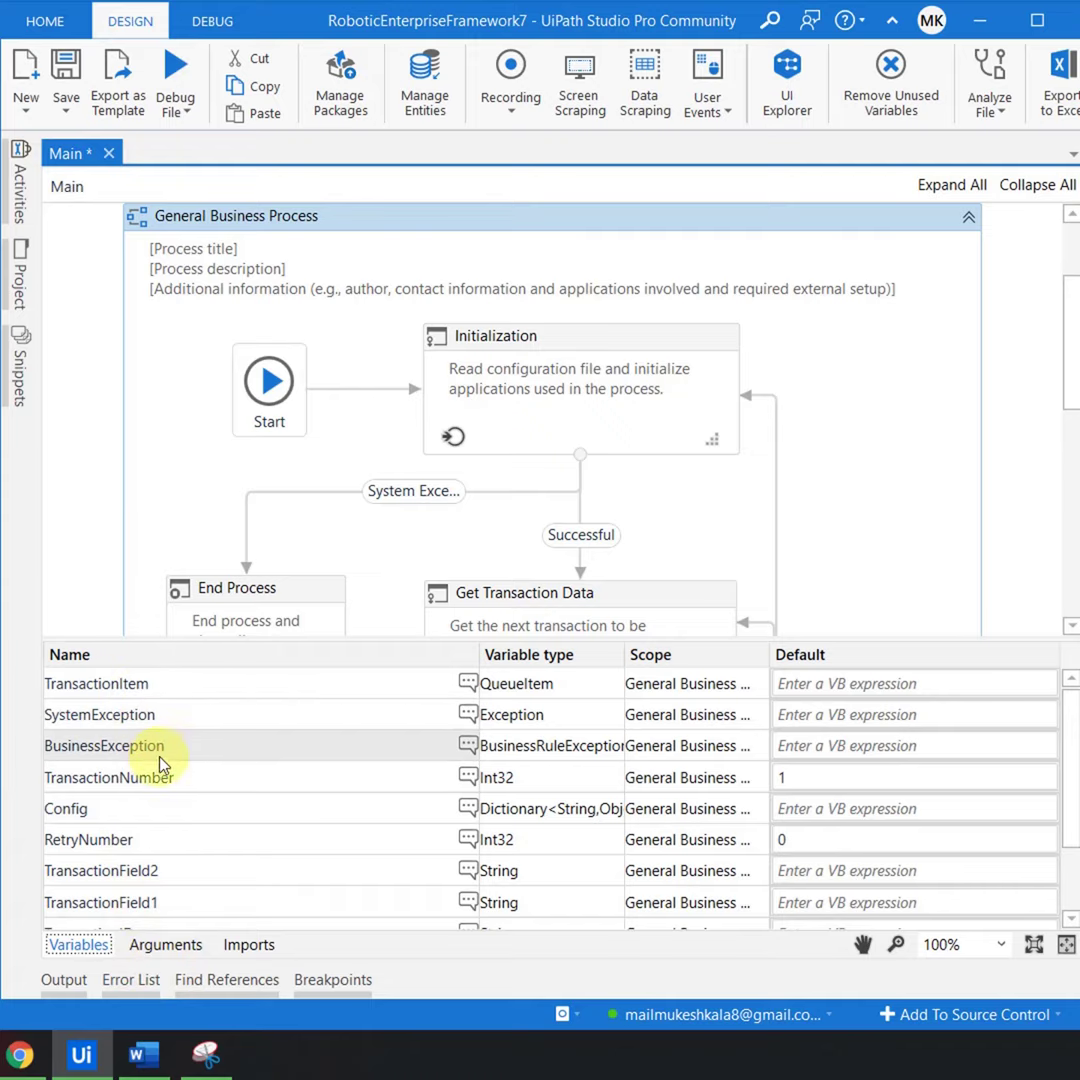
pyautogui.rightClick(122, 686)
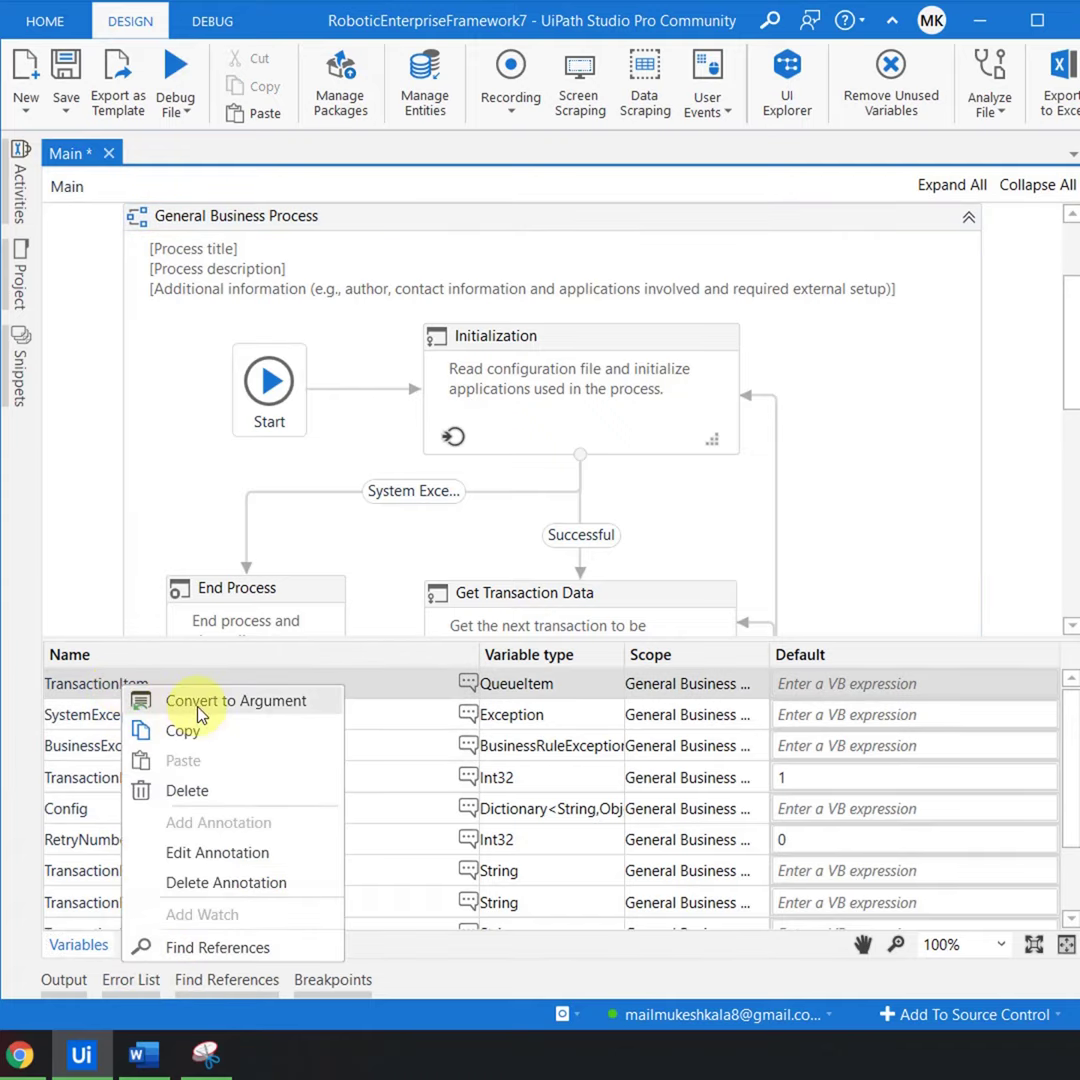
pyautogui.click(198, 705)
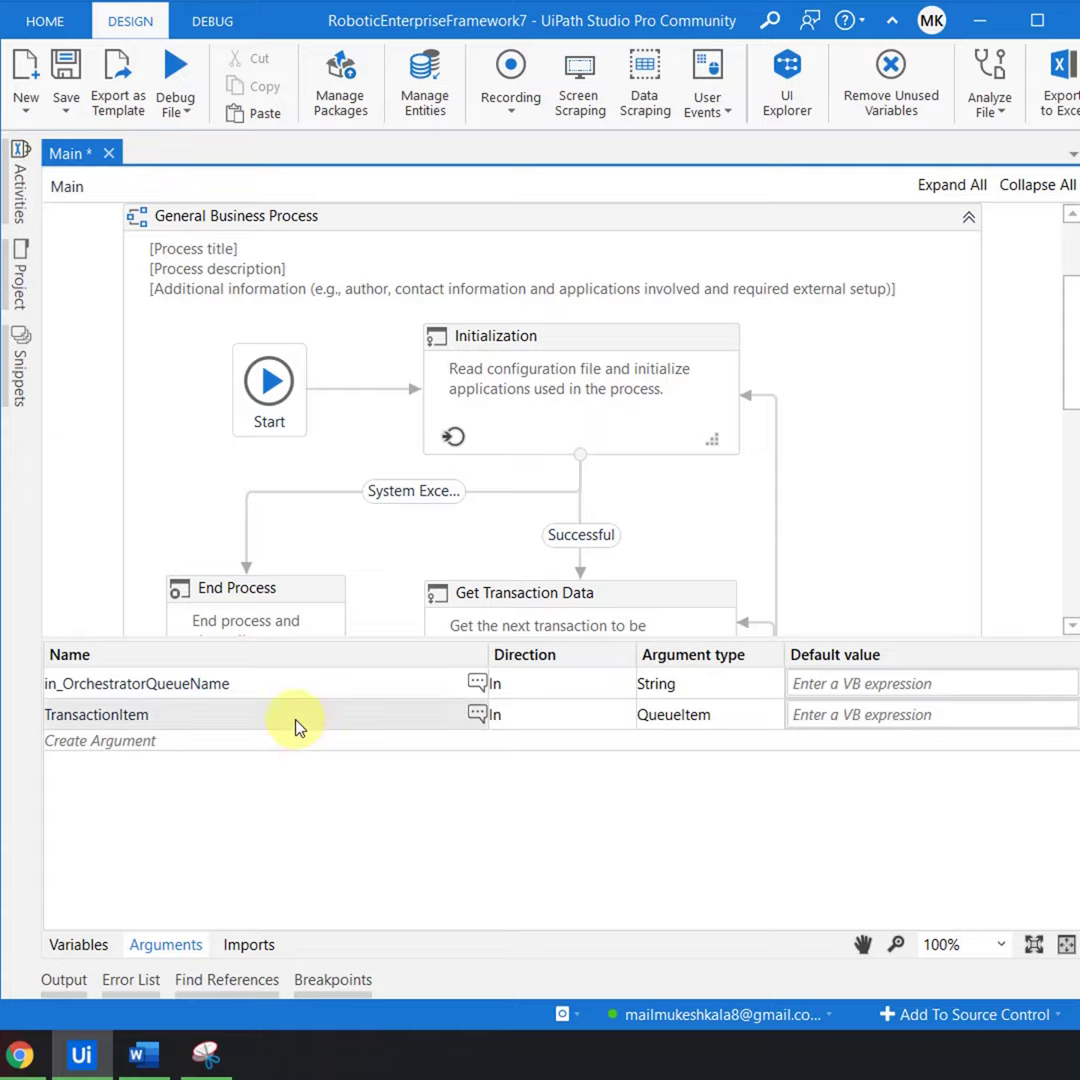
# - Convert the in_OrchestratorQueueName argument to a variable and locate it in the variable list
pyautogui.click(280, 694)
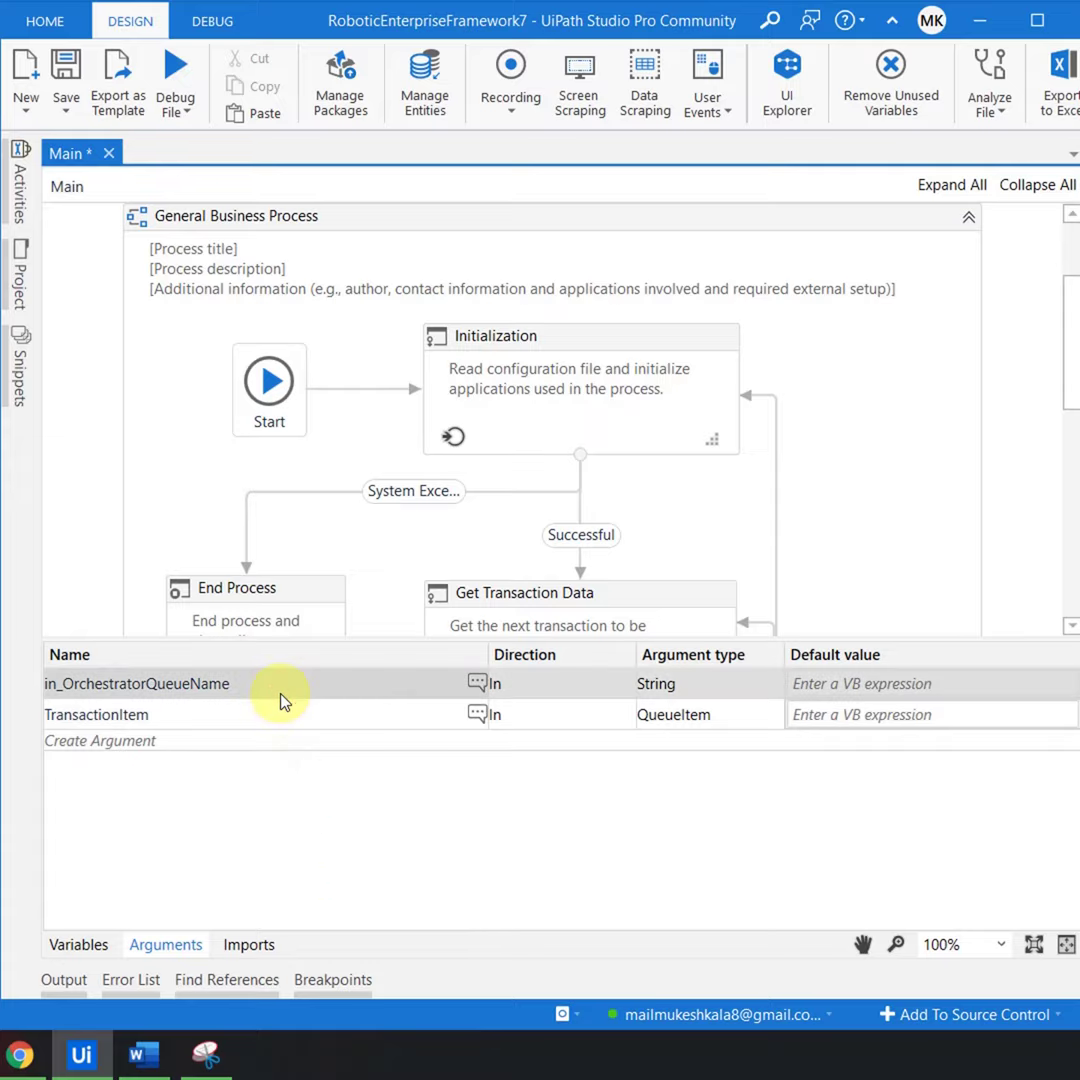
pyautogui.rightClick(281, 698)
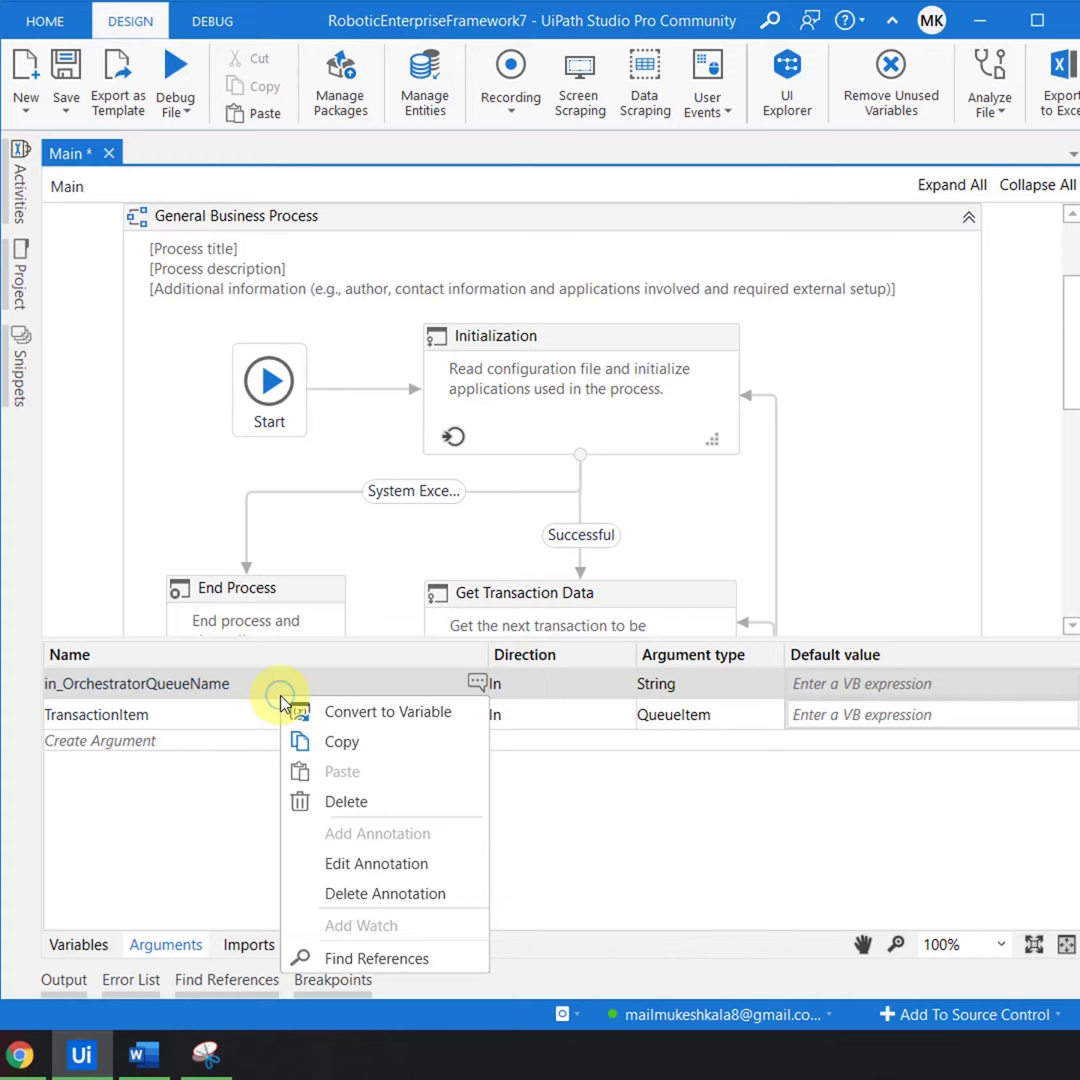
pyautogui.click(355, 716)
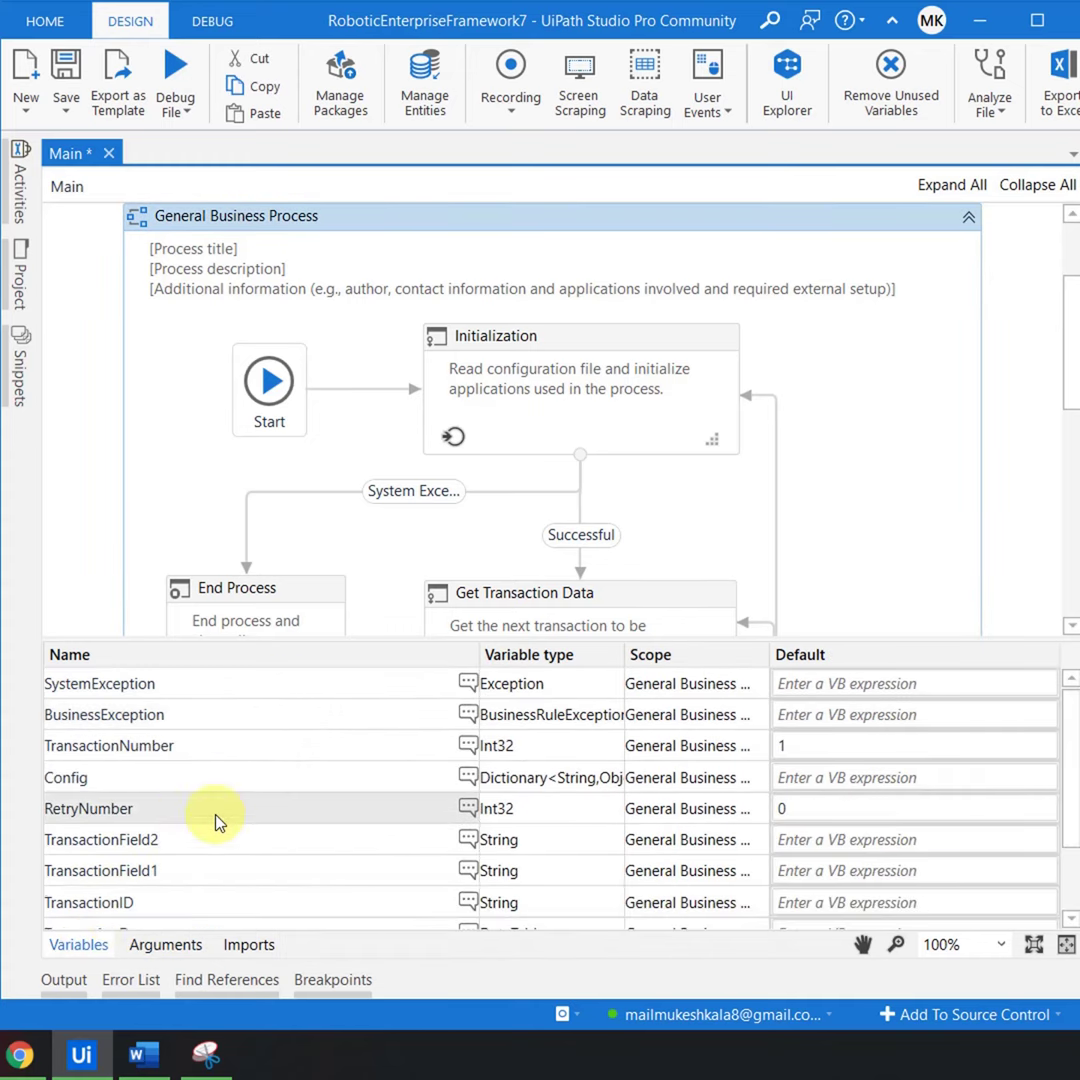
pyautogui.scroll(-3, 218, 845)
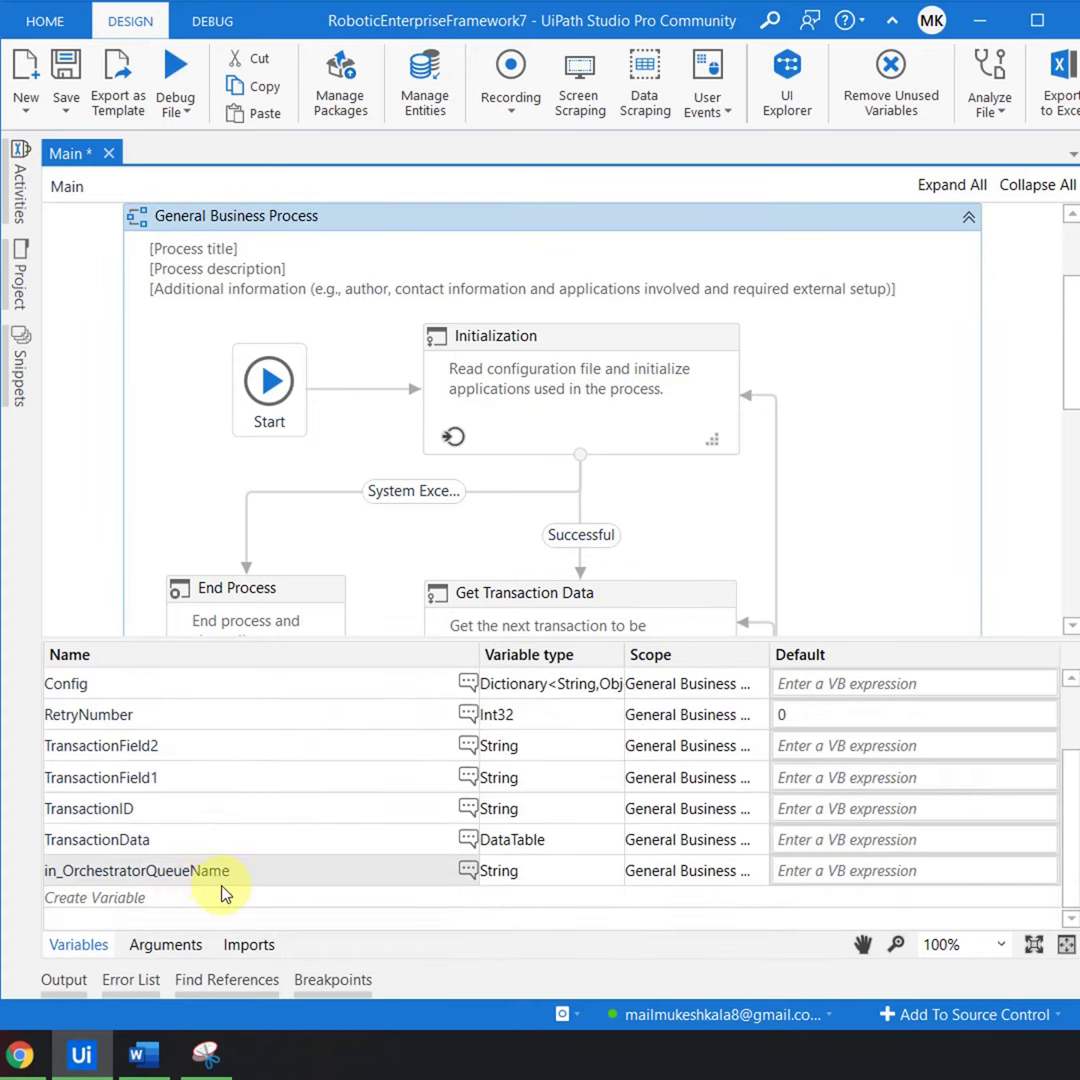
pyautogui.click(1052, 530)
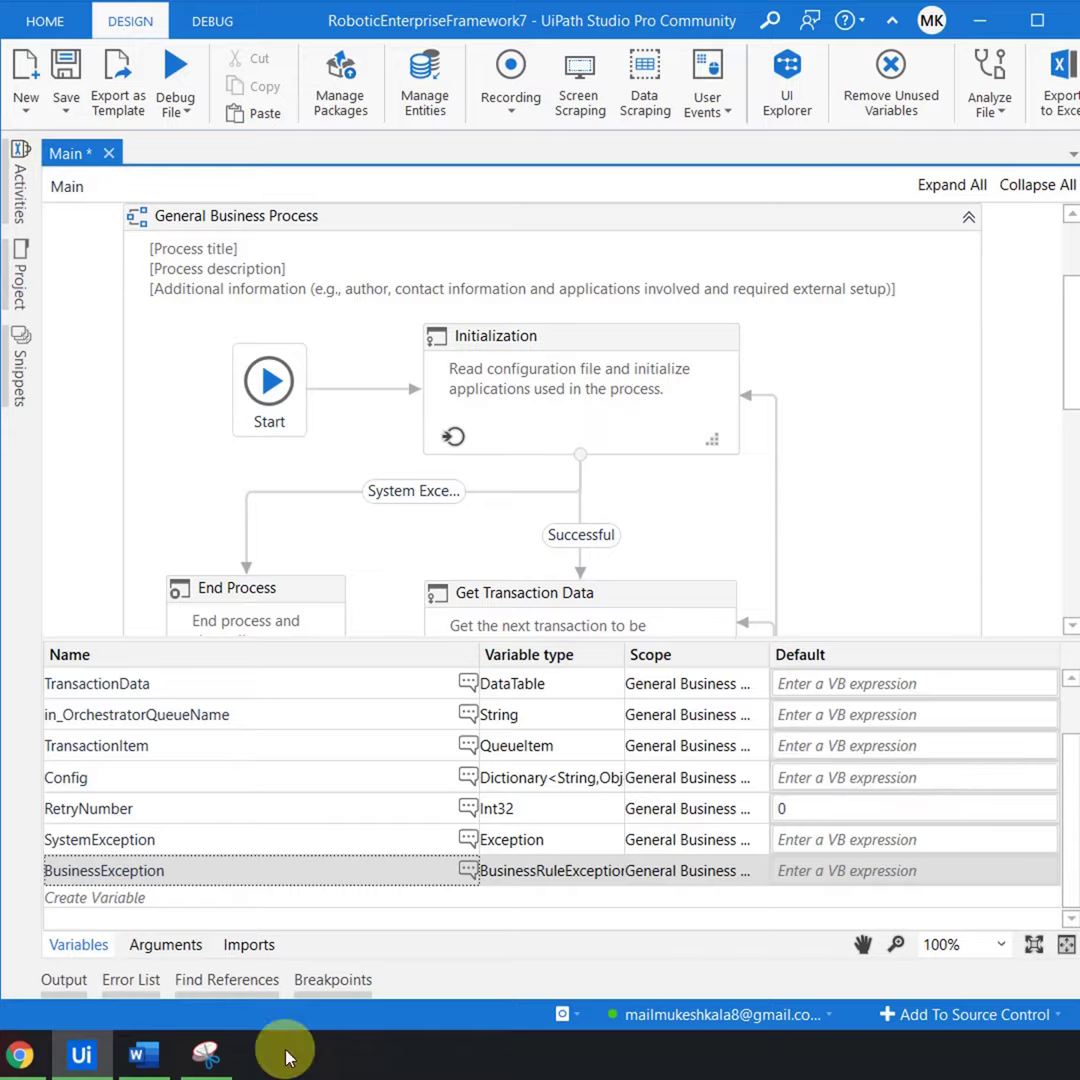
# - Convert the BusinessException, SystemException and RetryNumber variables to arguments in a single operation
pyautogui.keyDown('ctrl'); pyautogui.click(165, 842); pyautogui.keyUp('ctrl')
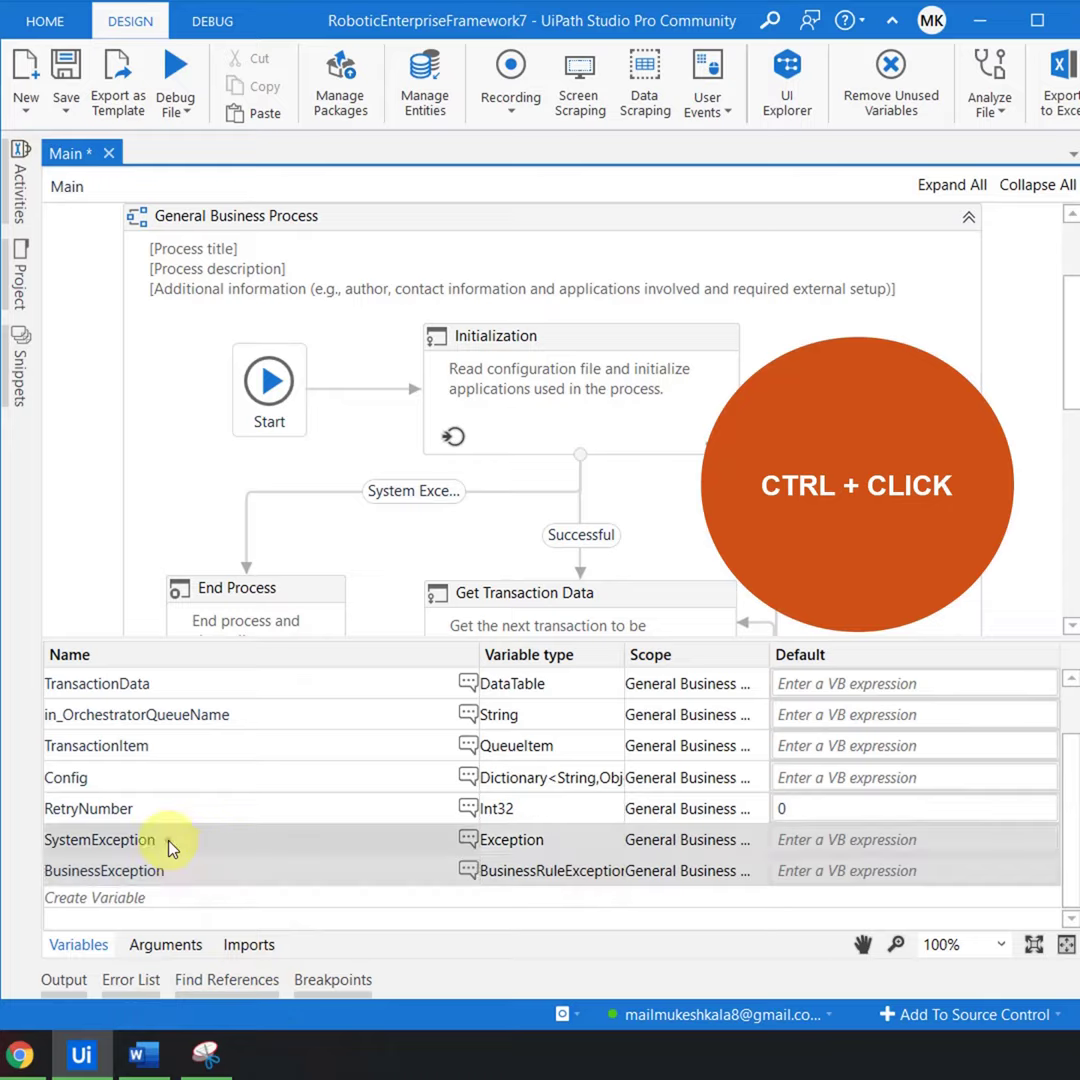
pyautogui.keyDown('ctrl'); pyautogui.click(133, 809); pyautogui.keyUp('ctrl')
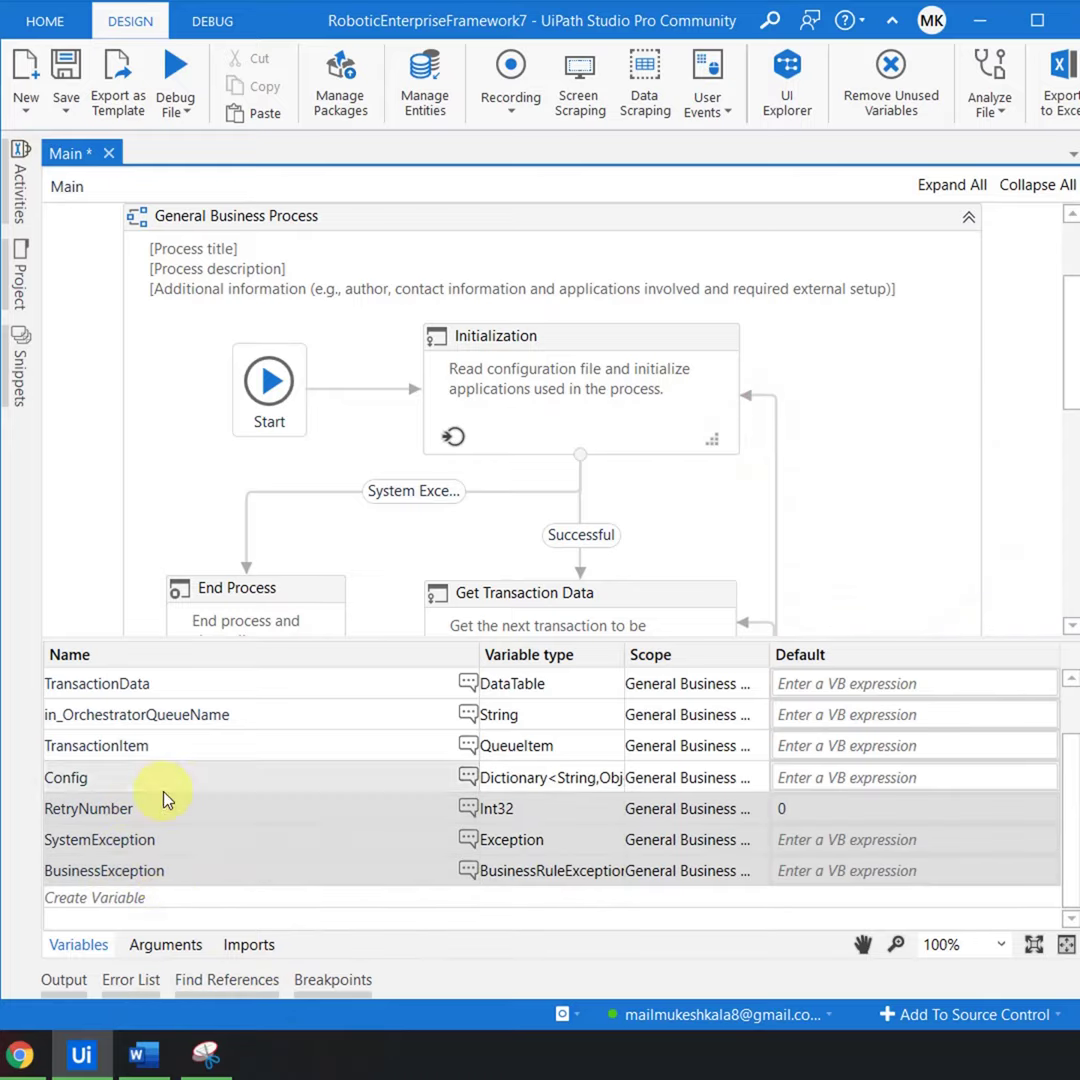
pyautogui.rightClick(172, 818)
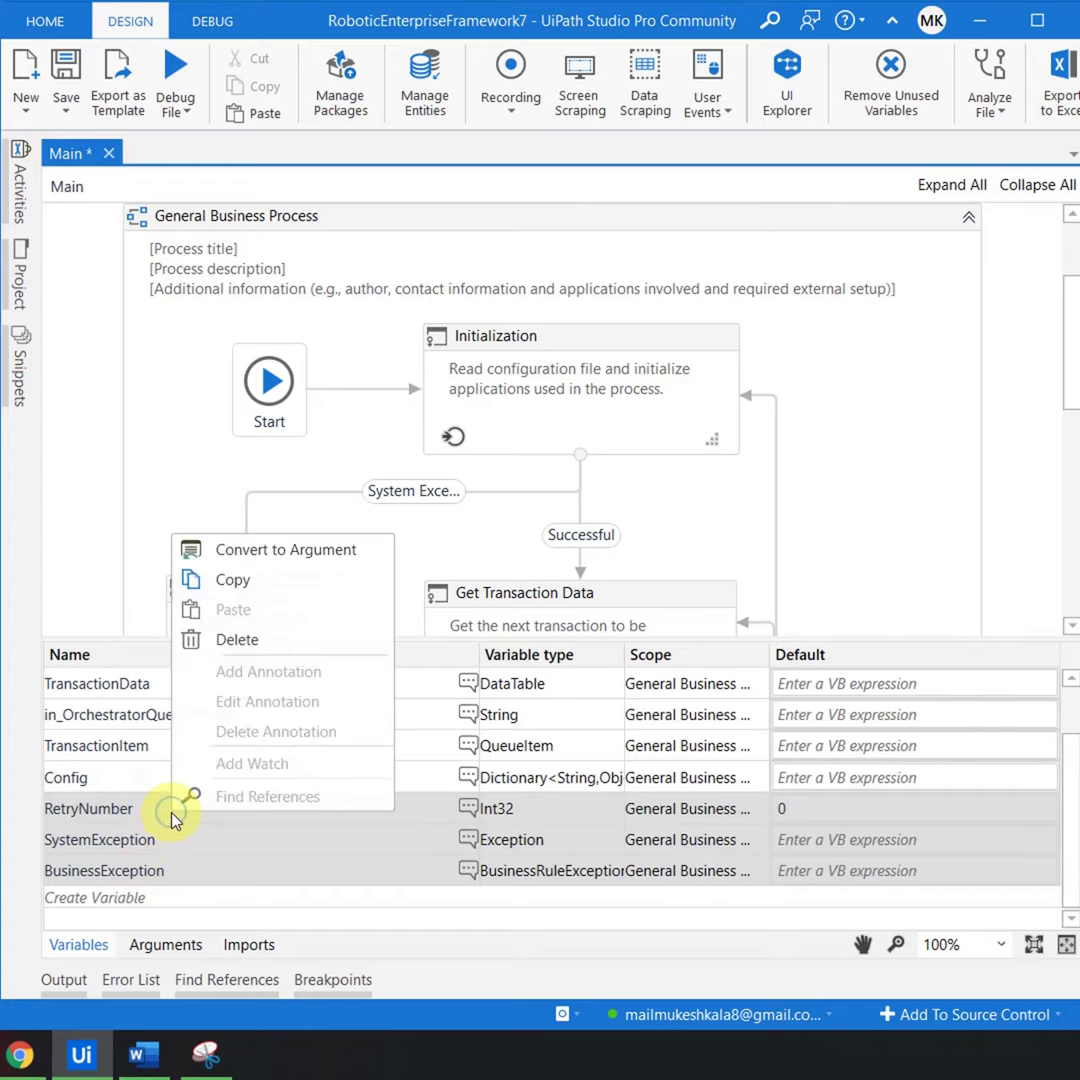
pyautogui.click(278, 566)
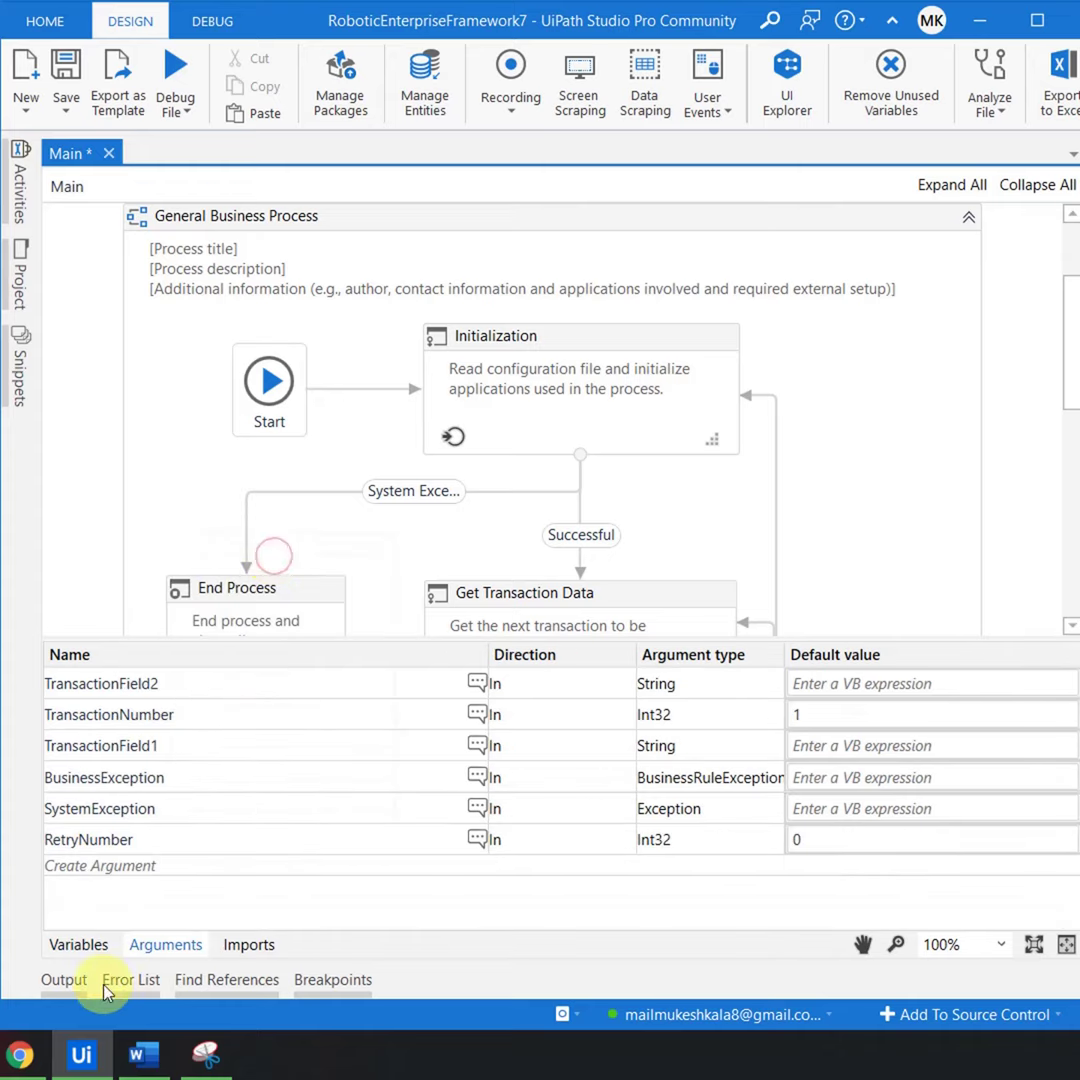
# - Check the variable and argument lists, and open the available actions for the RetryNumber, SystemException and BusinessException arguments selected together
pyautogui.click(76, 945)
pyautogui.click(165, 944)
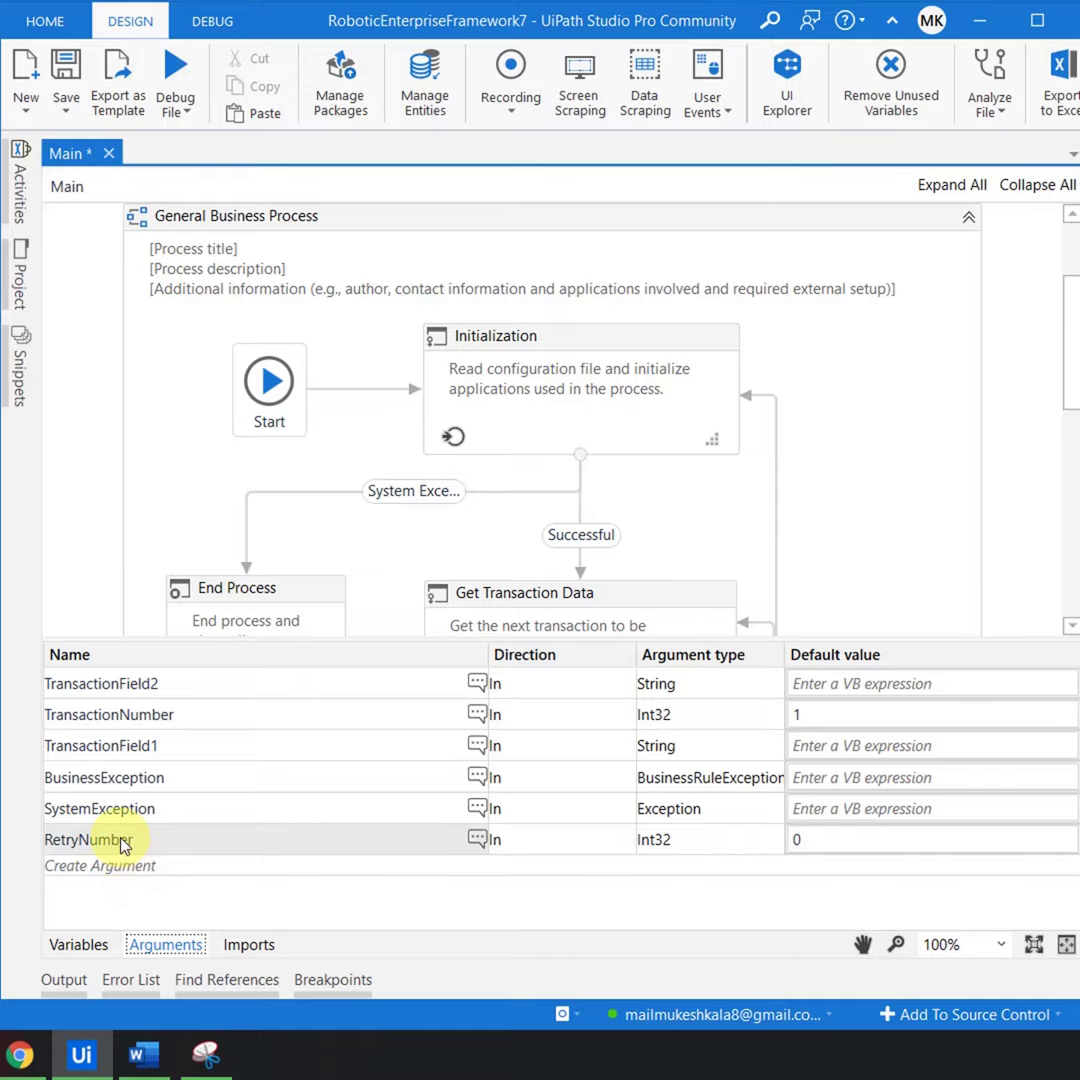
pyautogui.moveTo(122, 845); pyautogui.dragTo(157, 779)
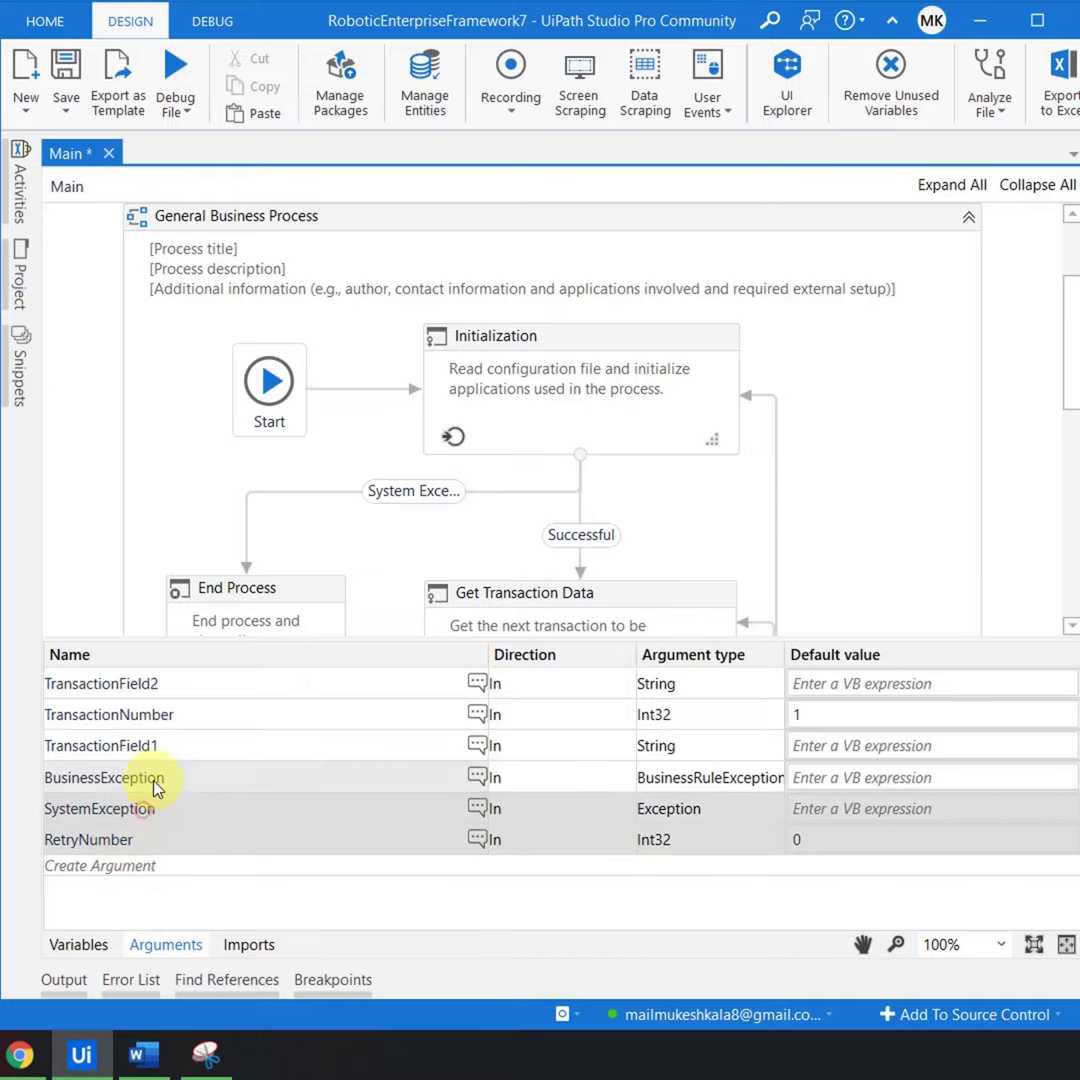
pyautogui.rightClick(204, 772)
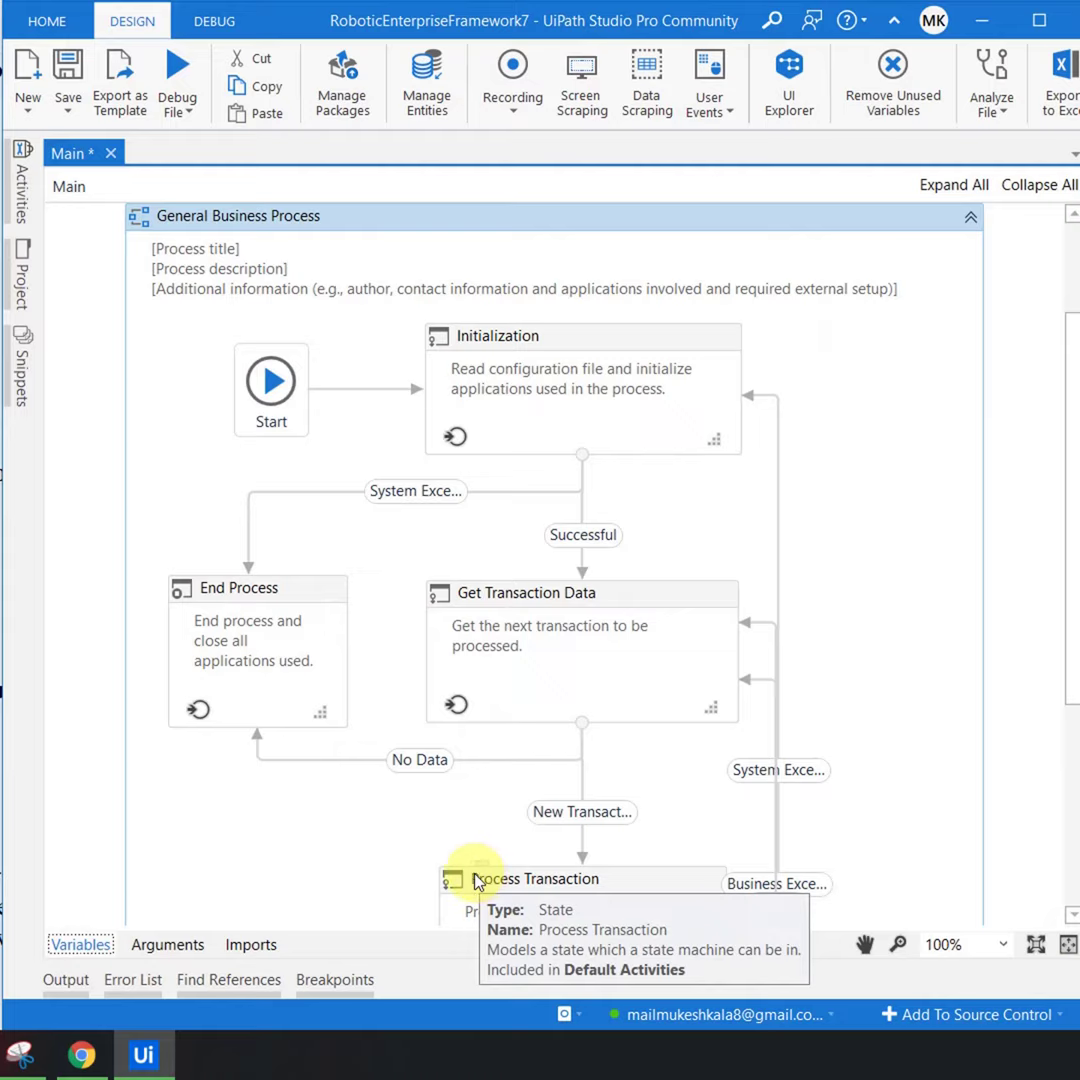
# - Create two more String variables with default names in the General Business Process scope and save the Main workflow
pyautogui.click(80, 942)
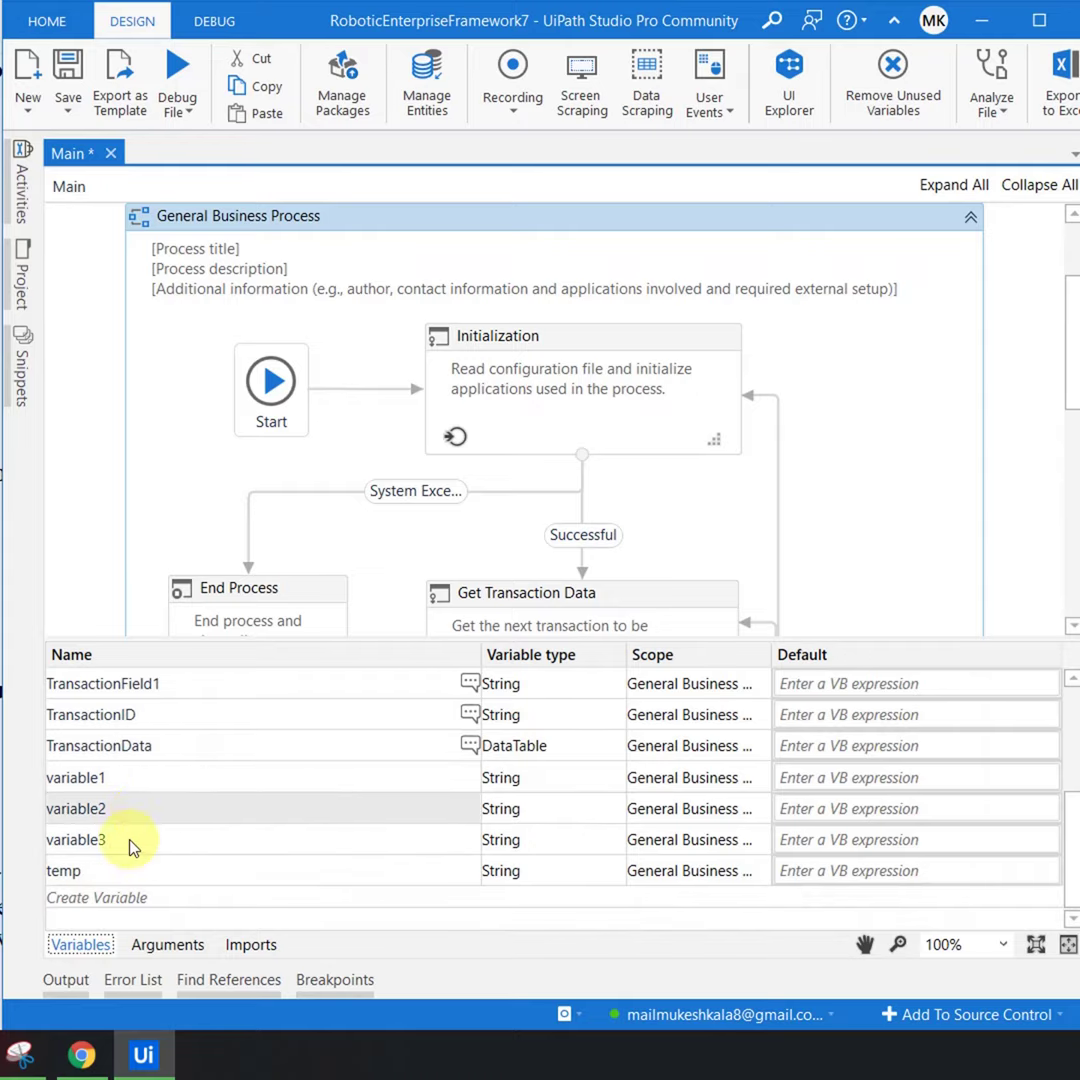
pyautogui.click(105, 897)
pyautogui.click(97, 900)
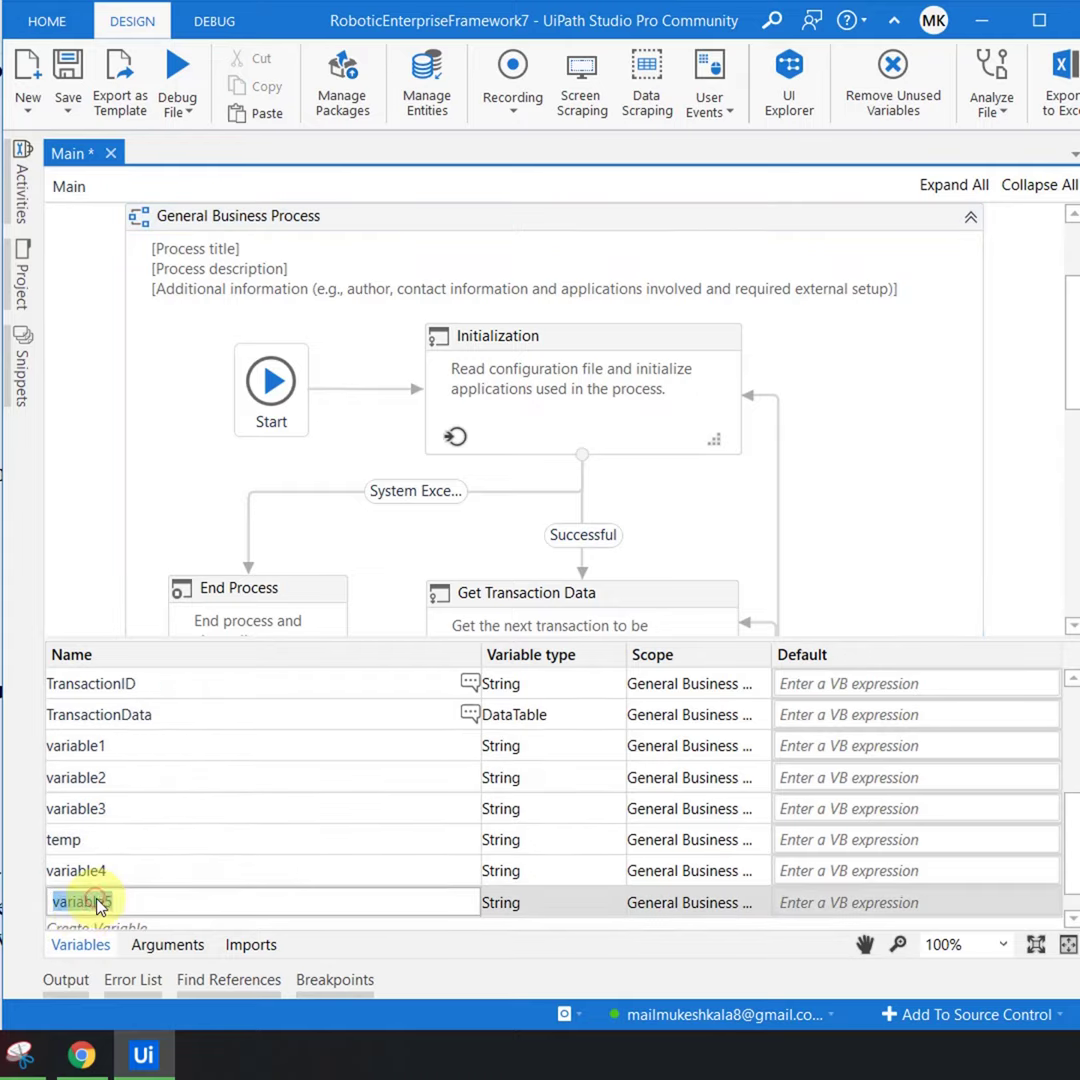
pyautogui.click(76, 946)
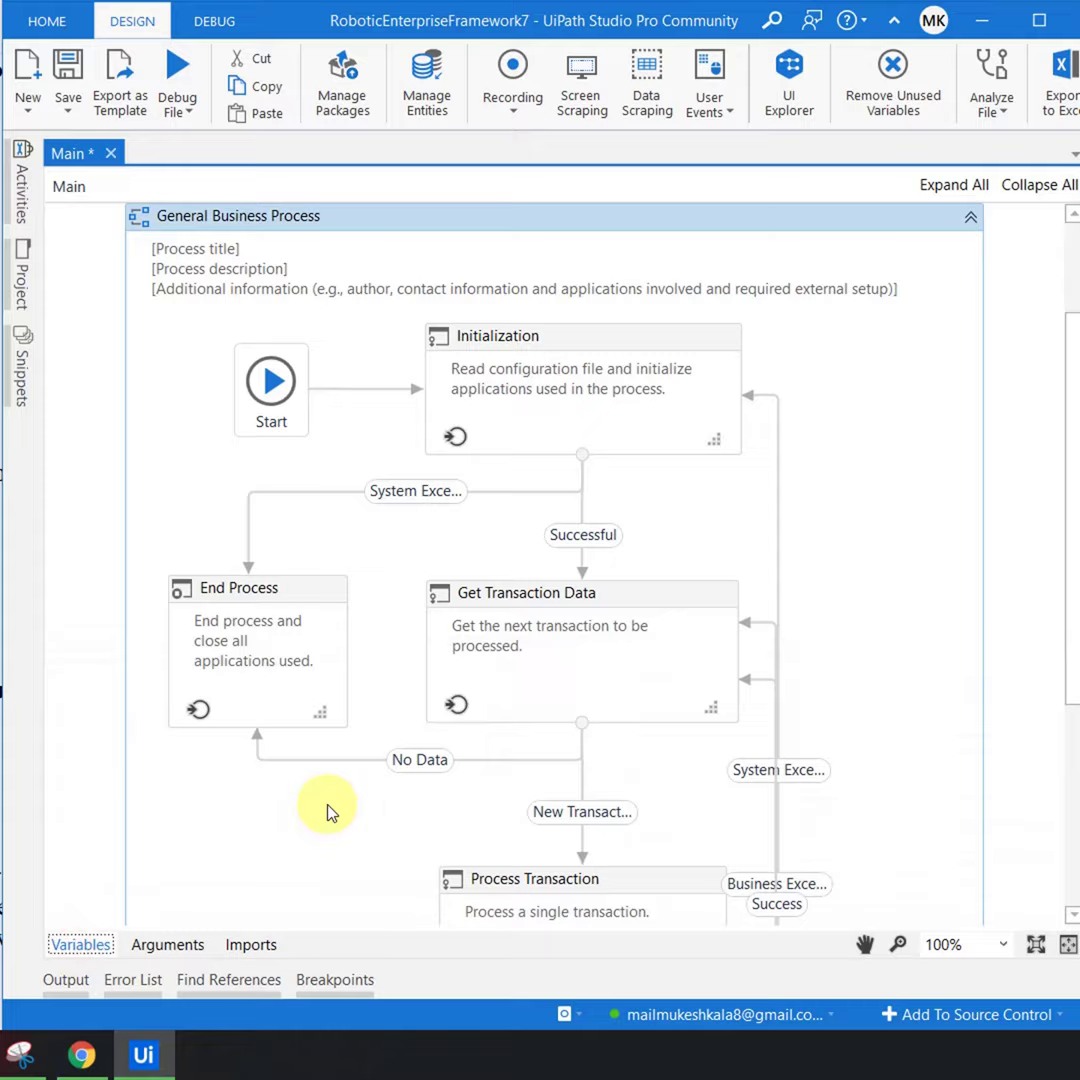
pyautogui.hotkey('ctrl', 's')
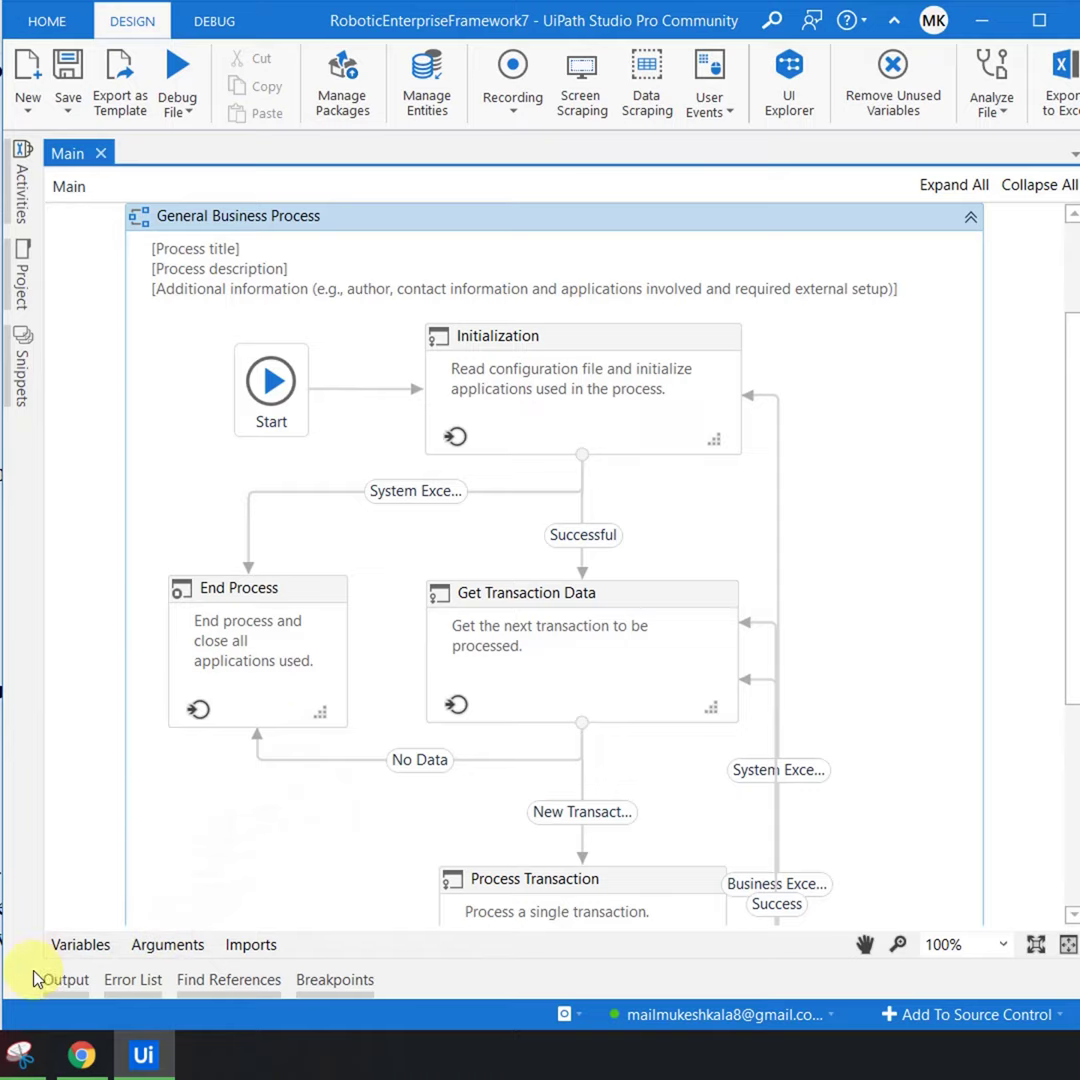
# - Review the workflow's variables, remove all unused ones at once and check the remaining variable list
pyautogui.click(77, 946)
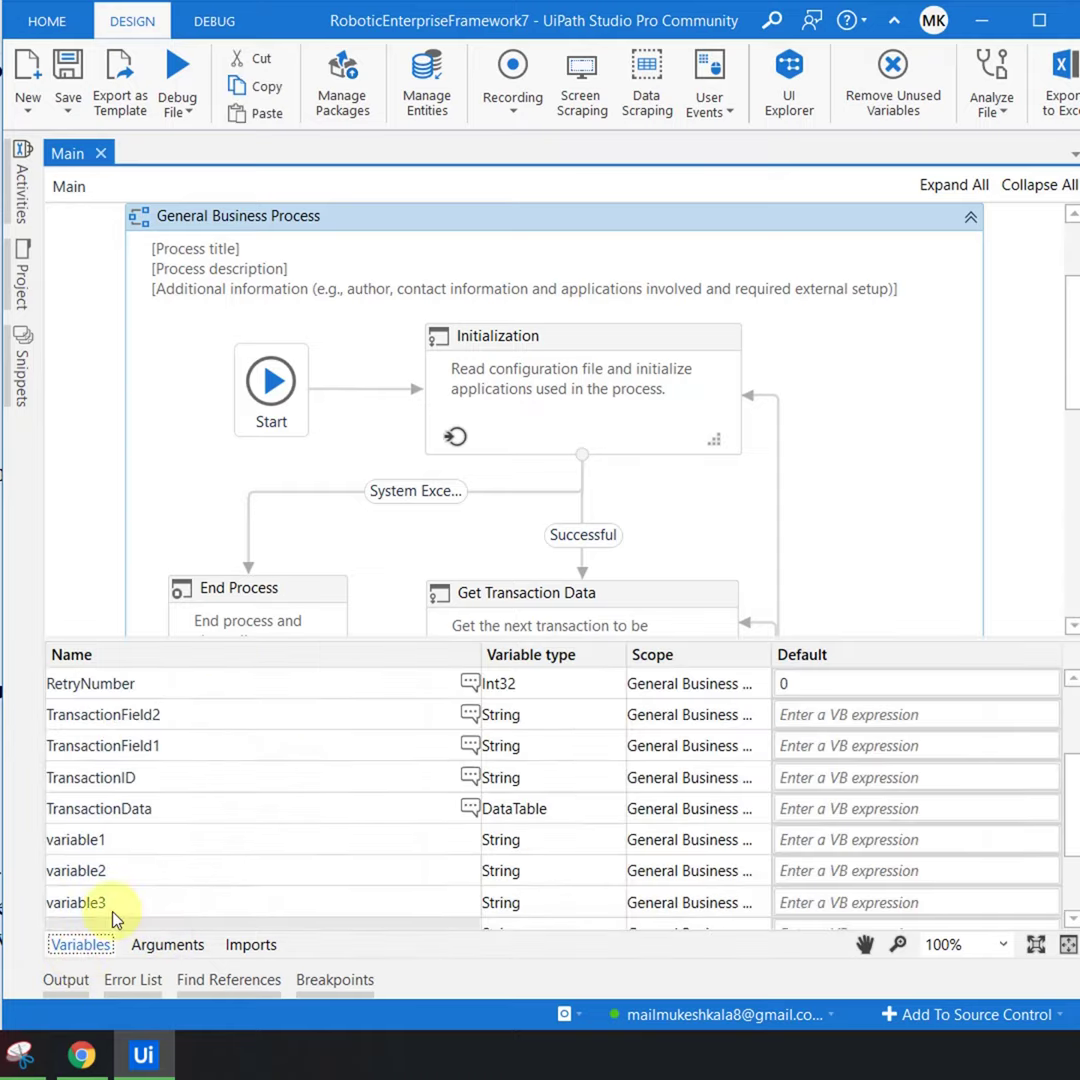
pyautogui.scroll(-2, 105, 845)
pyautogui.scroll(-1, 100, 835)
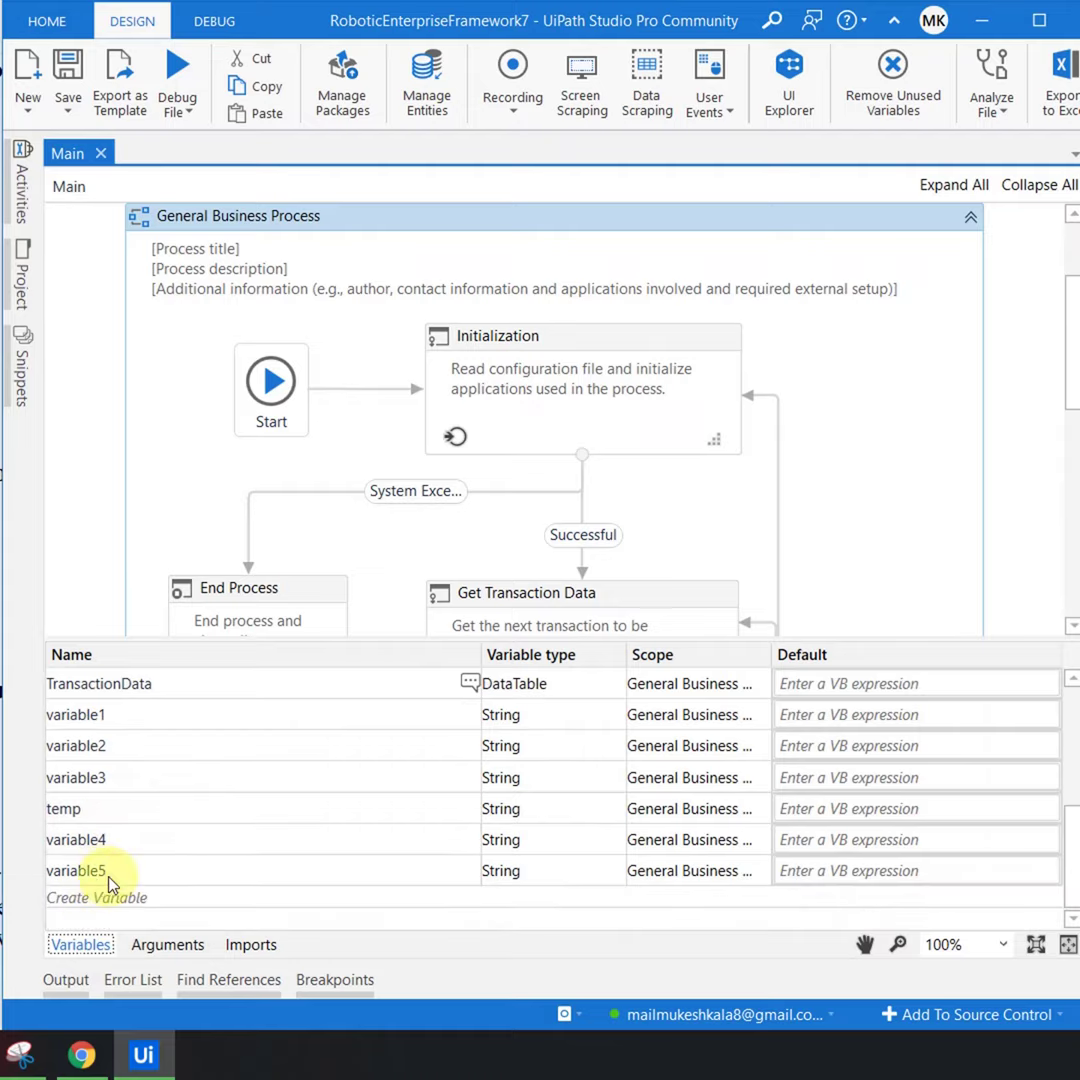
pyautogui.click(78, 946)
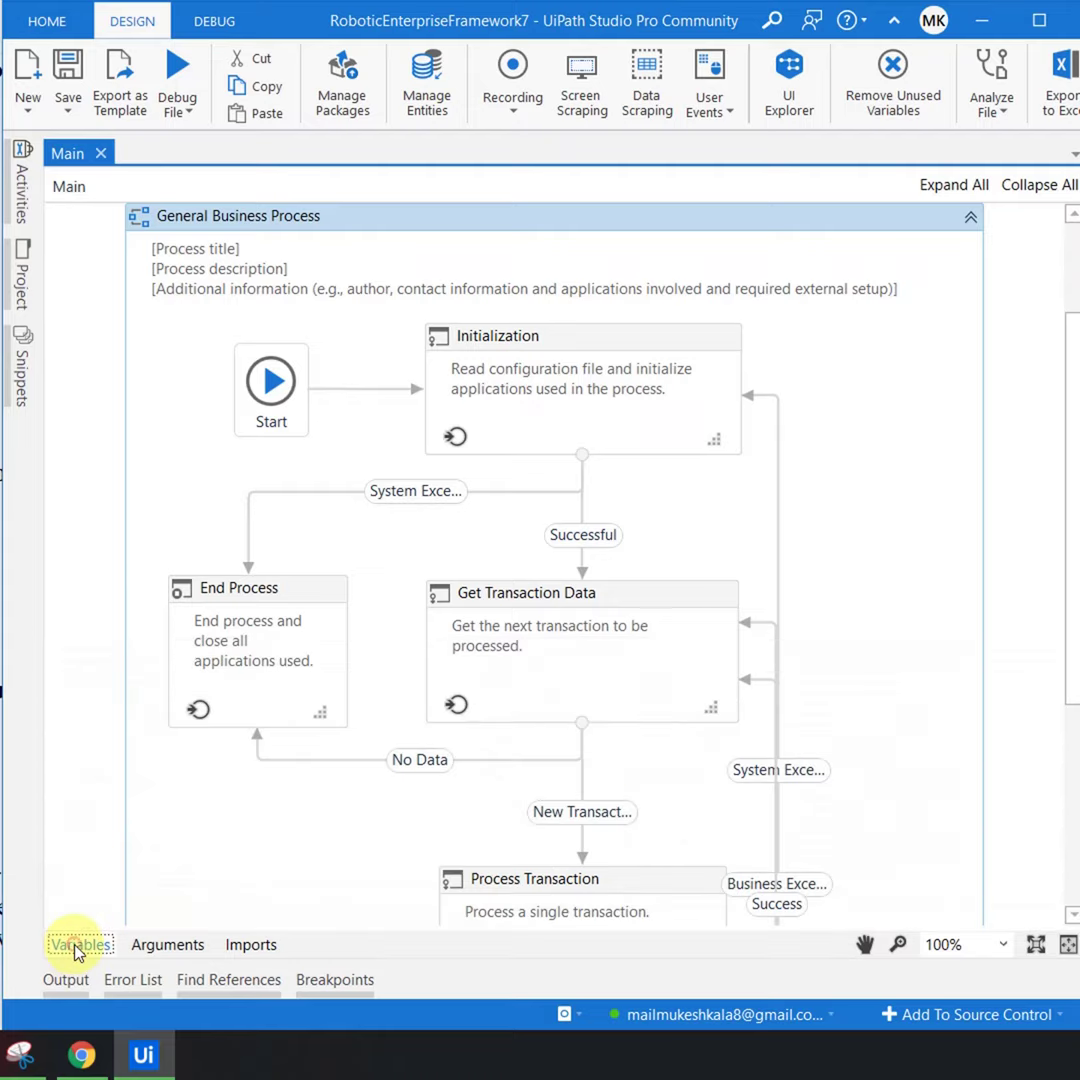
pyautogui.click(910, 98)
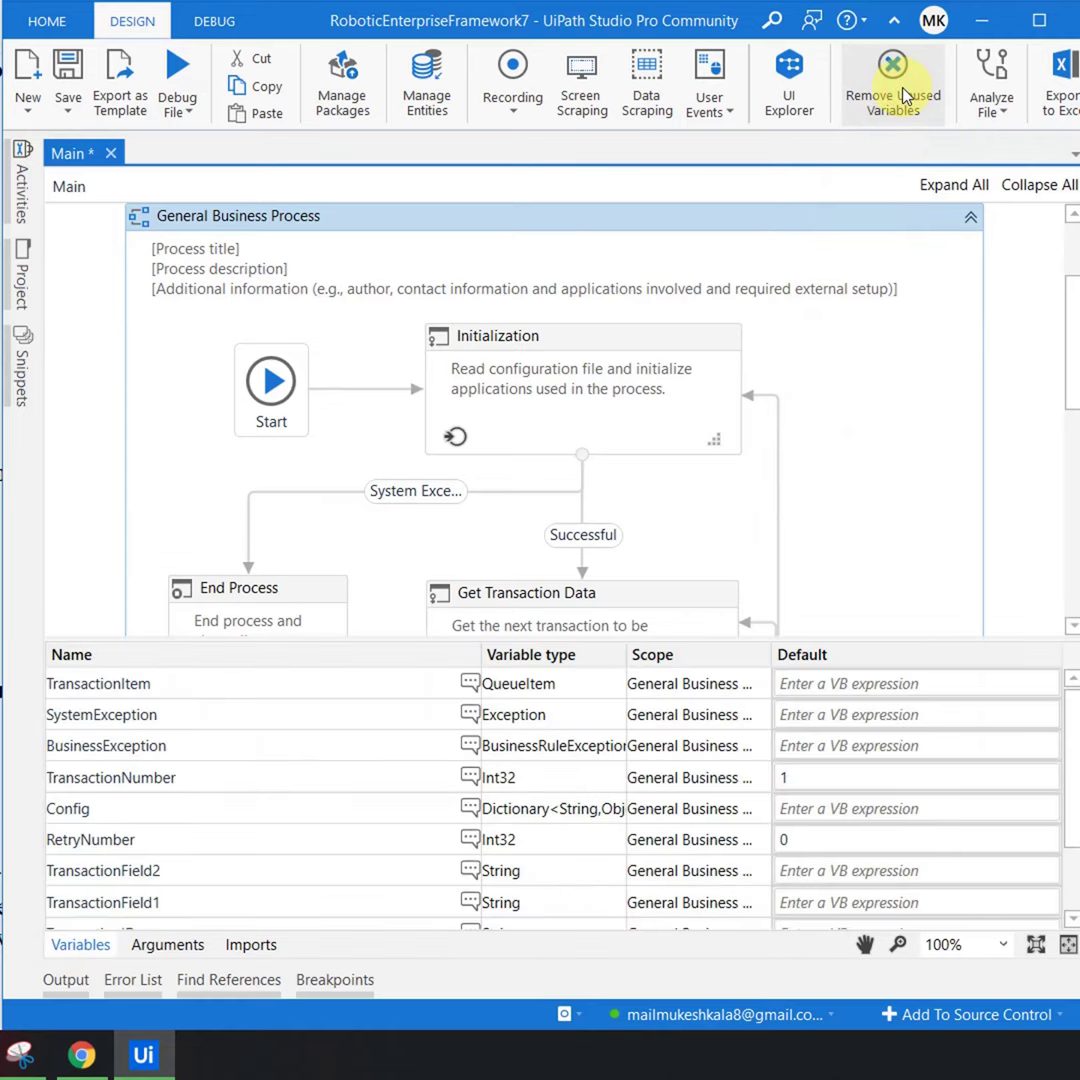
pyautogui.scroll(-1, 995, 780)
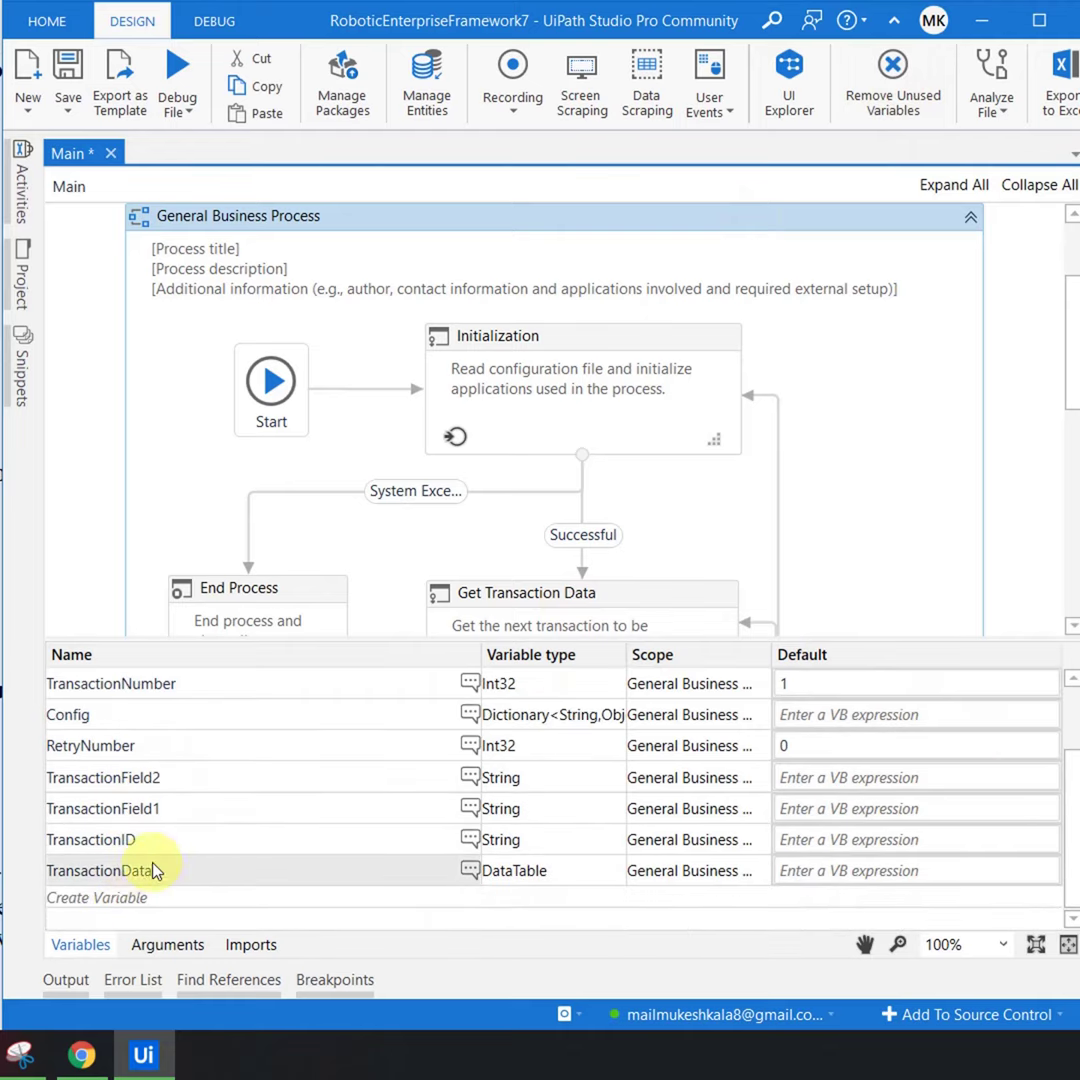
pyautogui.click(80, 946)
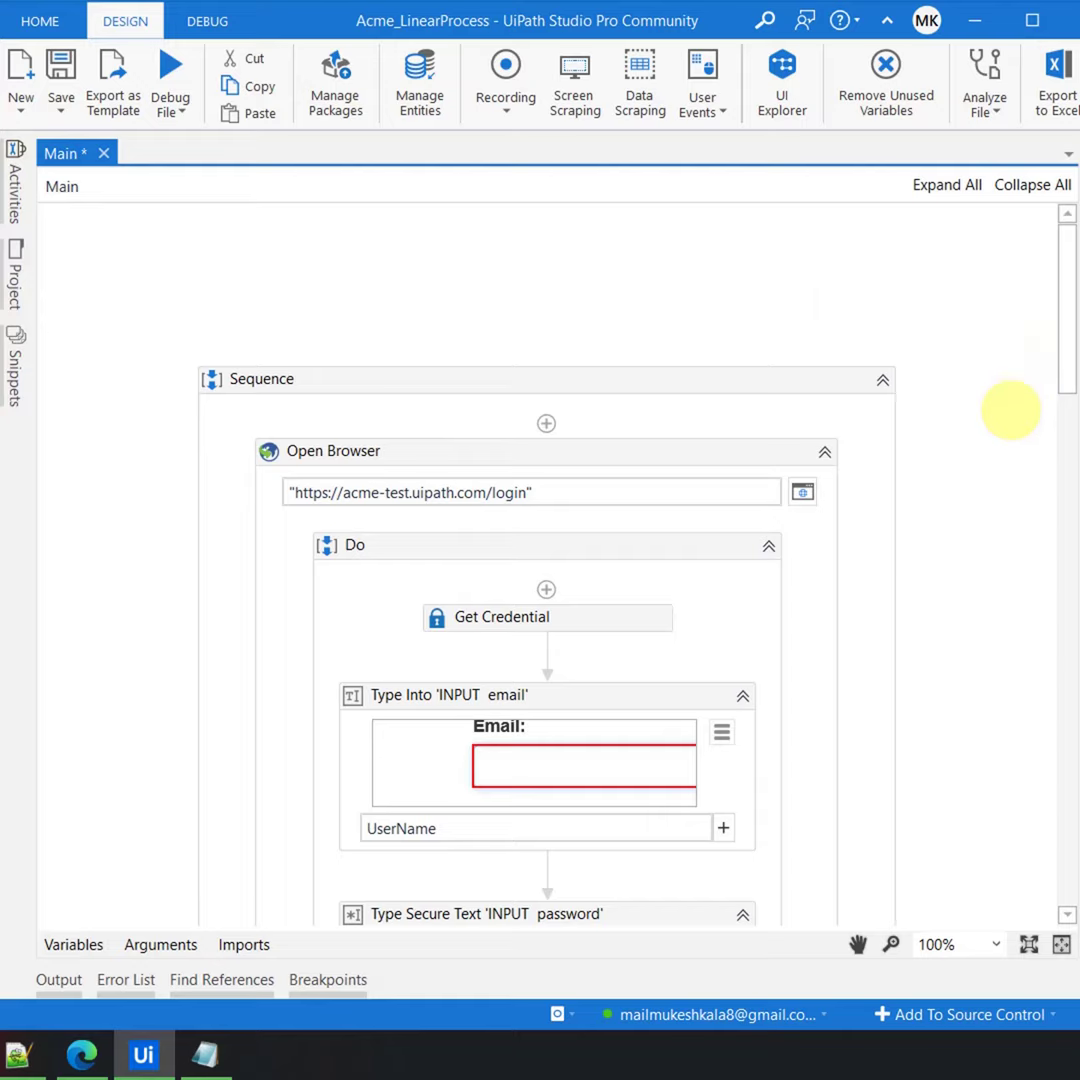
# - Review the activities of the Acme_LinearProcess Main workflow and collapse them all
pyautogui.scroll(-3, 981, 512)
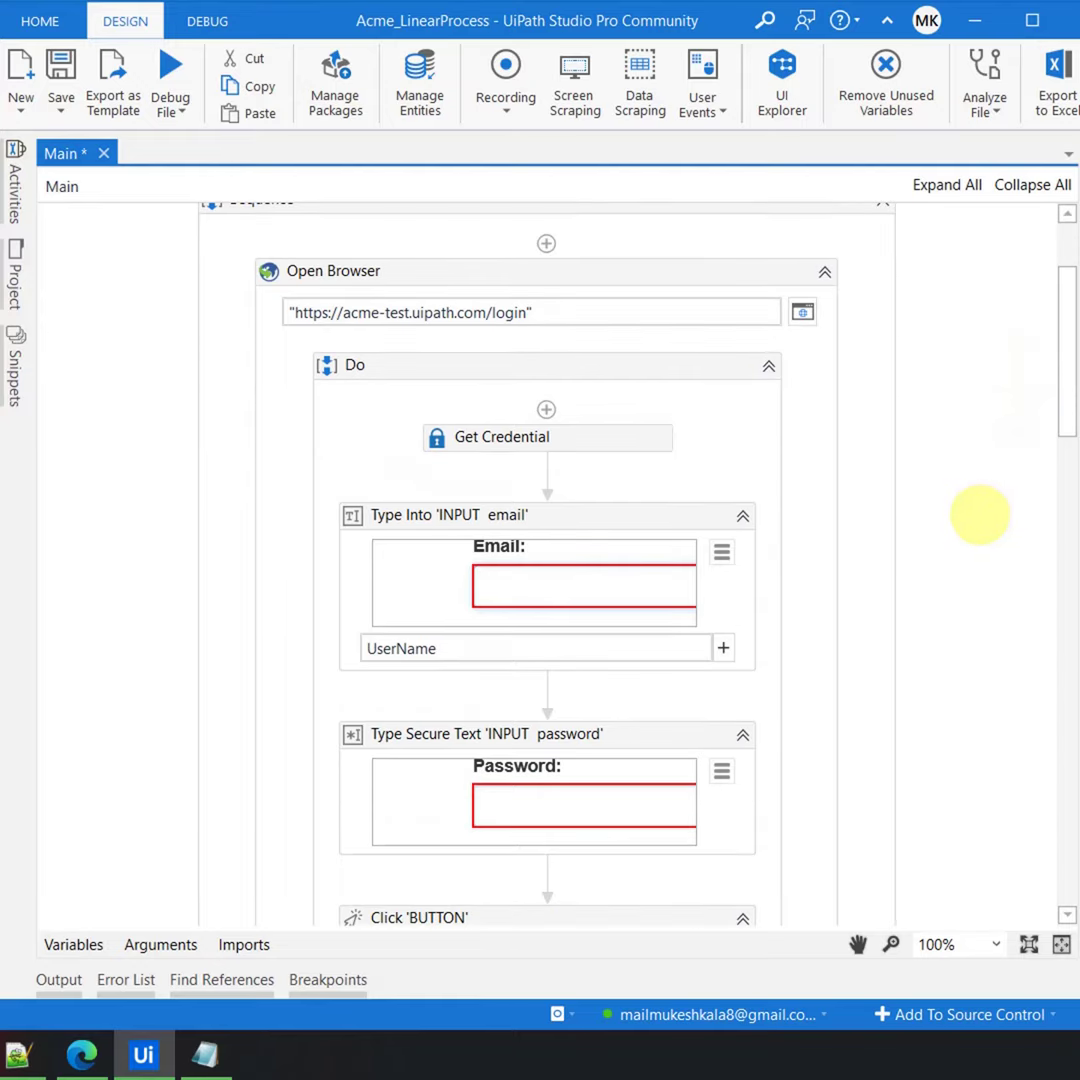
pyautogui.scroll(-15, 979, 519)
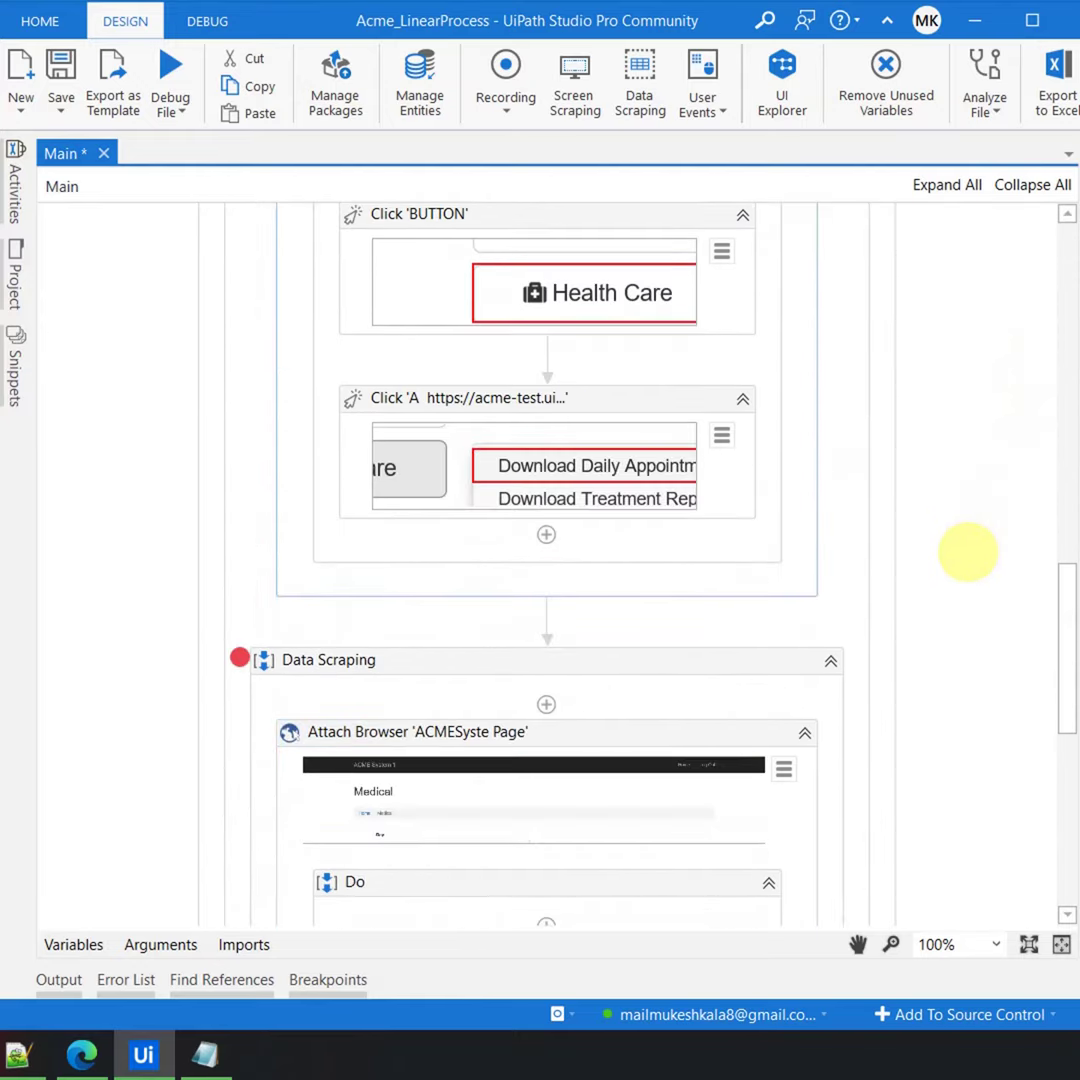
pyautogui.scroll(-9, 965, 556)
pyautogui.scroll(14, 955, 590)
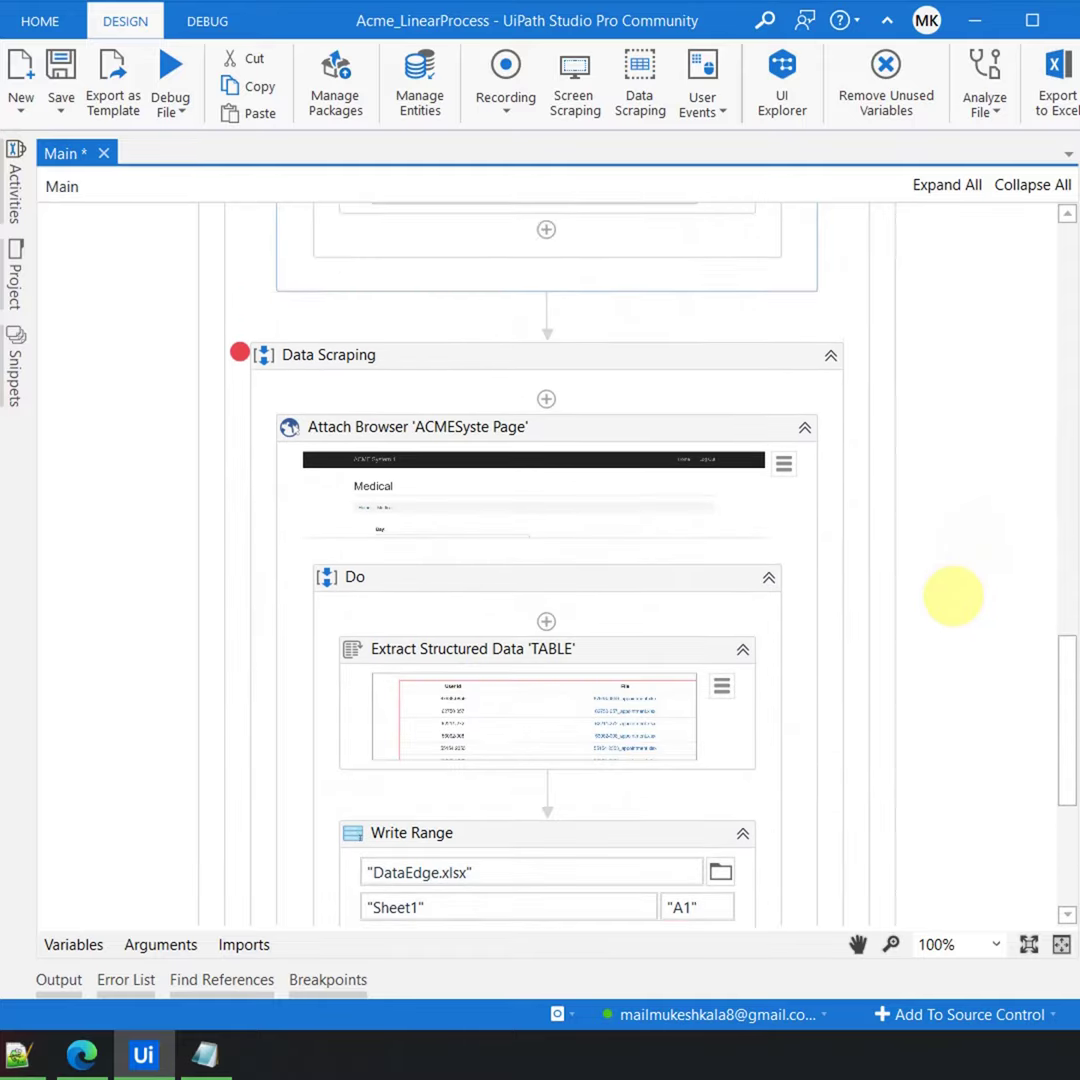
pyautogui.scroll(6, 953, 596)
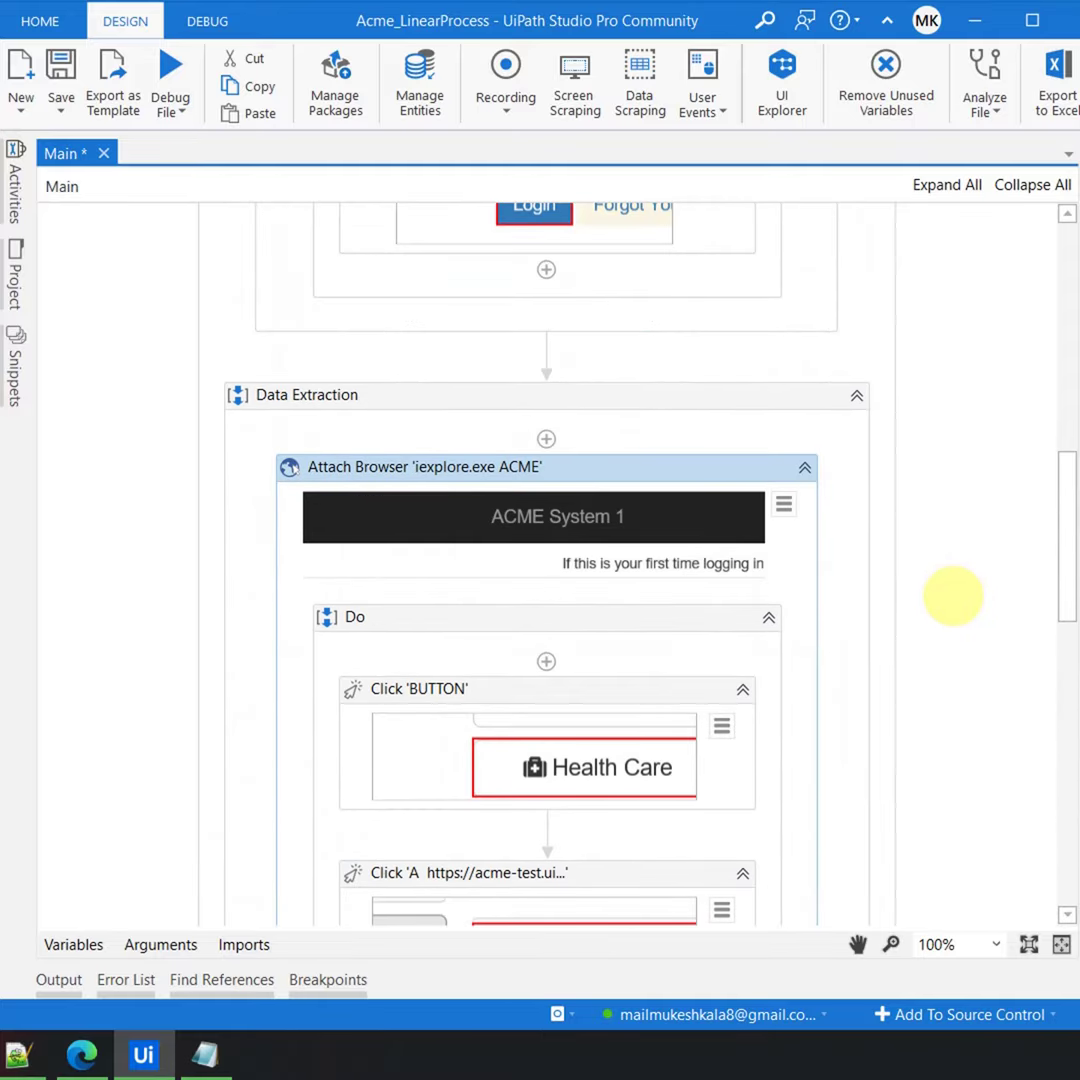
pyautogui.scroll(3, 953, 596)
pyautogui.click(1032, 184)
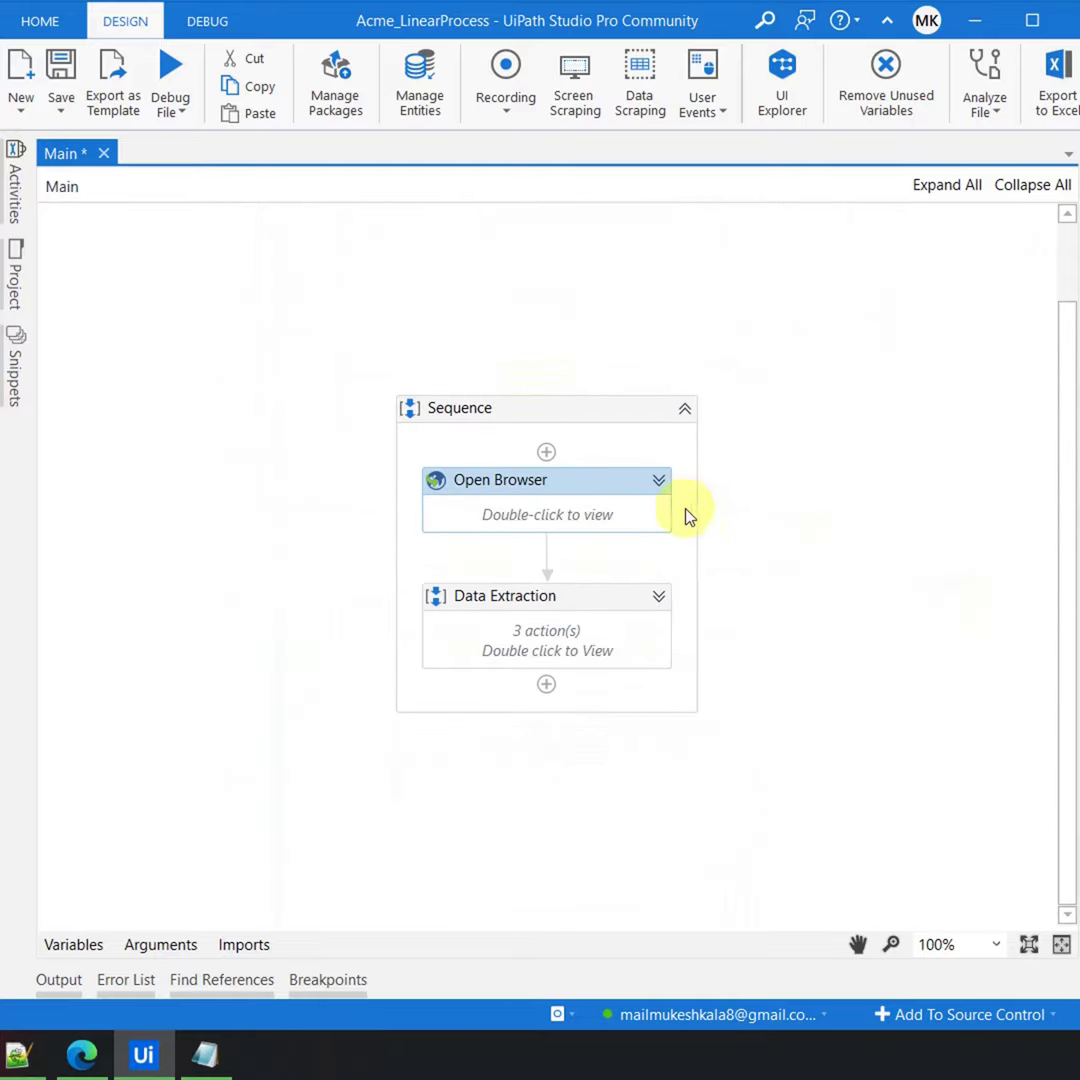
# - Inspect the Data Extraction sequence and extract it as a separate workflow named DataExtraction
pyautogui.click(666, 601)
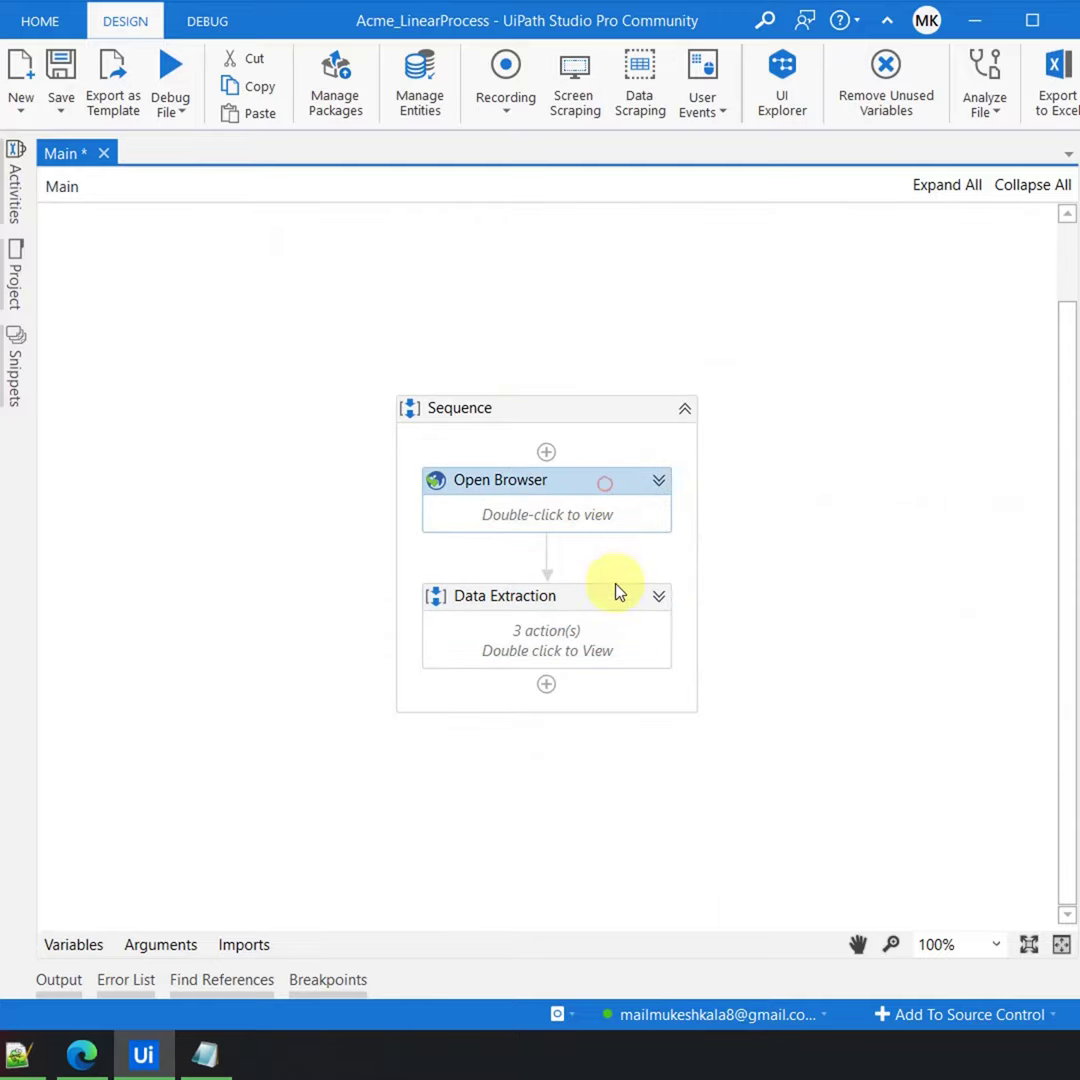
pyautogui.click(659, 596)
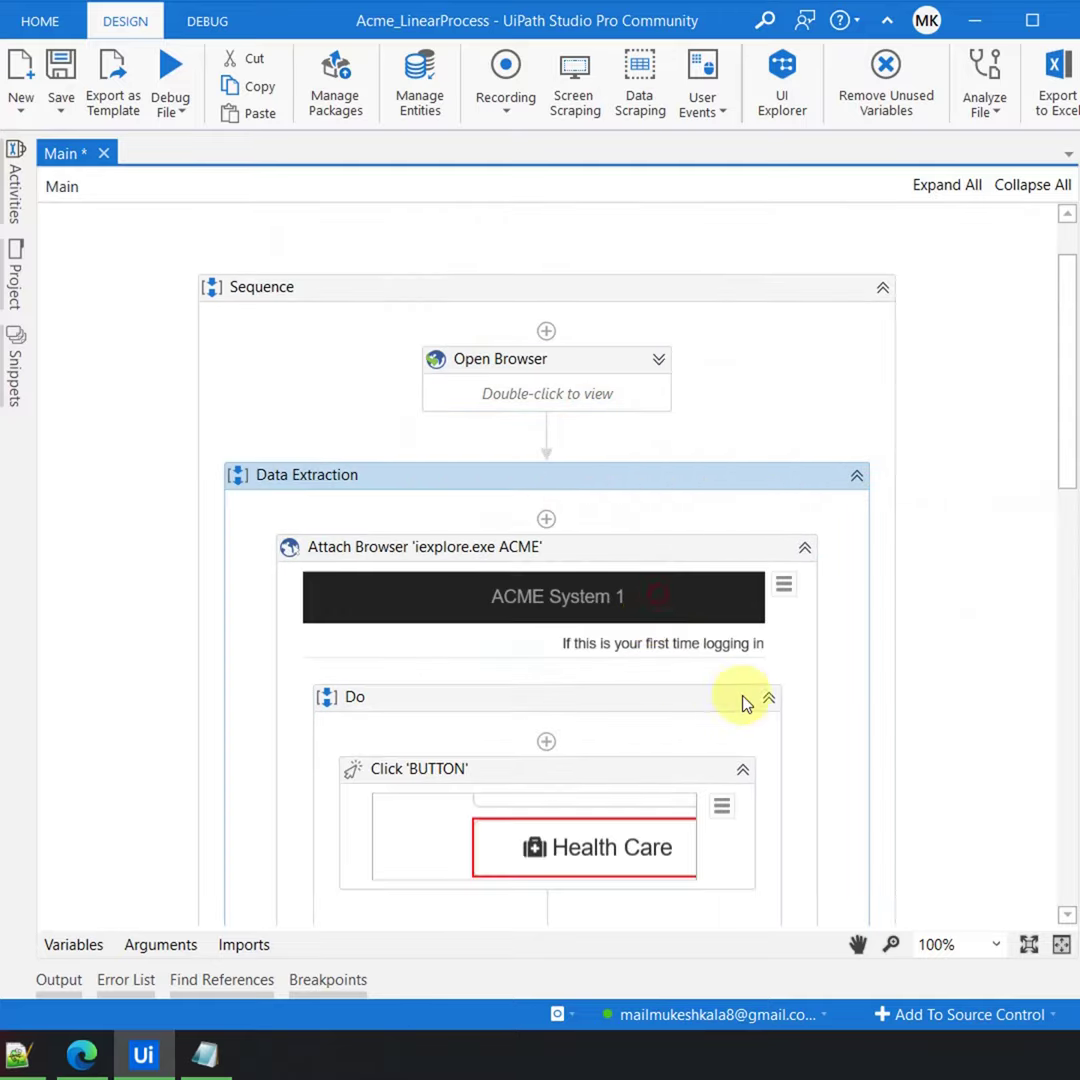
pyautogui.click(856, 478)
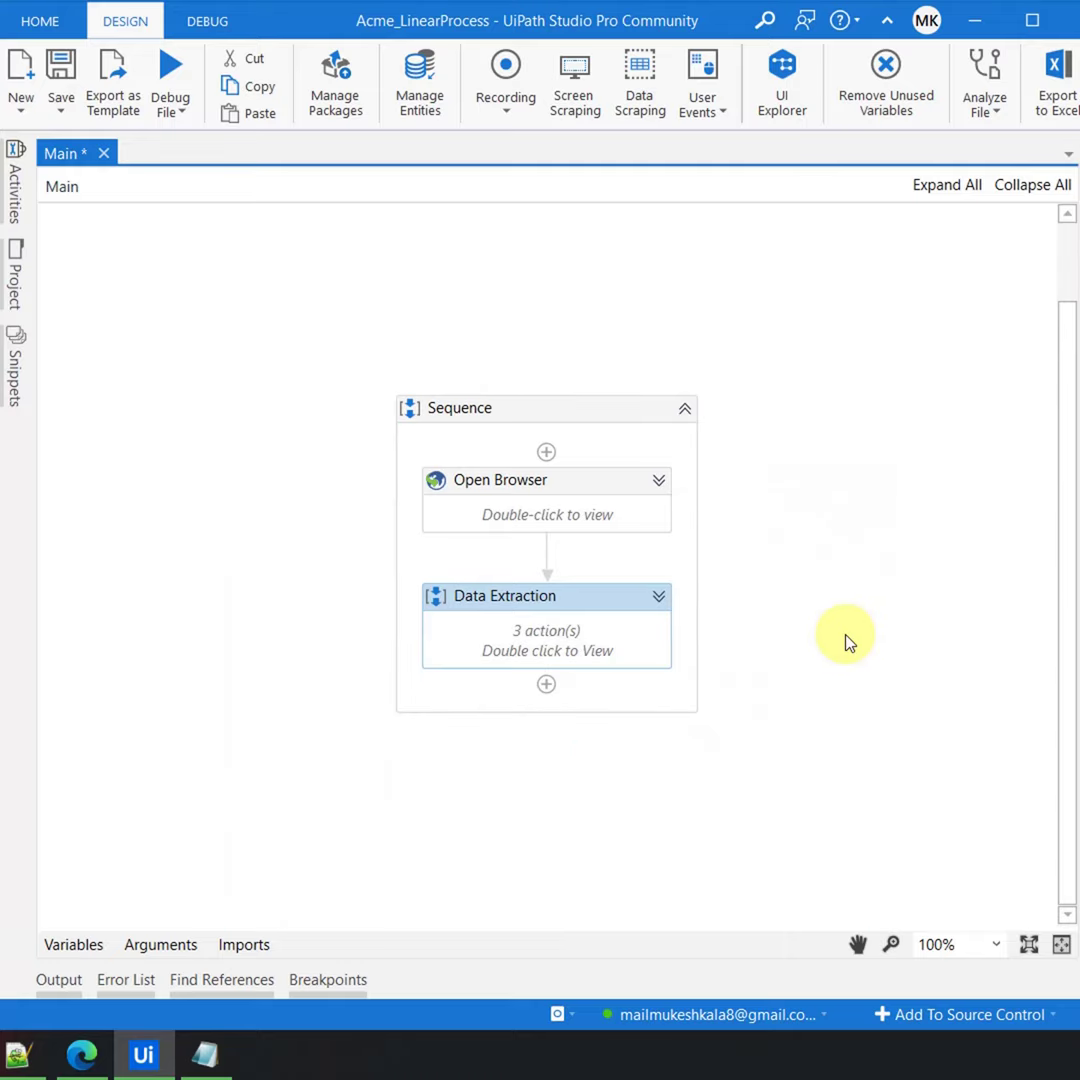
pyautogui.rightClick(621, 611)
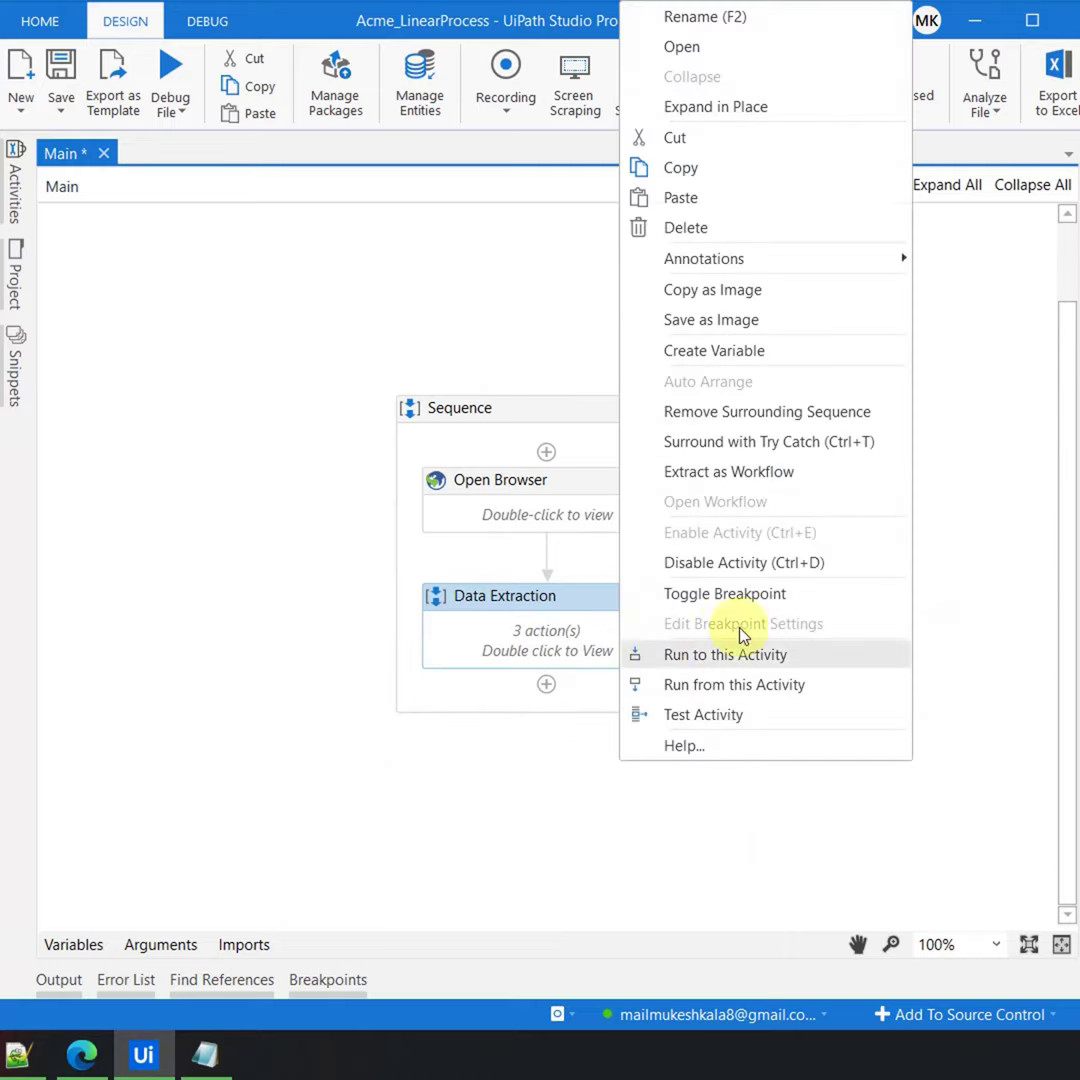
pyautogui.click(721, 472)
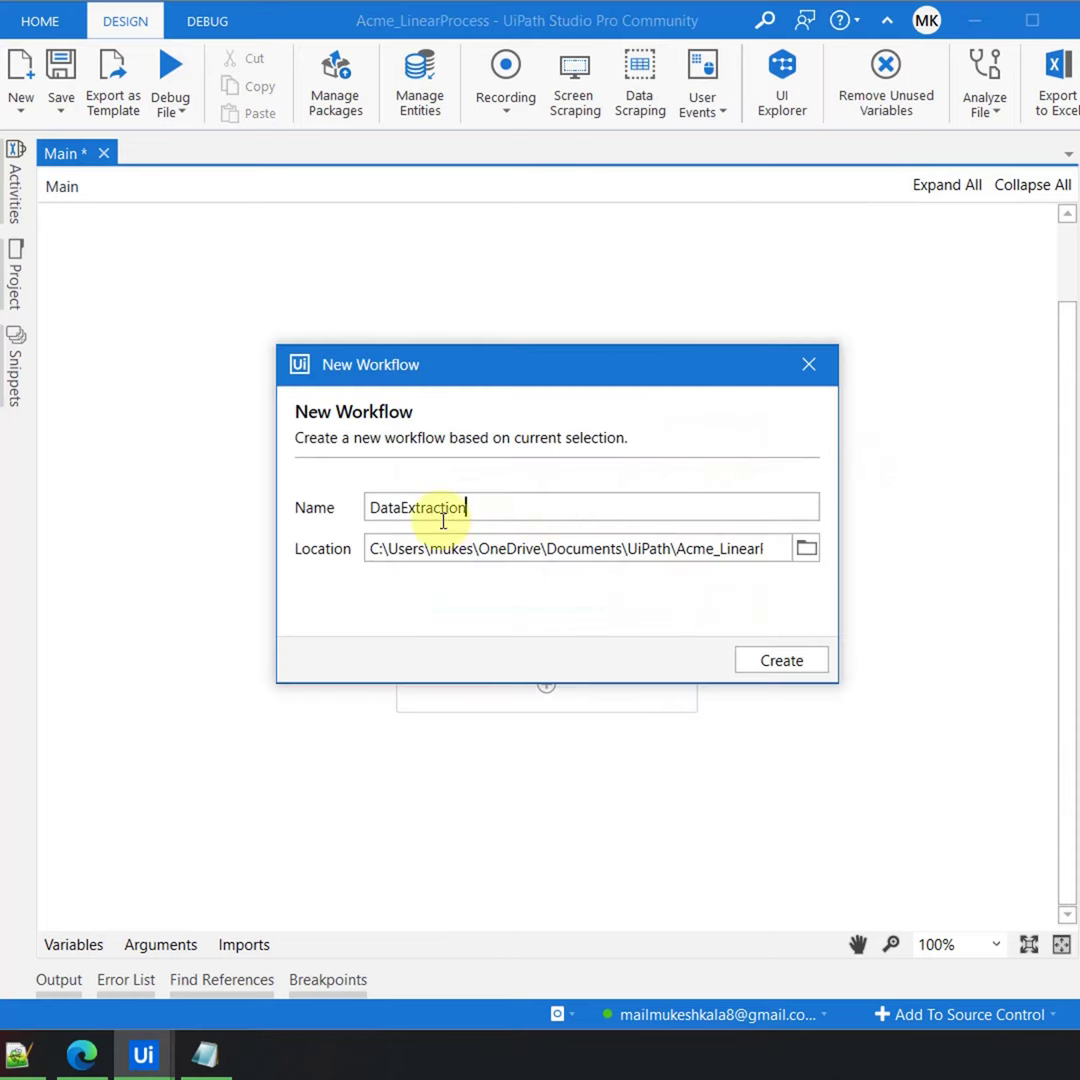
pyautogui.click(781, 660)
# - Locate DataExtraction.xaml in the project files and examine both its activities and the activity invoking it in Main
pyautogui.click(14, 272)
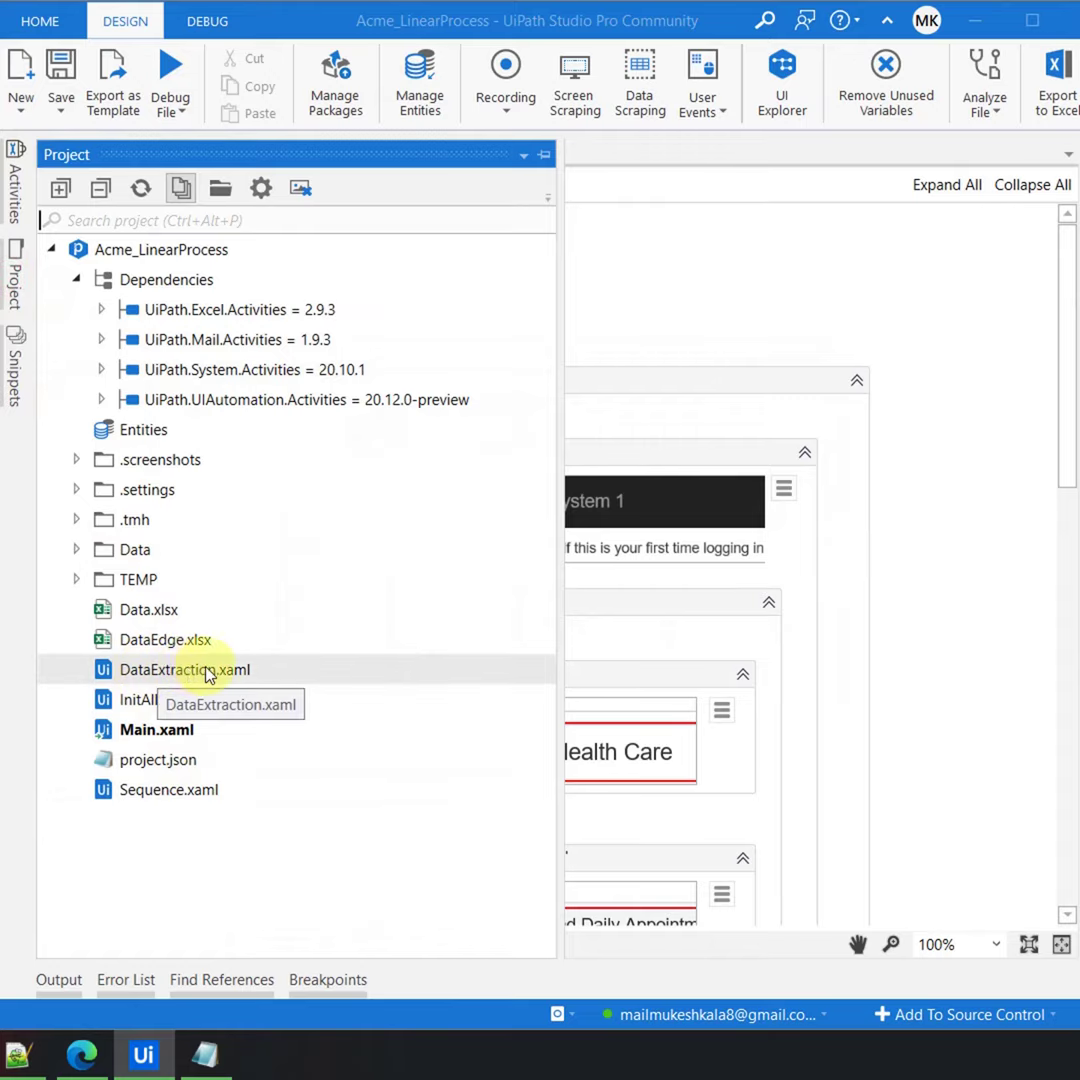
pyautogui.click(72, 160)
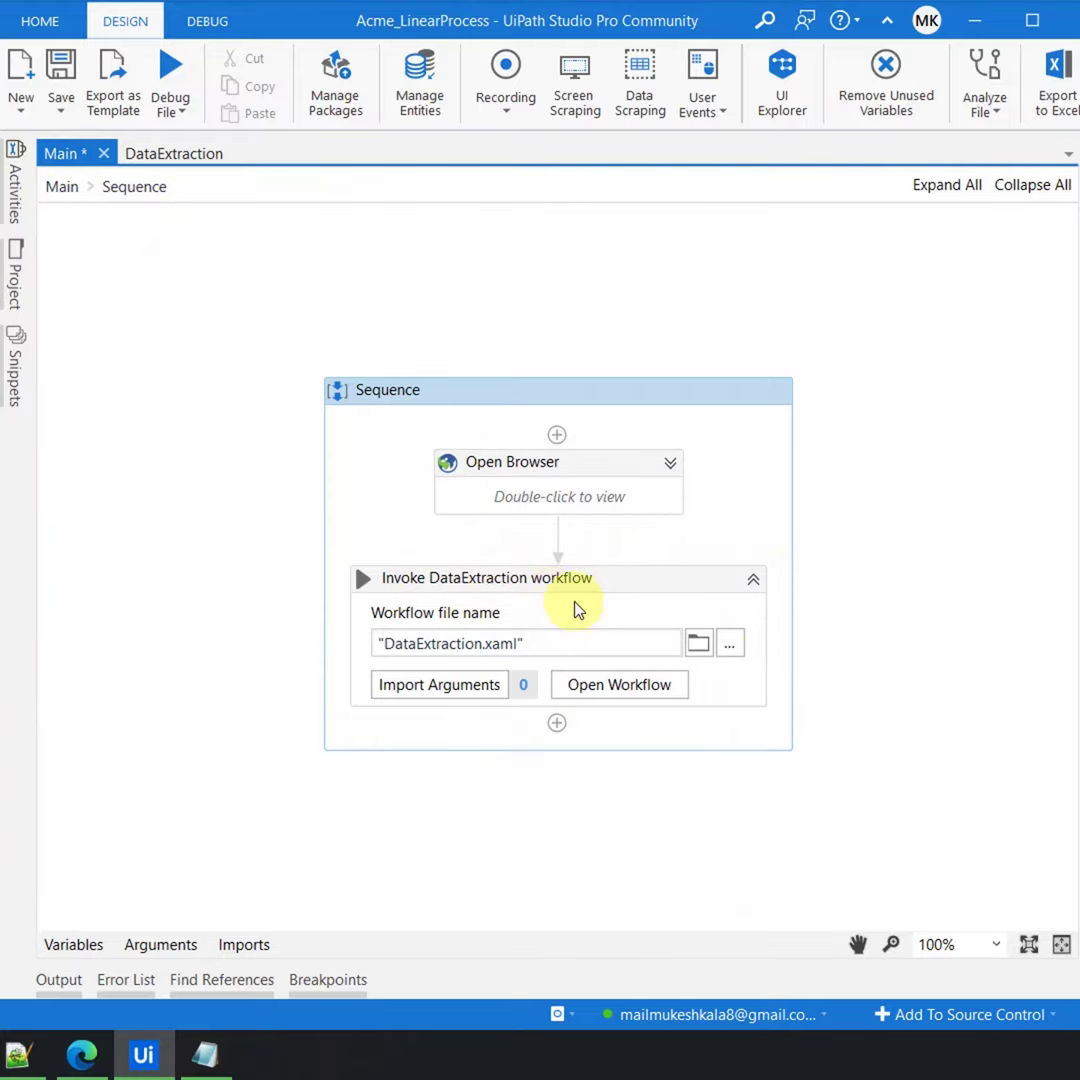
pyautogui.click(185, 155)
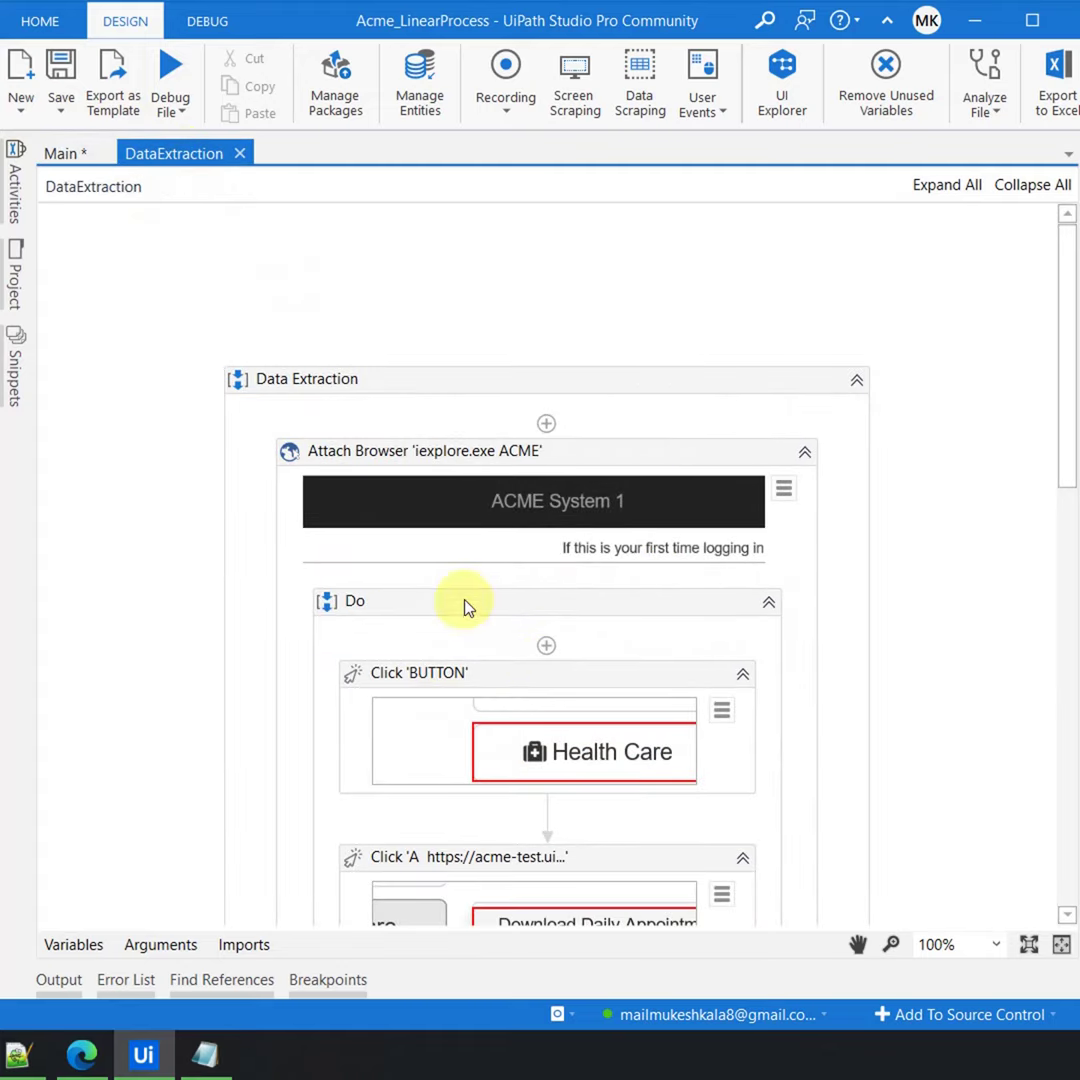
pyautogui.click(62, 153)
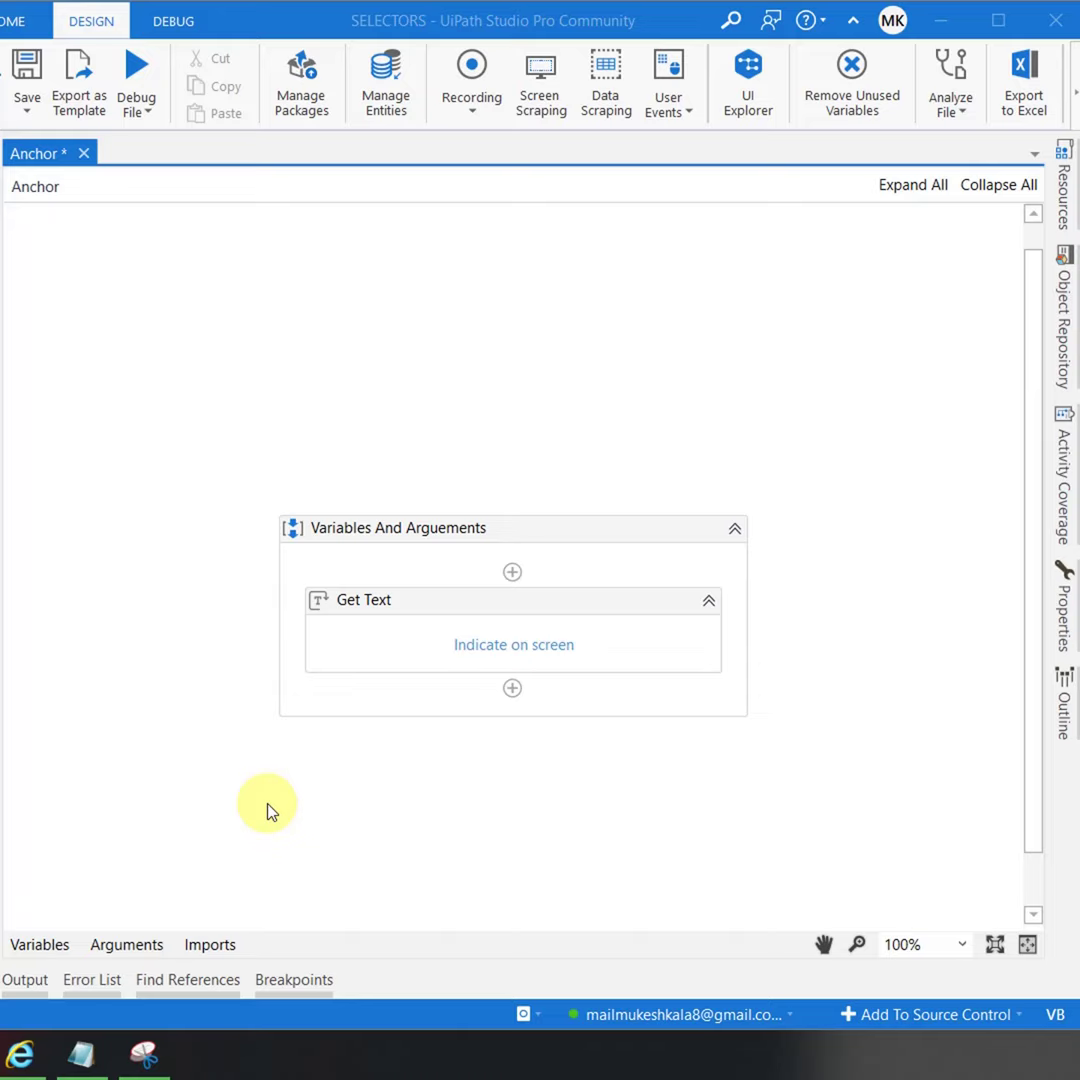
# - In the SELECTORS project, create the variable str_Name as the Get Text activity's output value and check it in the variable list
pyautogui.hotkey('ctrl', 'k')
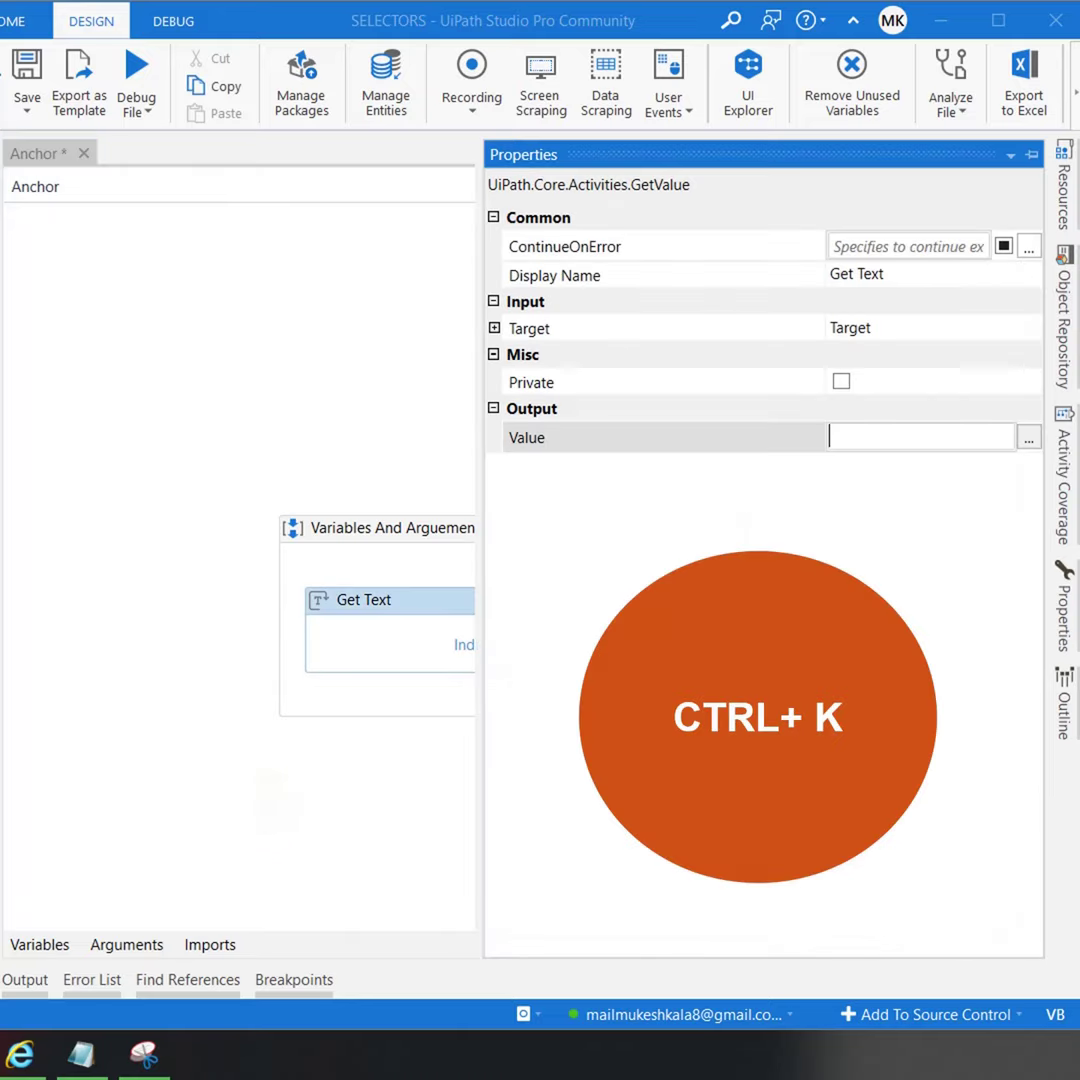
pyautogui.write('str_Name')
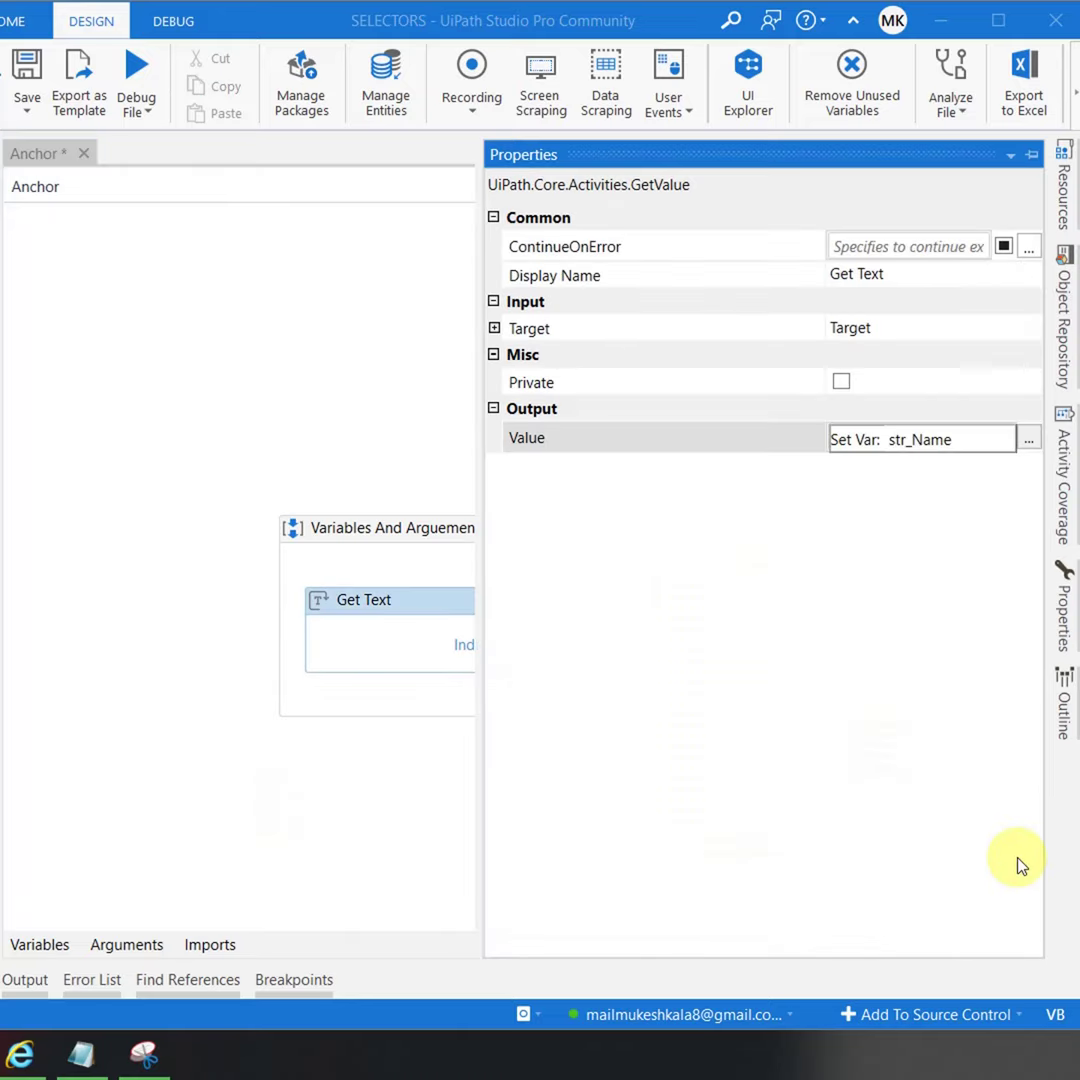
pyautogui.press('Return')
pyautogui.click(39, 944)
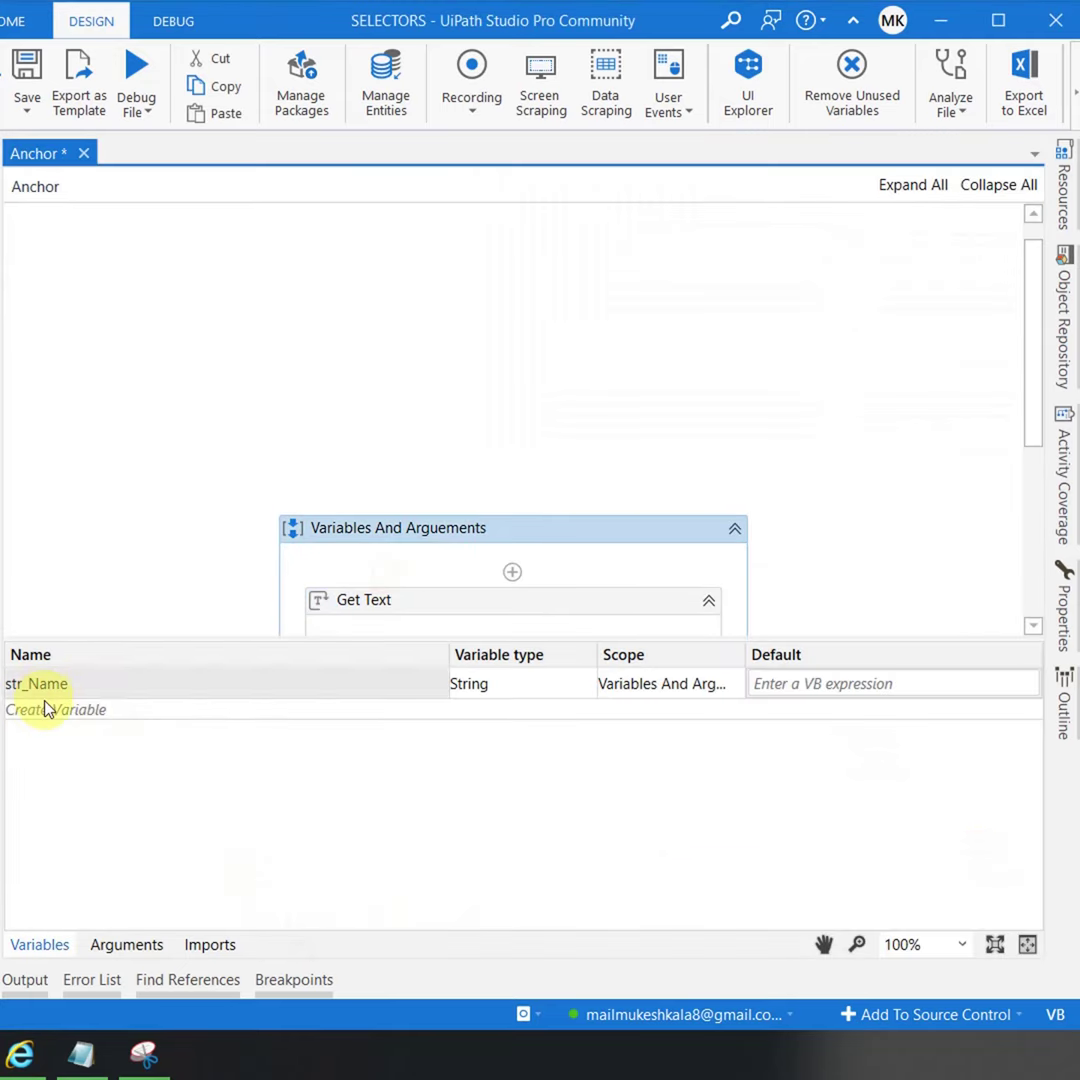
# - Create the argument in_Name as the Get Text activity's output value and check it in the argument list
pyautogui.hotkey('ctrl', 'm')
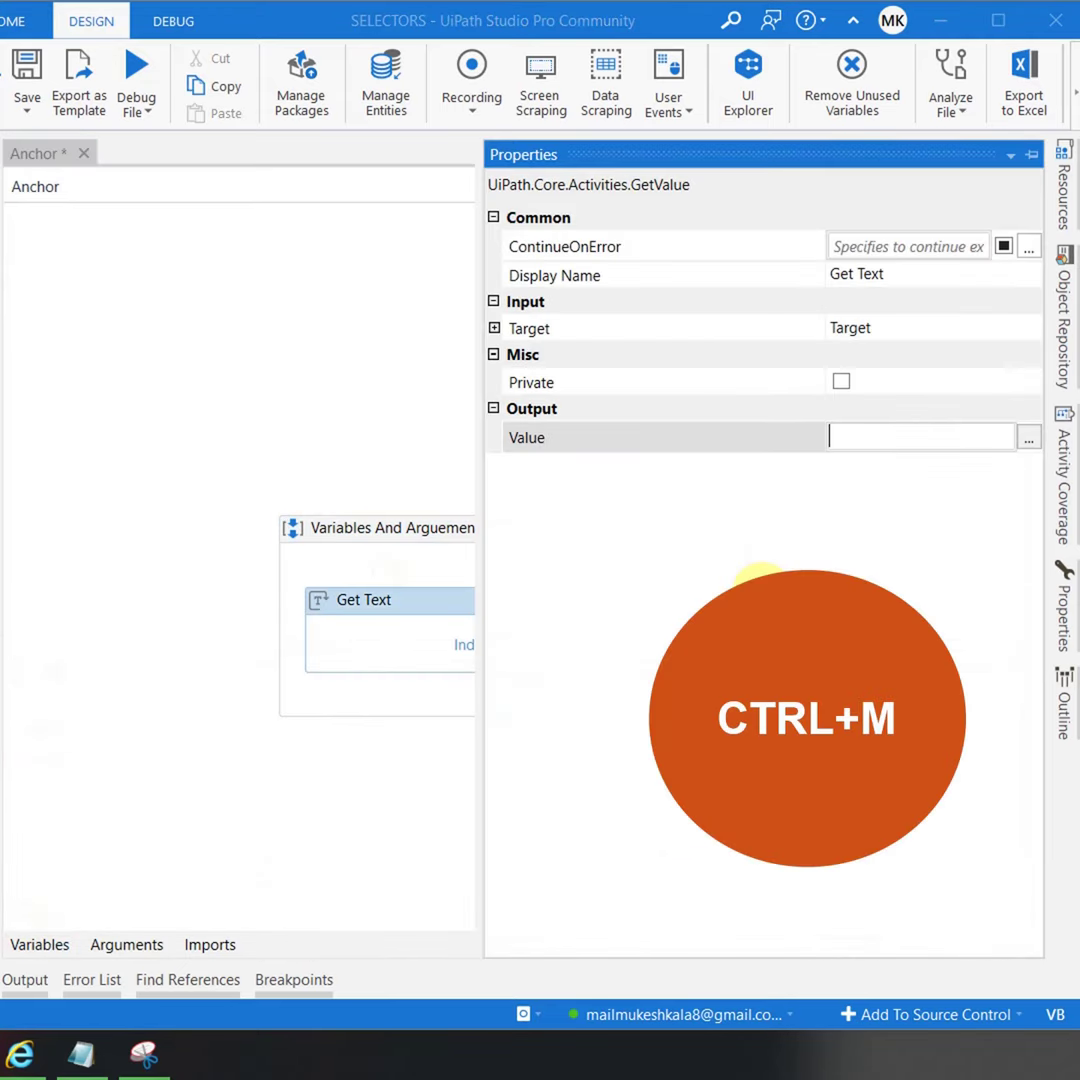
pyautogui.write('in_Name')
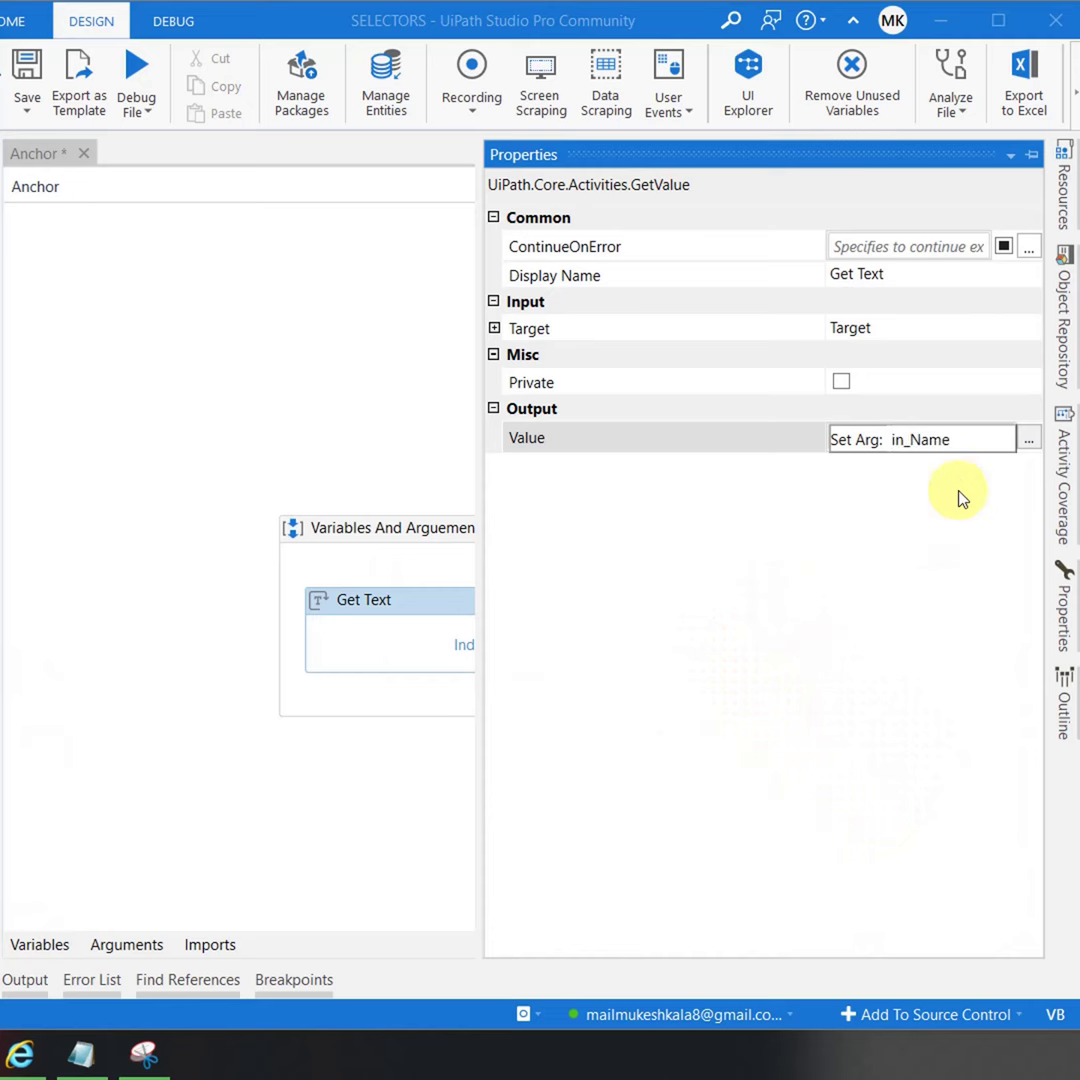
pyautogui.press('Return')
pyautogui.click(117, 947)
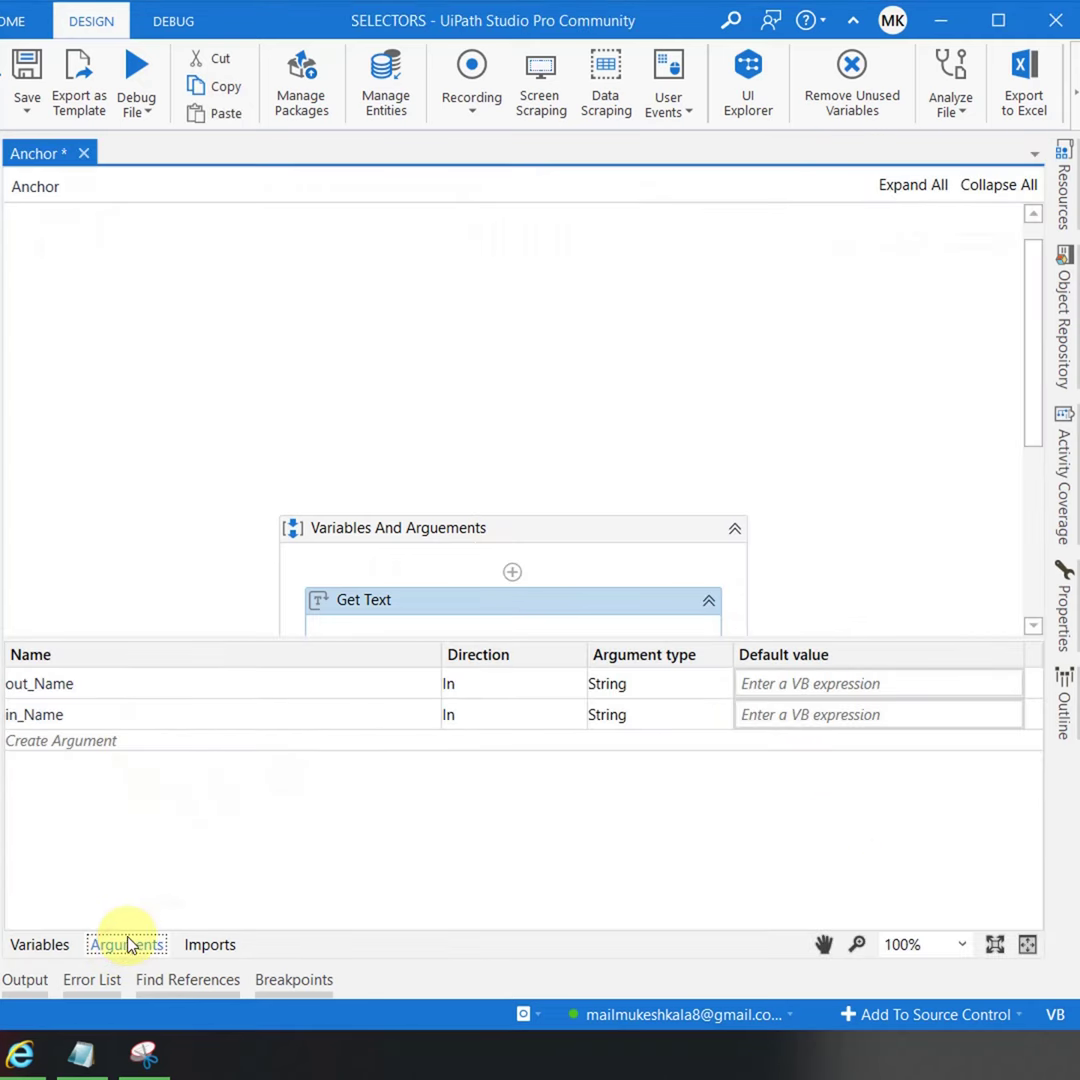
pyautogui.click(133, 716)
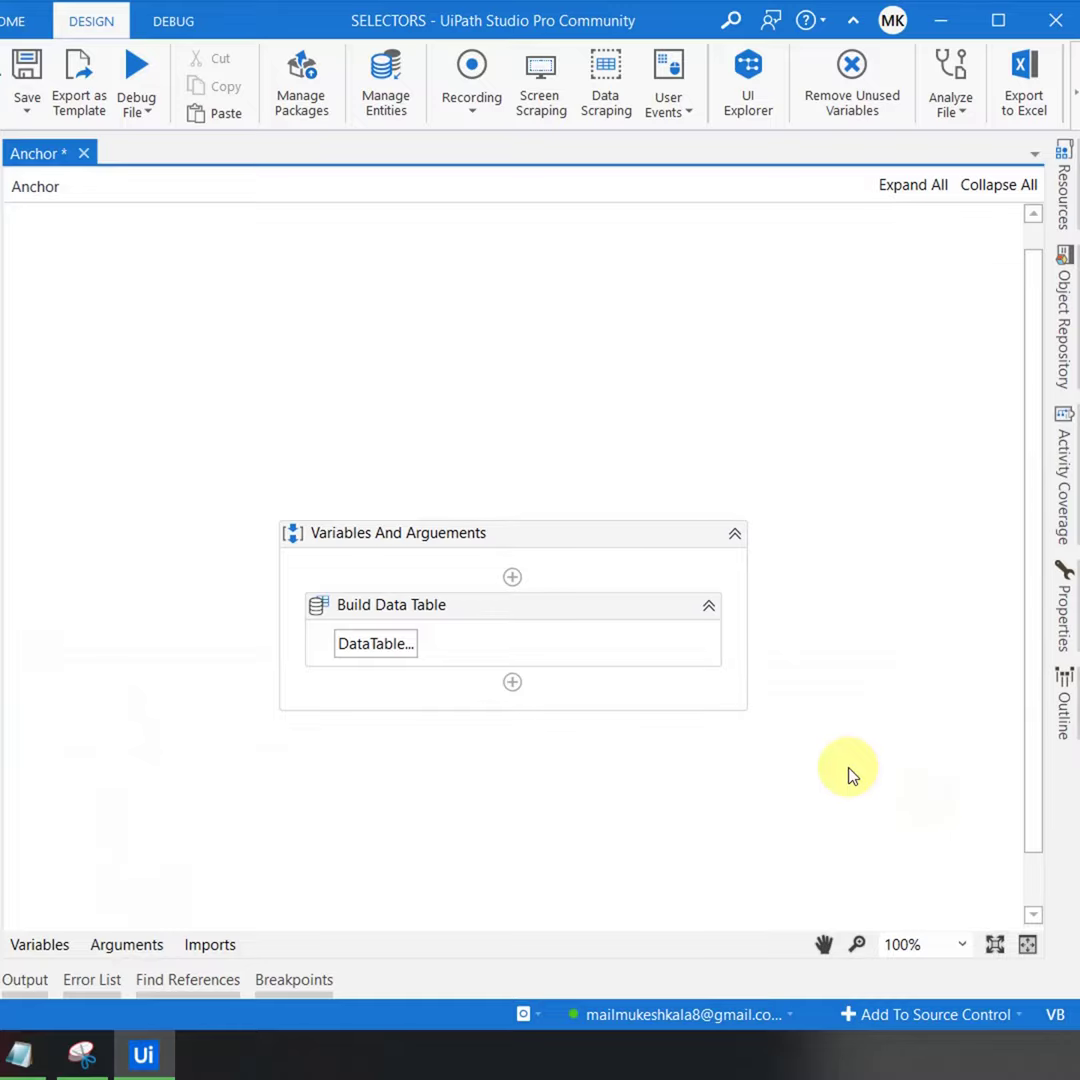
# - Create the variable dt as the Build Data Table activity's output DataTable and check it in the variable list
pyautogui.click(618, 610)
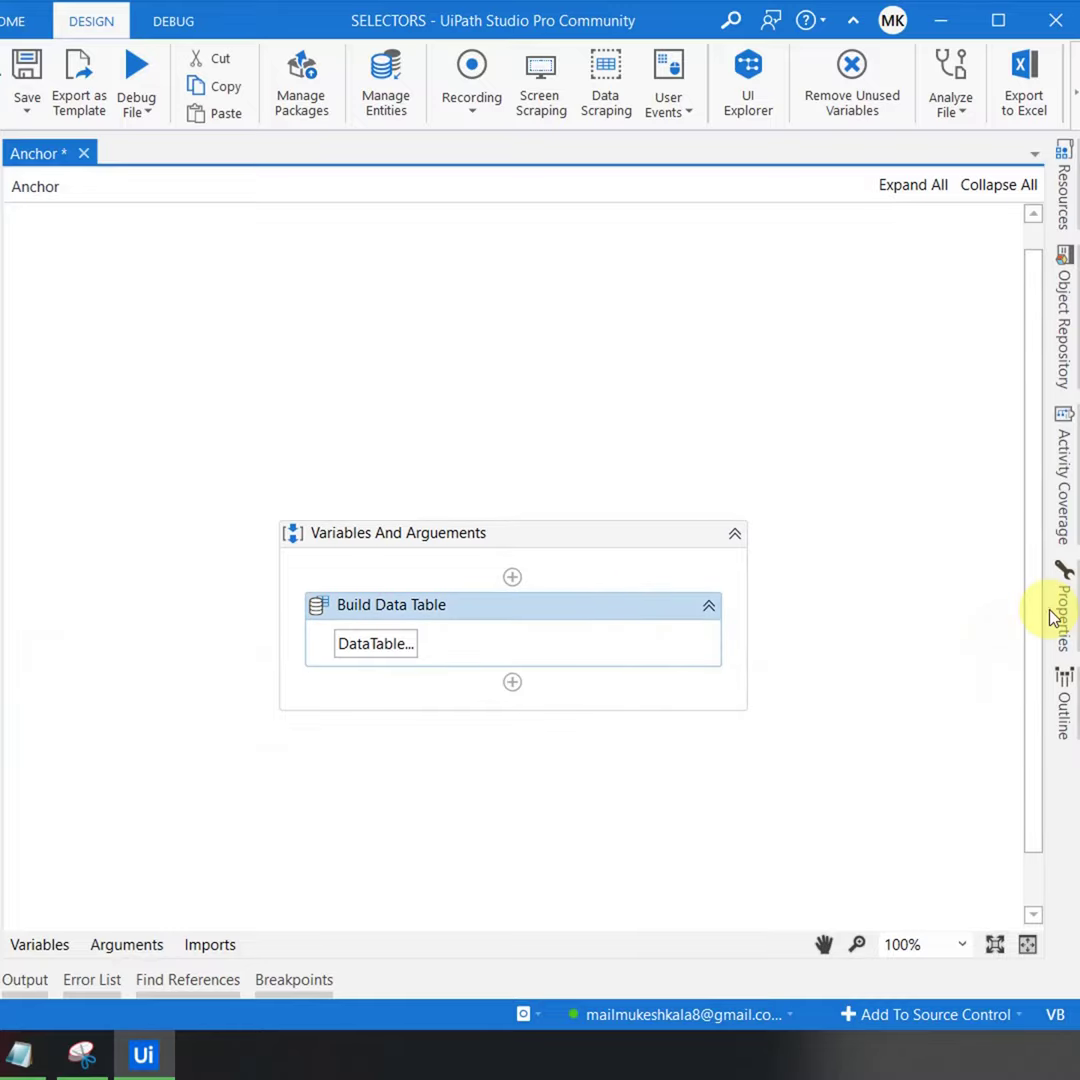
pyautogui.click(1064, 610)
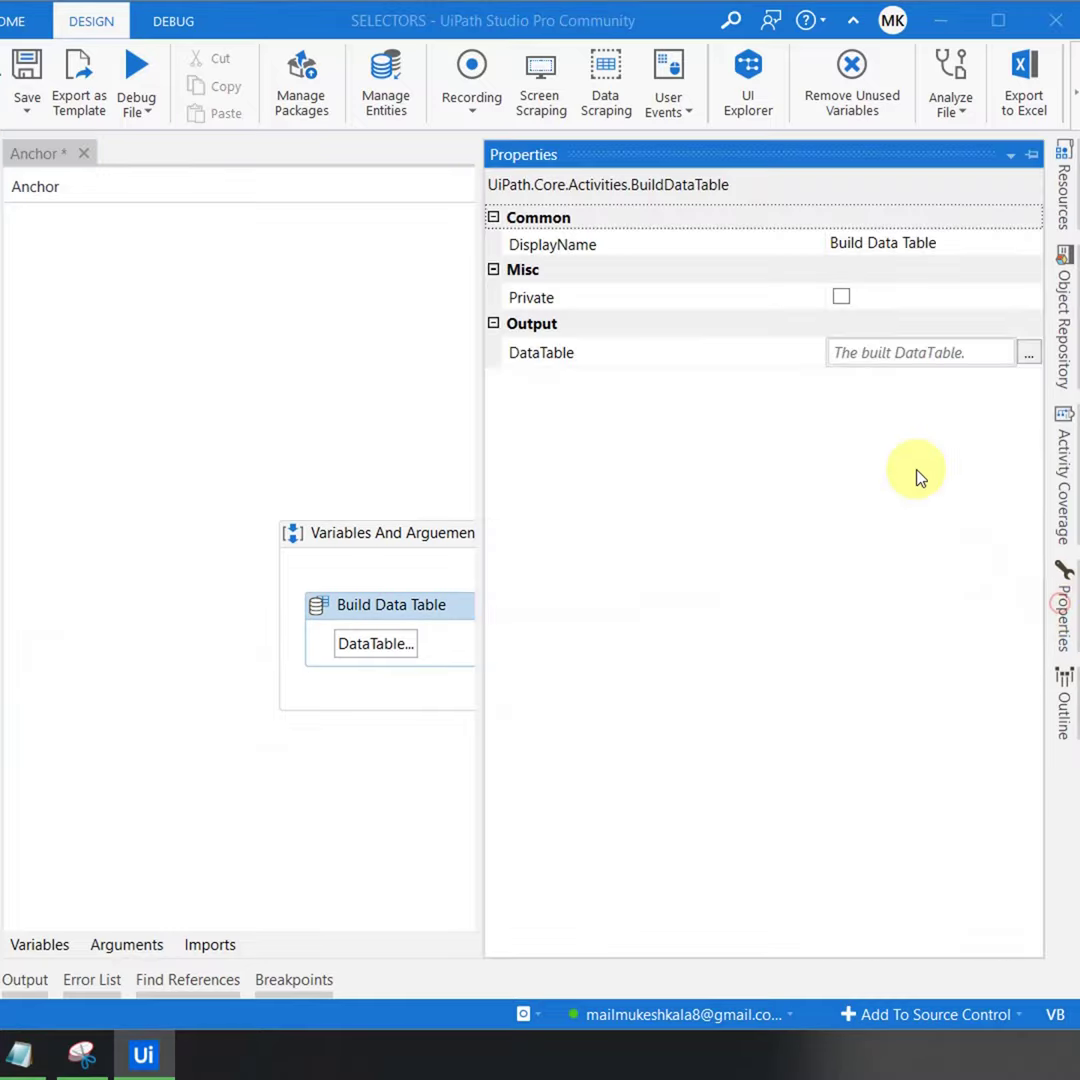
pyautogui.click(884, 352)
pyautogui.hotkey('ctrl', 'k')
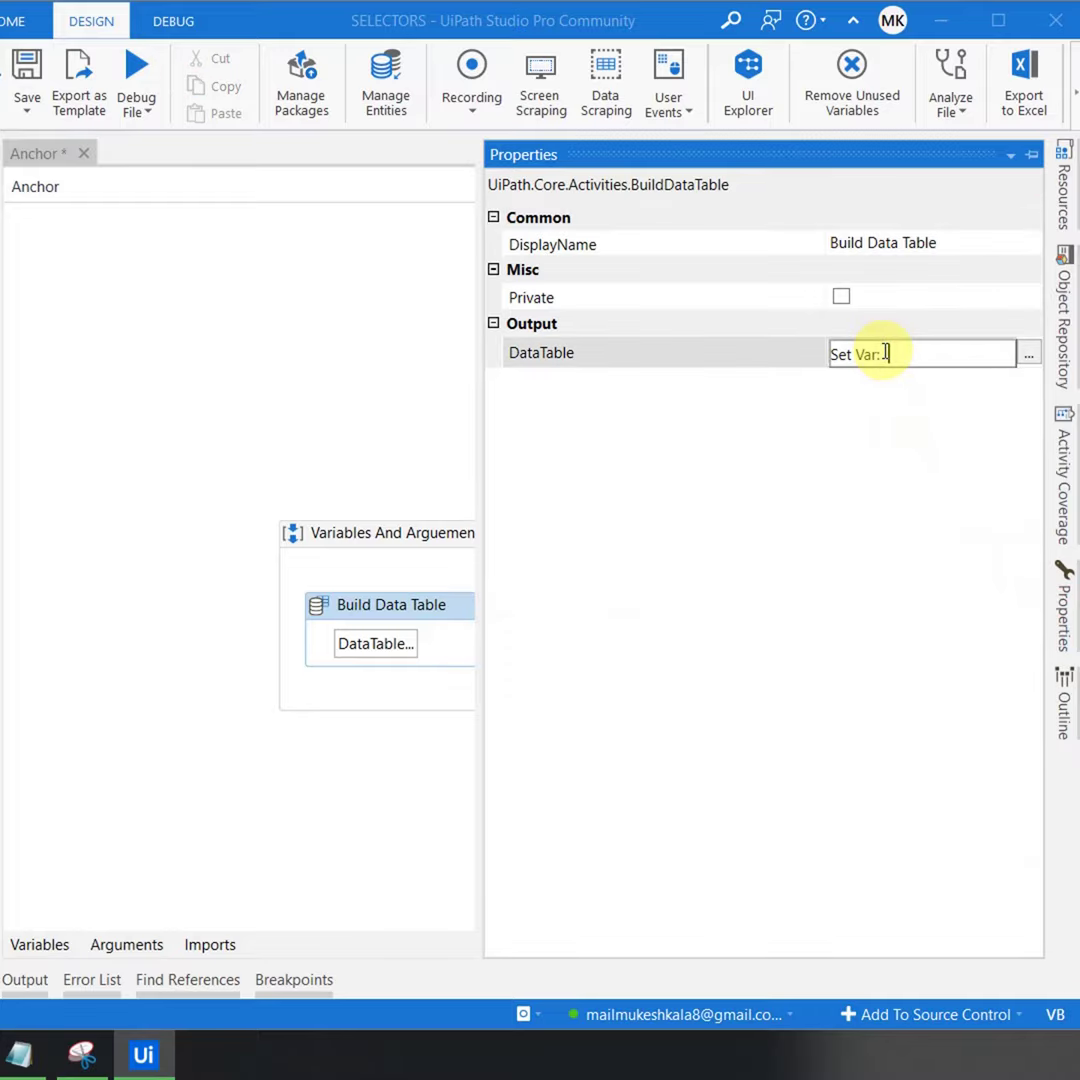
pyautogui.write('dt')
pyautogui.click(45, 945)
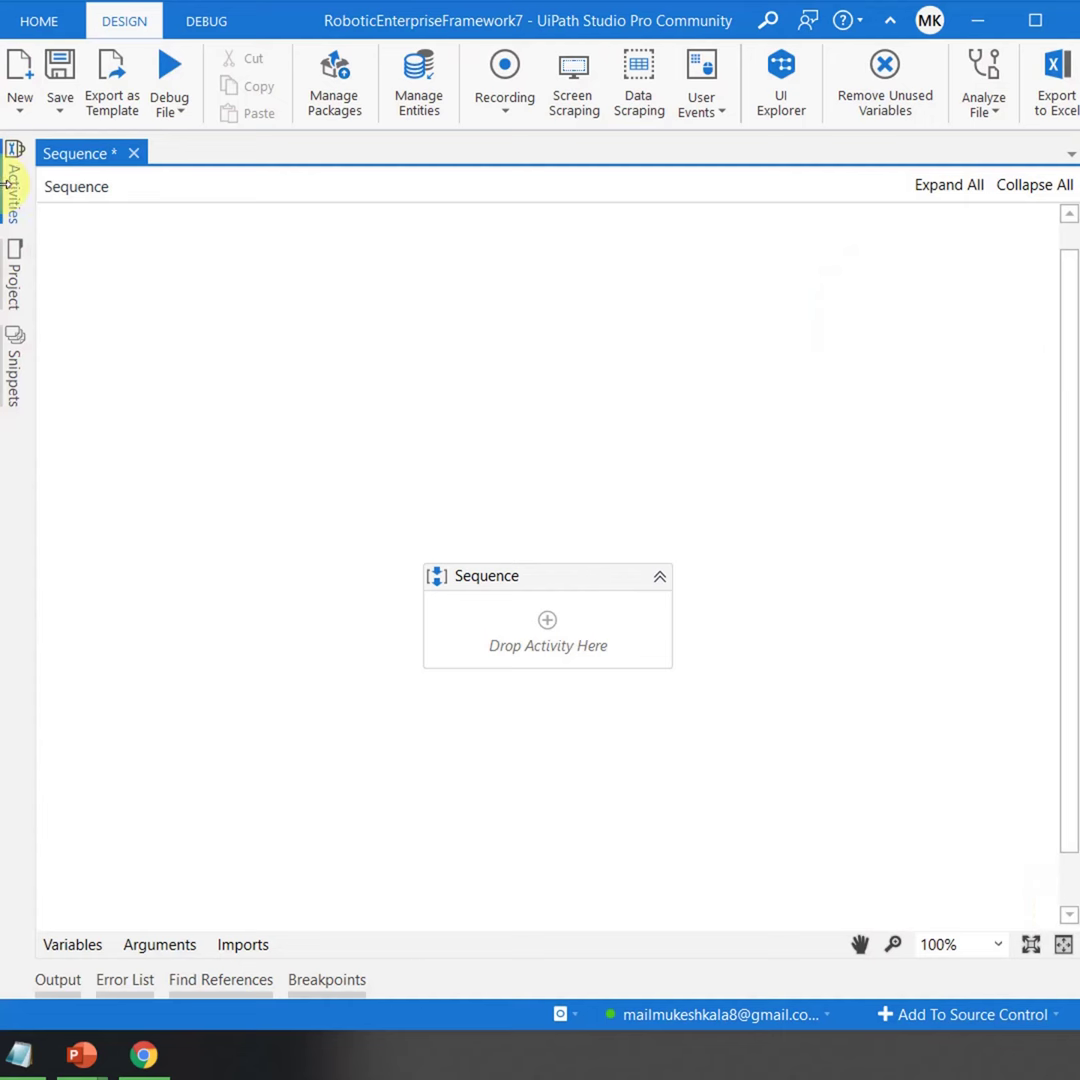
# - In the RoboticEnterpriseFramework7 sequence, add a Click activity and indicate Notepad's File menu item as its target
pyautogui.click(12, 181)
pyautogui.moveTo(136, 280); pyautogui.dragTo(548, 640)
pyautogui.click(30, 1068)
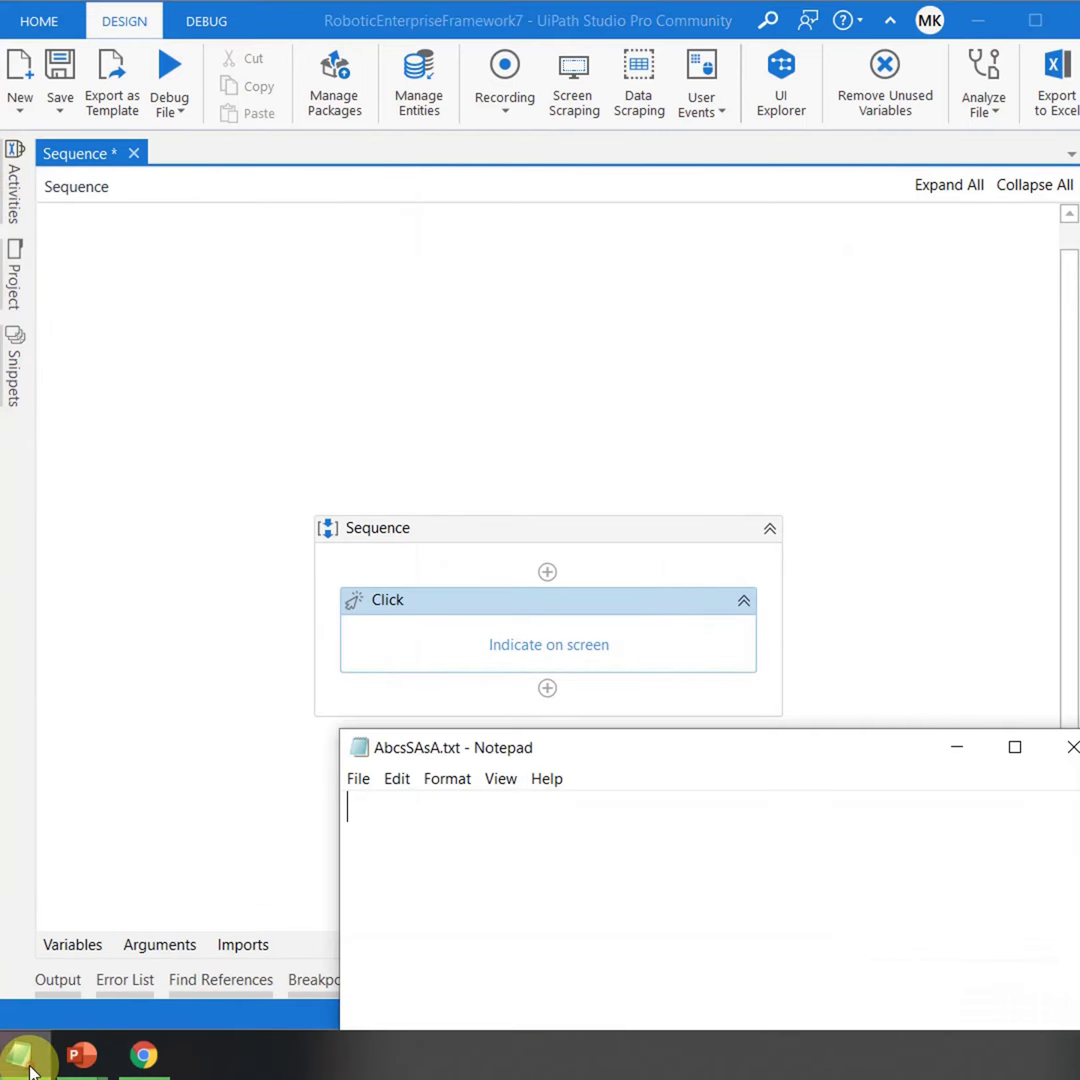
pyautogui.click(549, 648)
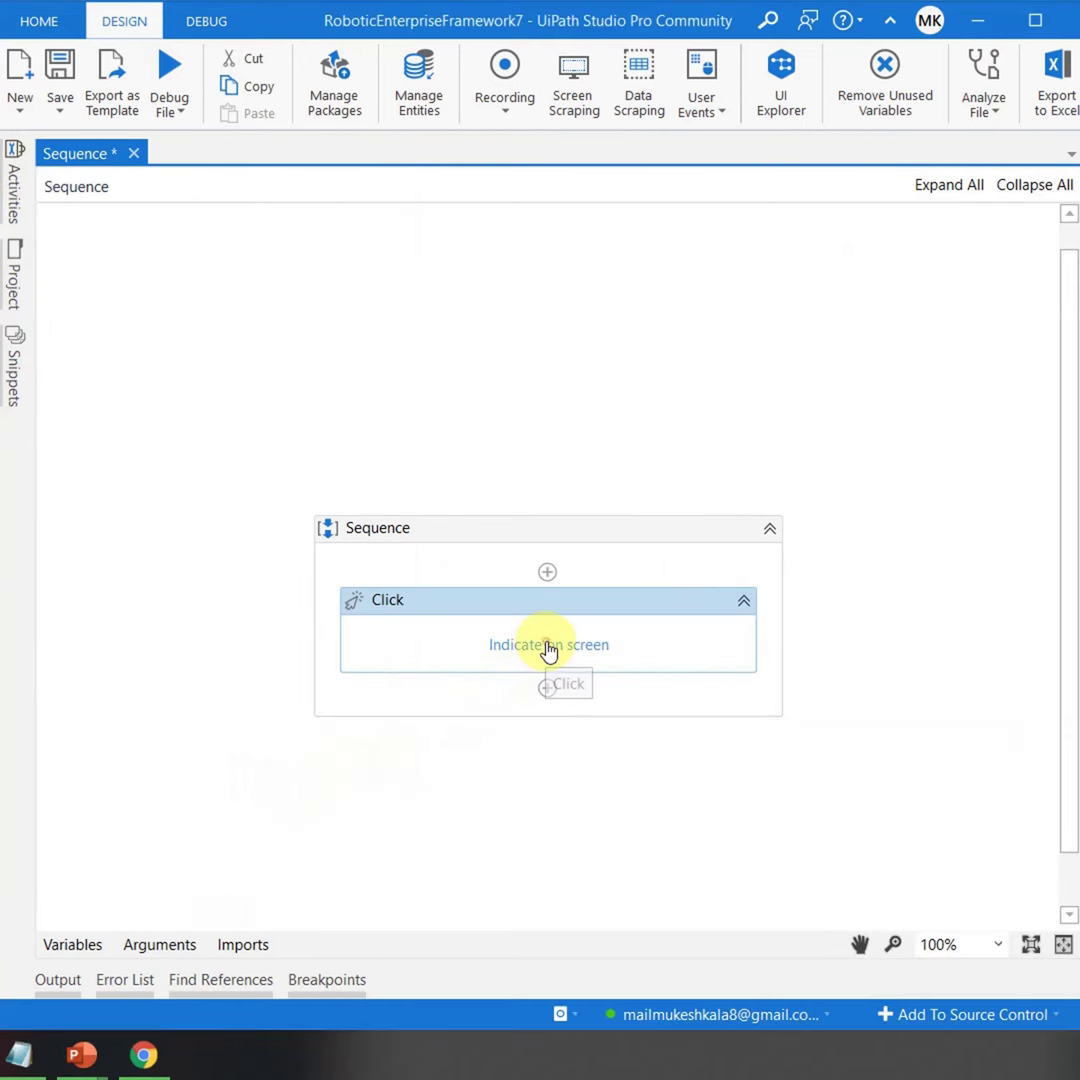
pyautogui.click(549, 648)
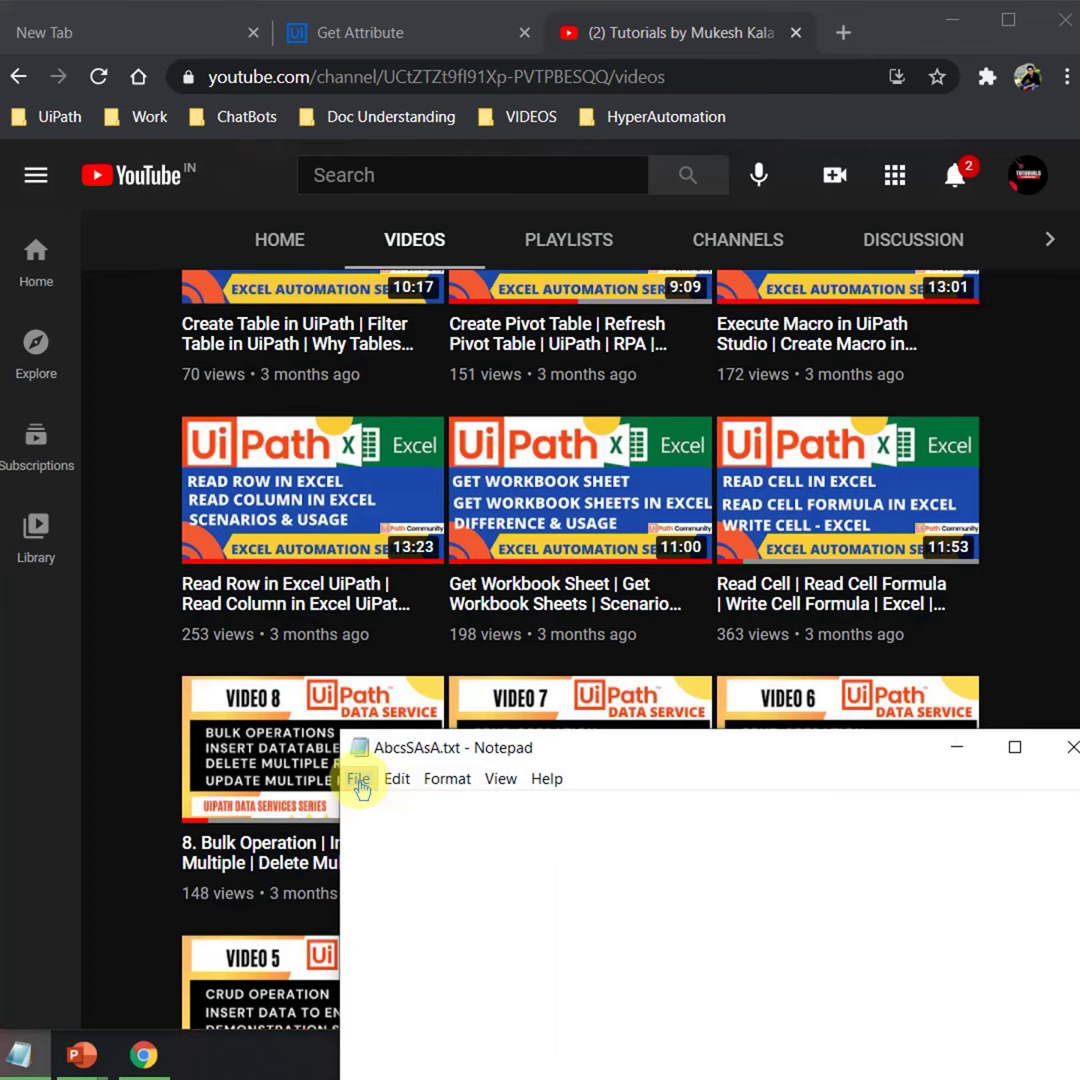
pyautogui.click(359, 782)
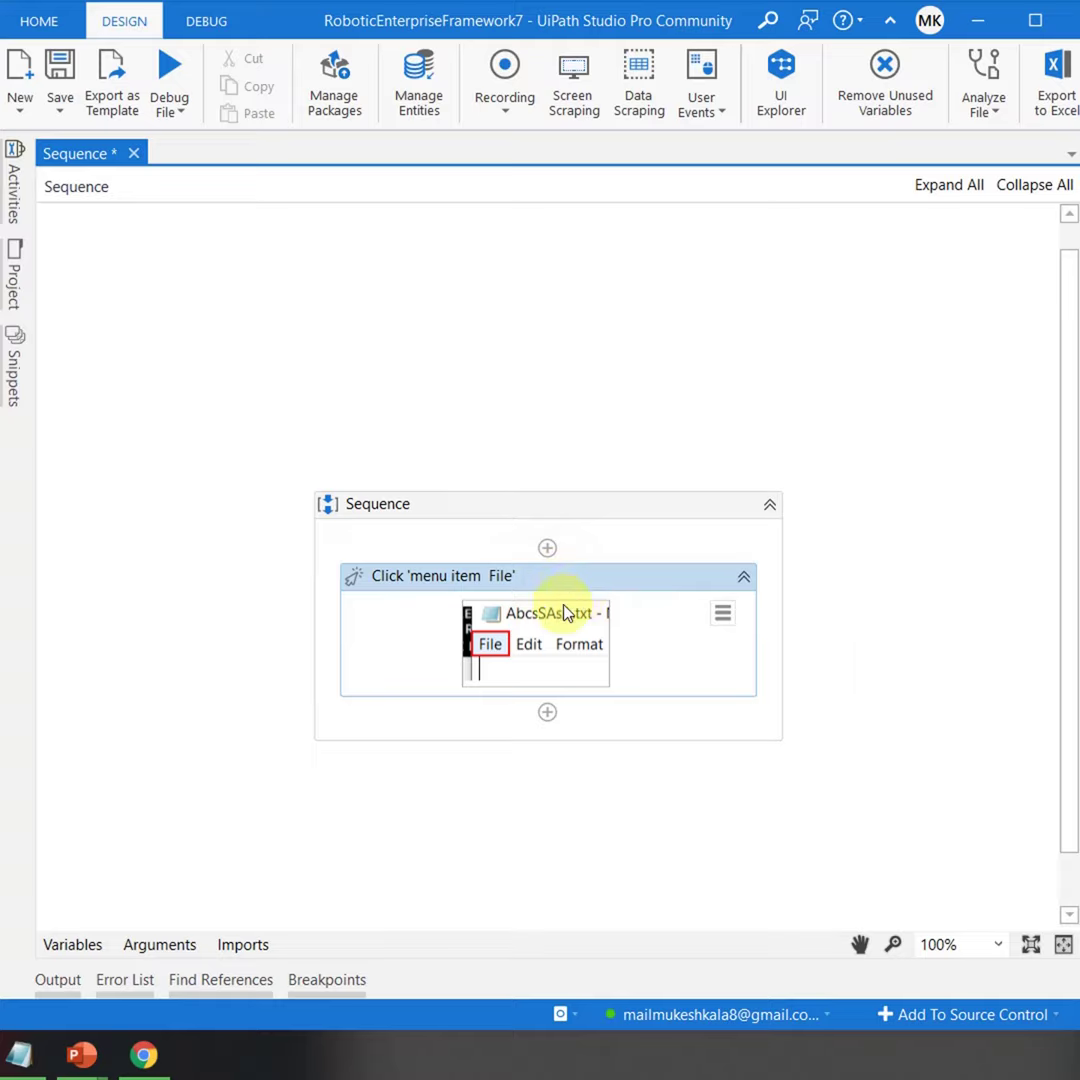
# - Insert a Delay activity with a duration of 00:00:05 before the Click activity
pyautogui.click(12, 178)
pyautogui.doubleClick(101, 222)
pyautogui.write('delay')
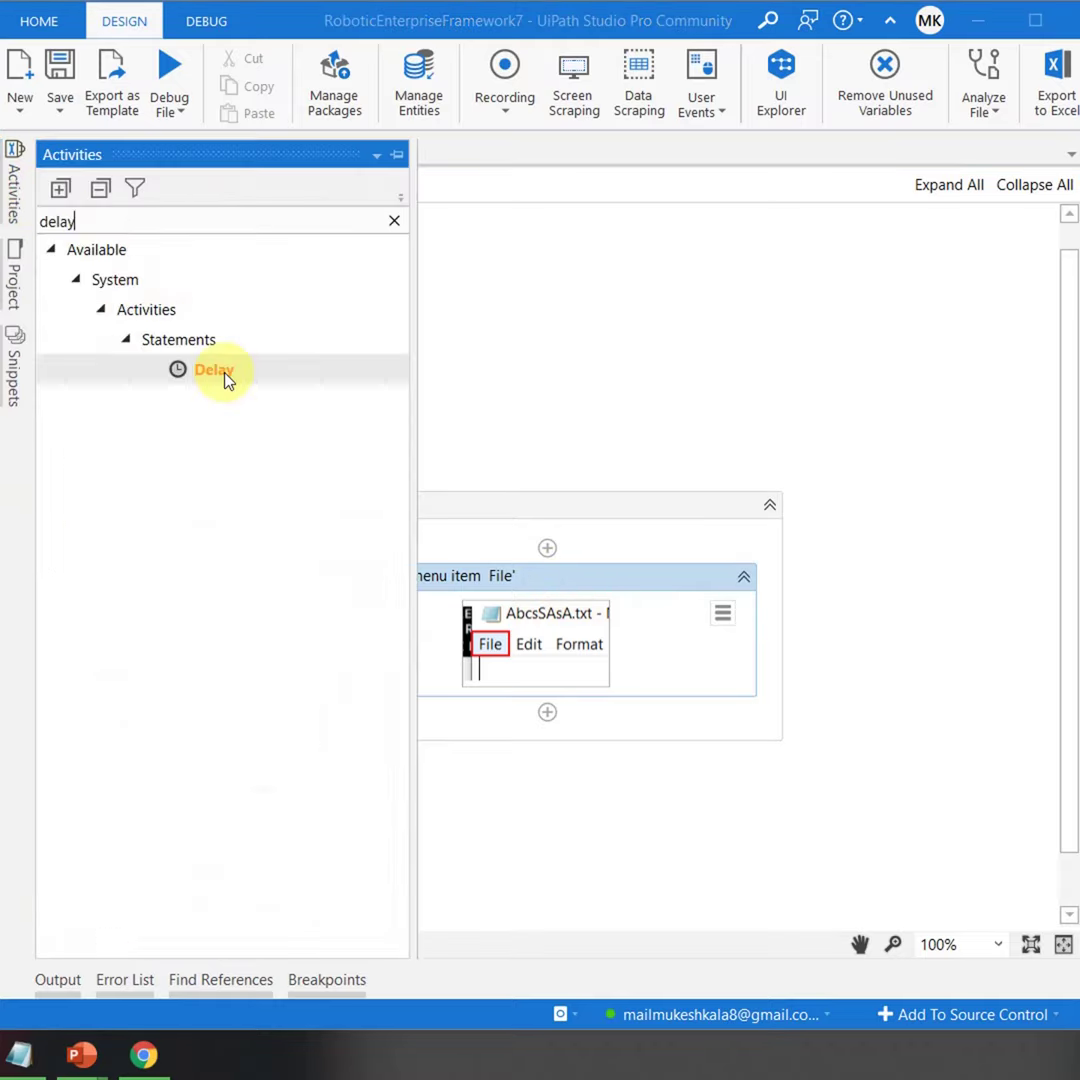
pyautogui.moveTo(214, 370); pyautogui.dragTo(590, 557)
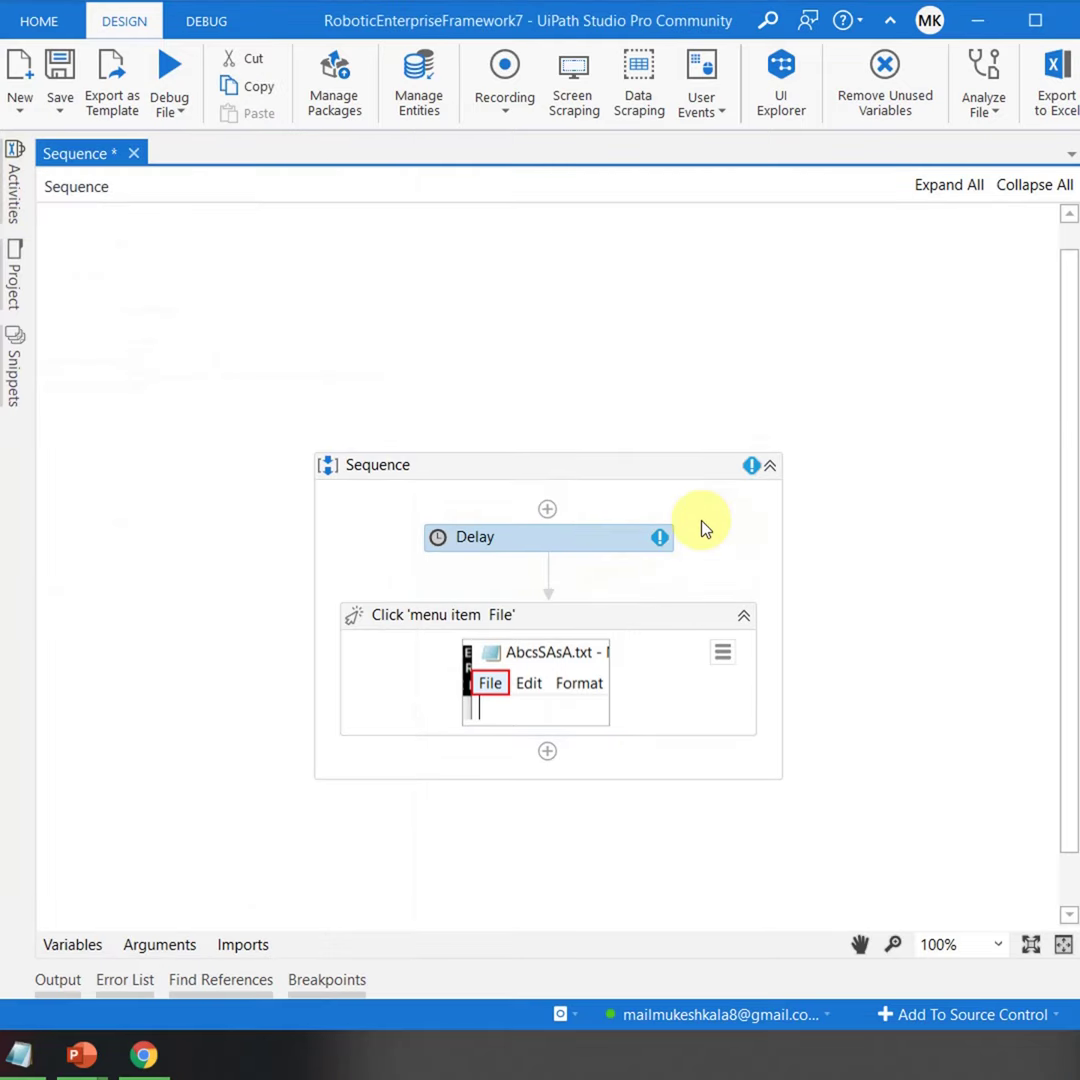
pyautogui.click(1060, 535)
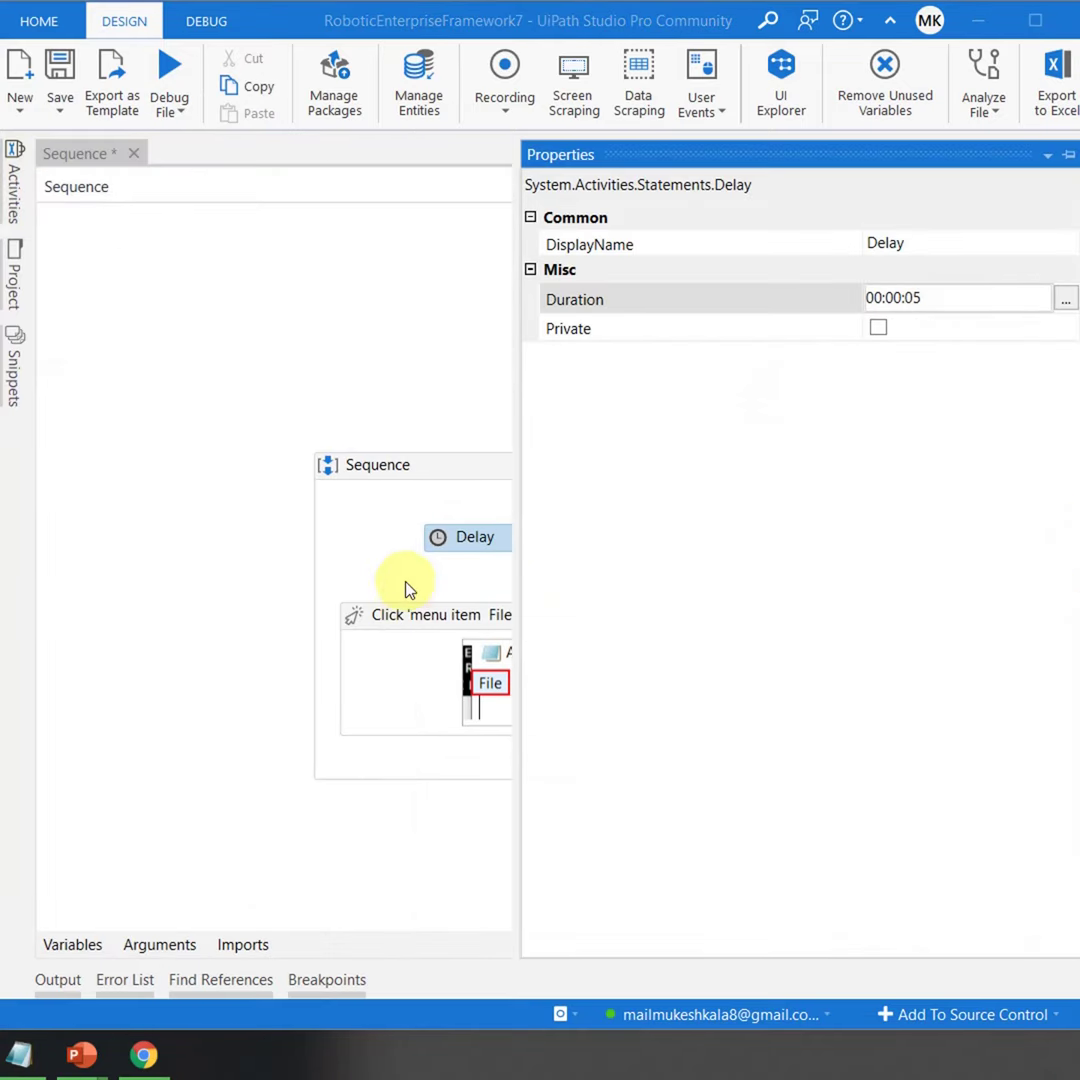
# - Delete the Delay activity from the sequence
pyautogui.click(394, 548)
pyautogui.click(620, 541)
pyautogui.press('Delete')
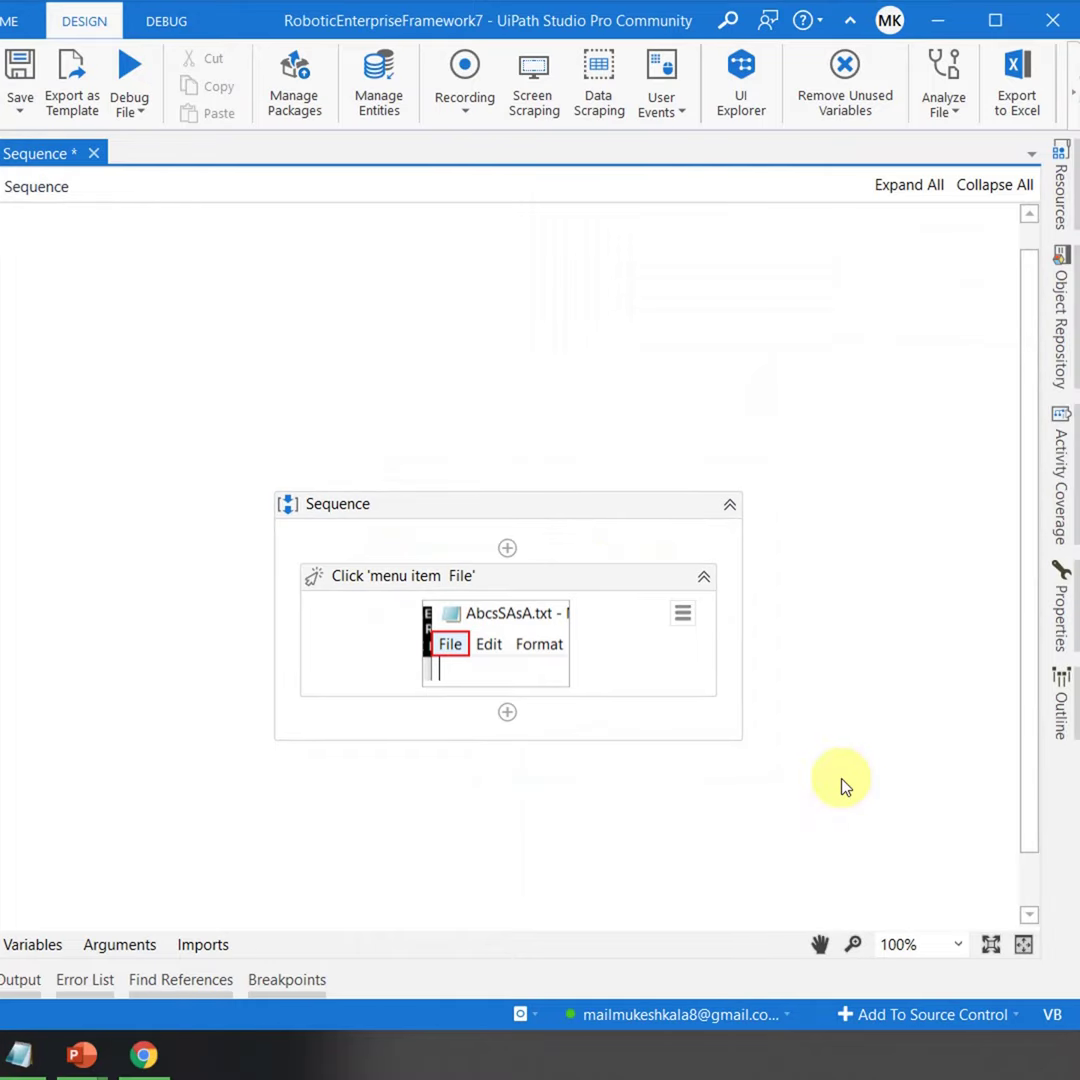
# - Set the Click activity's DelayBefore to 5000 and its DelayAfter to 6000 milliseconds
pyautogui.click(583, 576)
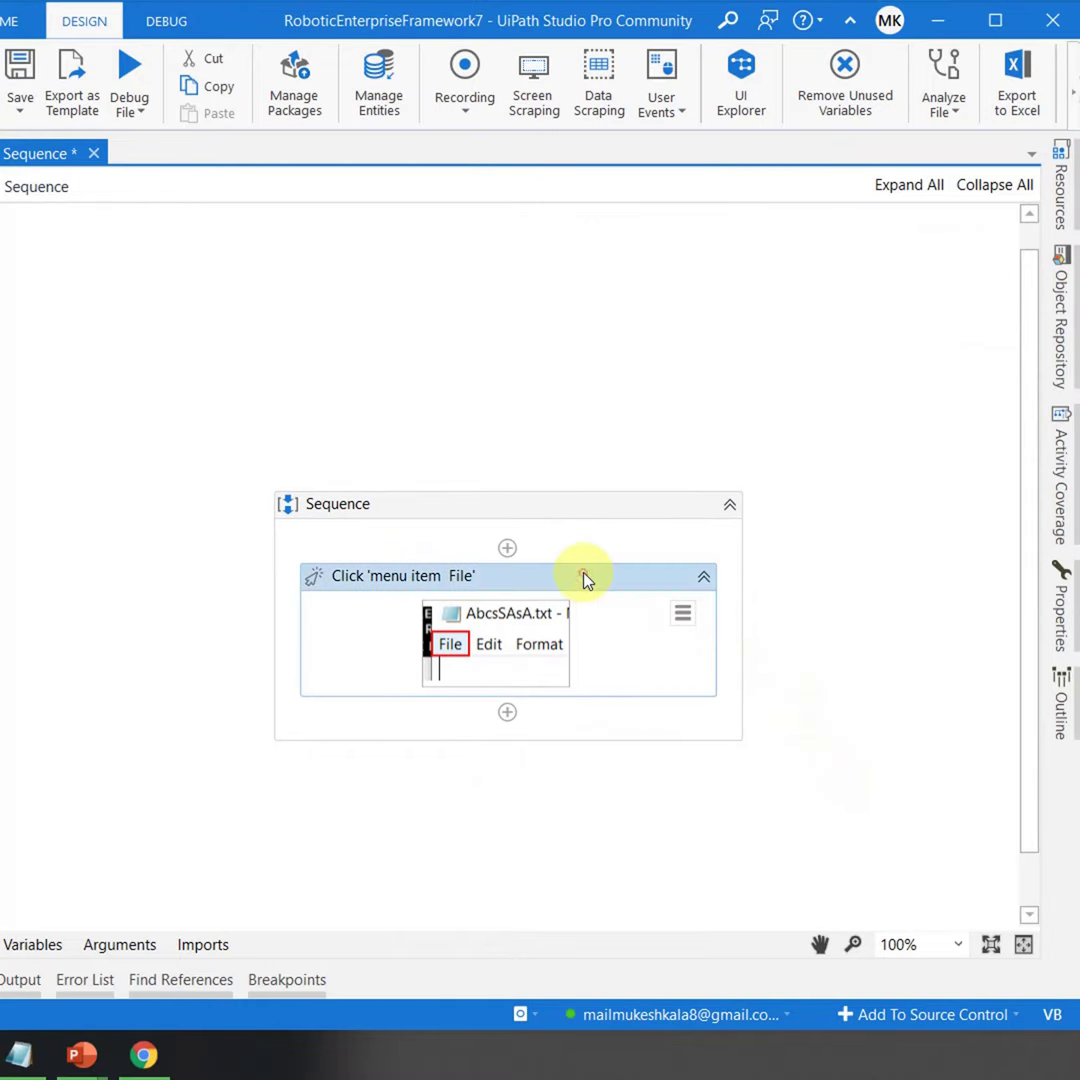
pyautogui.click(1060, 625)
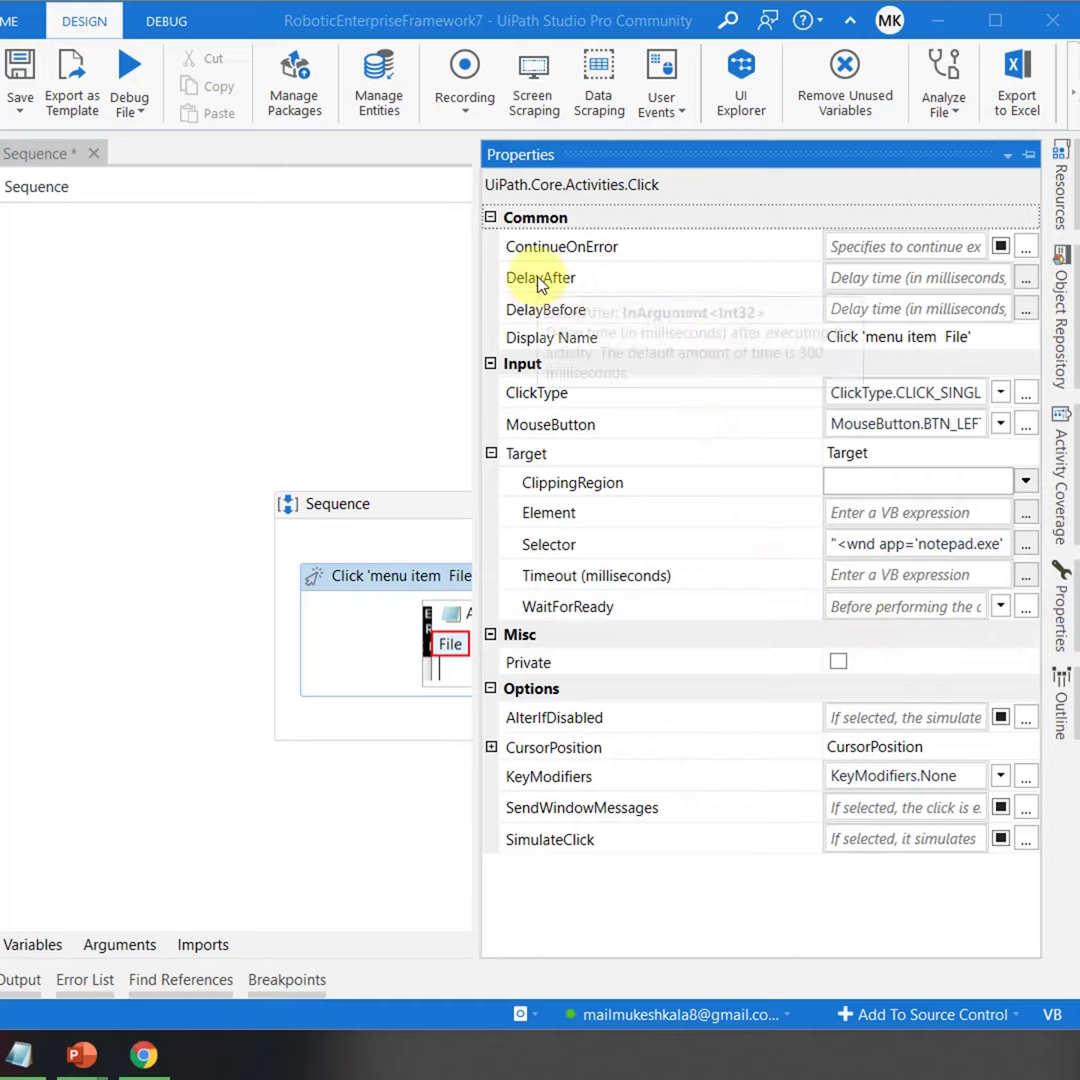
pyautogui.moveTo(540, 313)
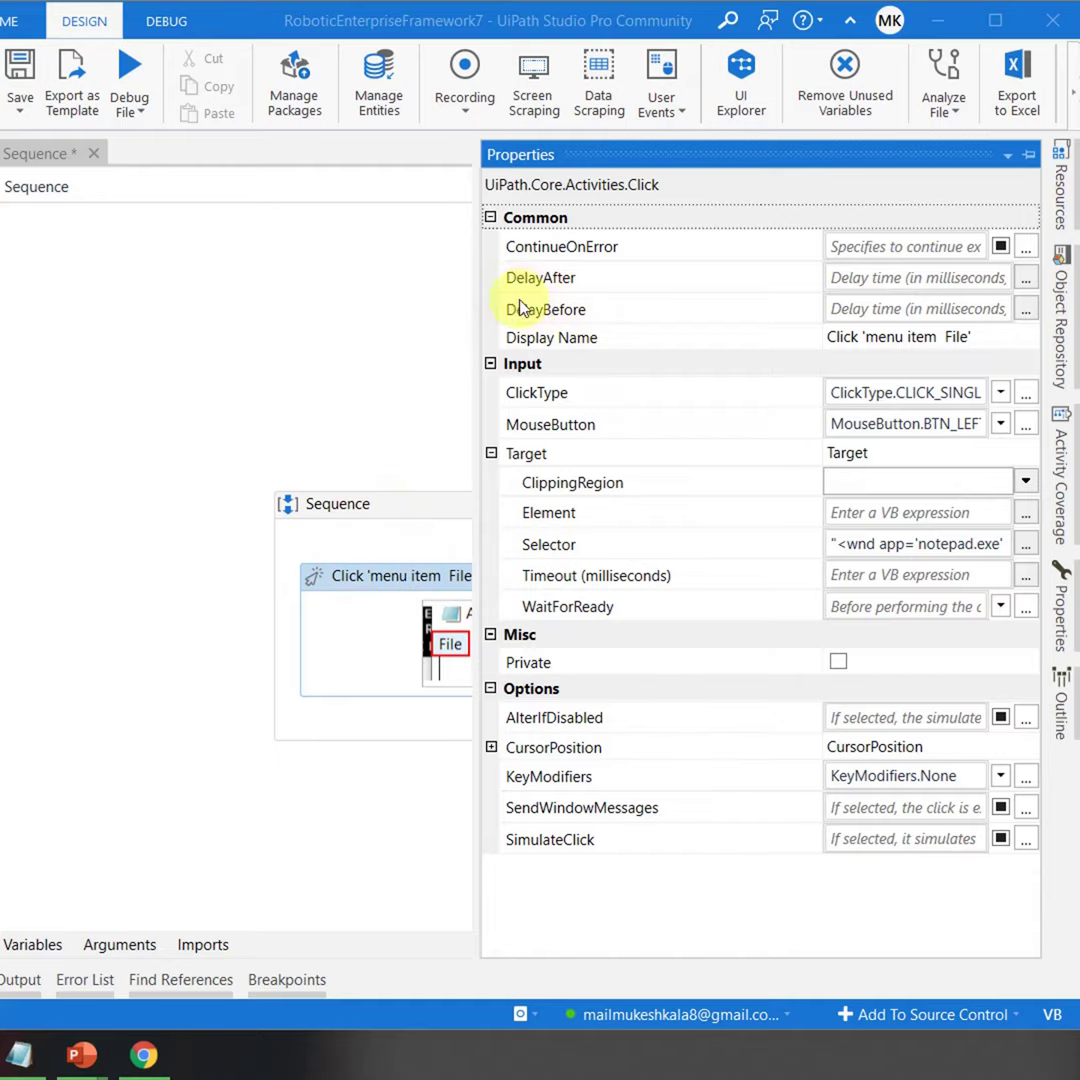
pyautogui.click(845, 316)
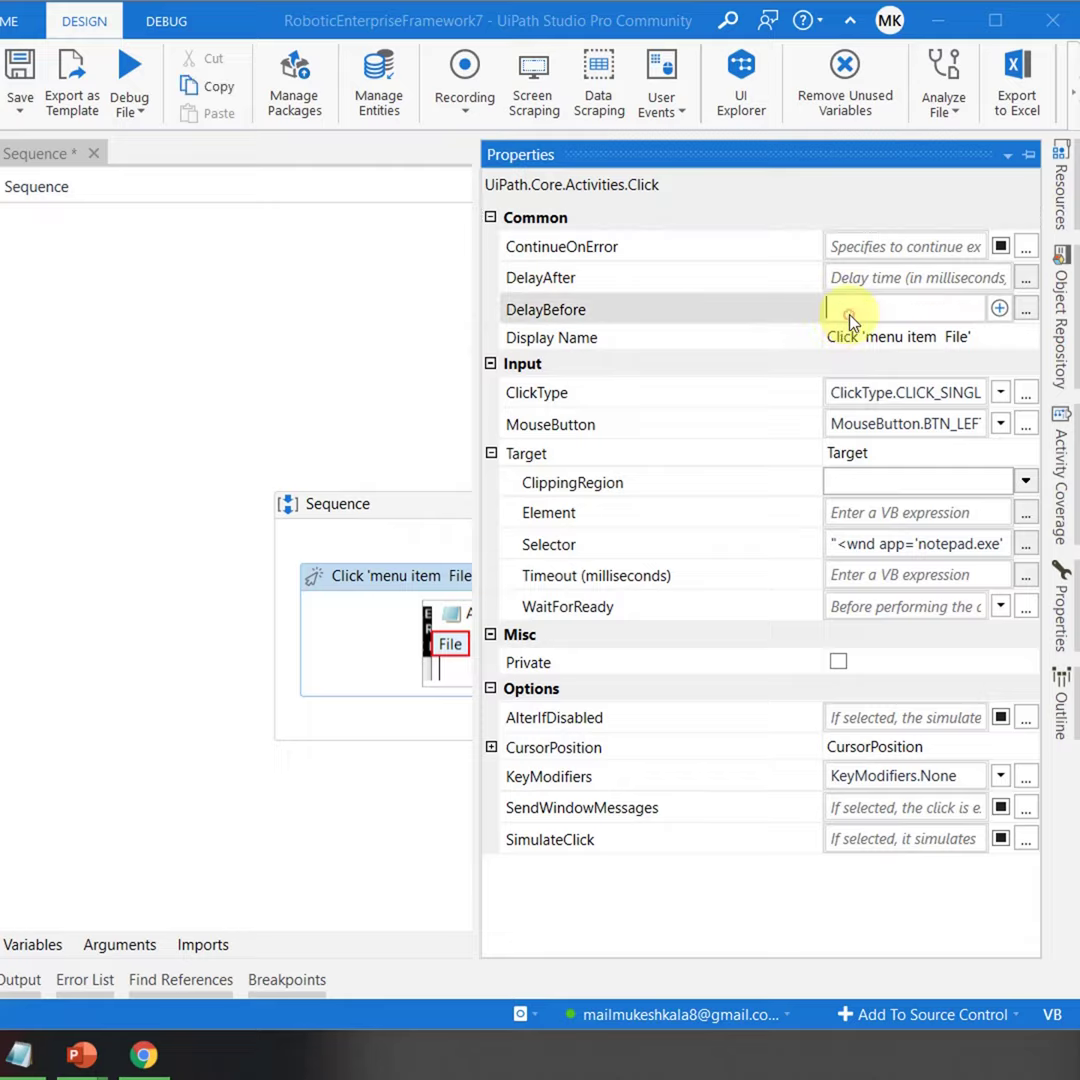
pyautogui.write('5000')
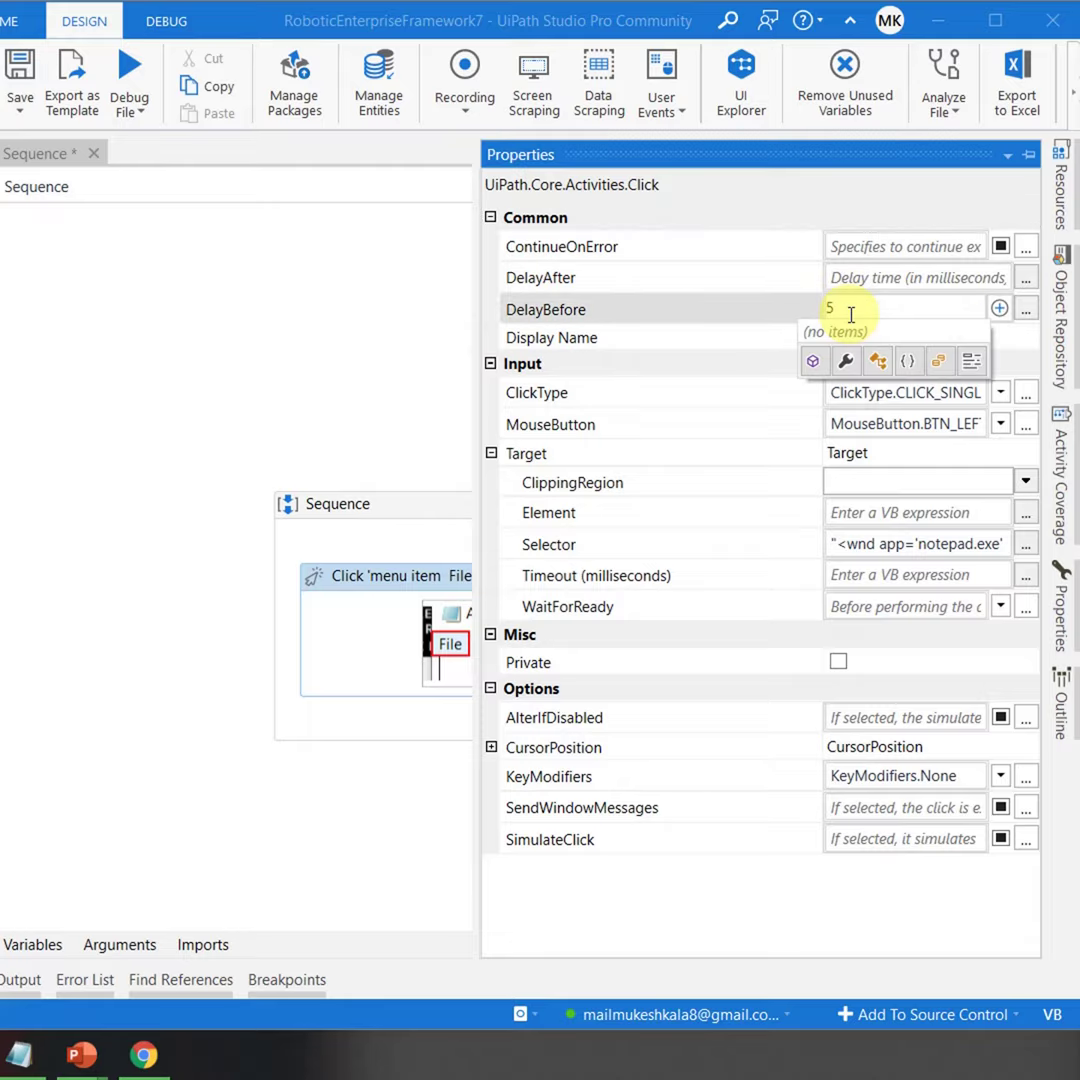
pyautogui.click(851, 278)
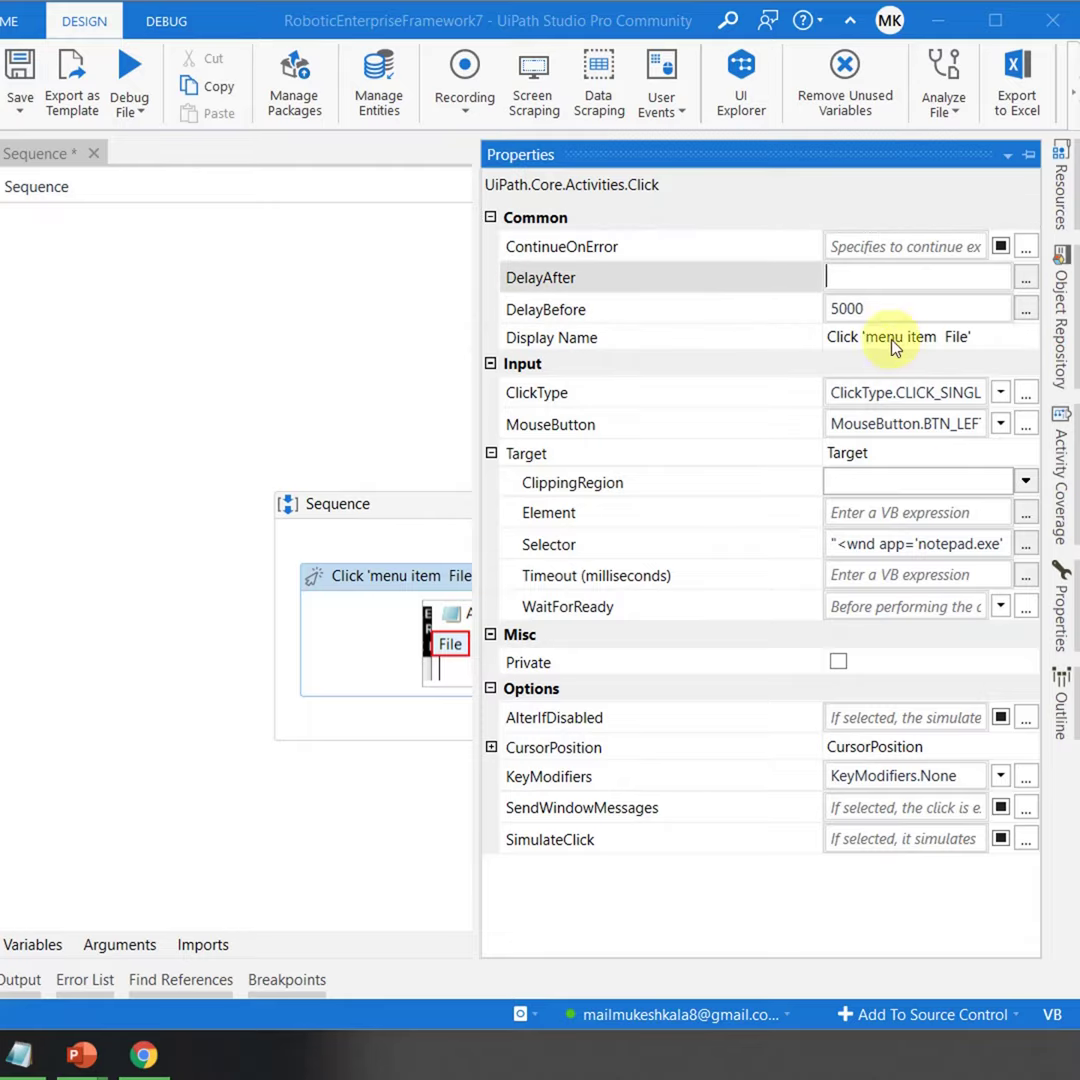
pyautogui.write('6')
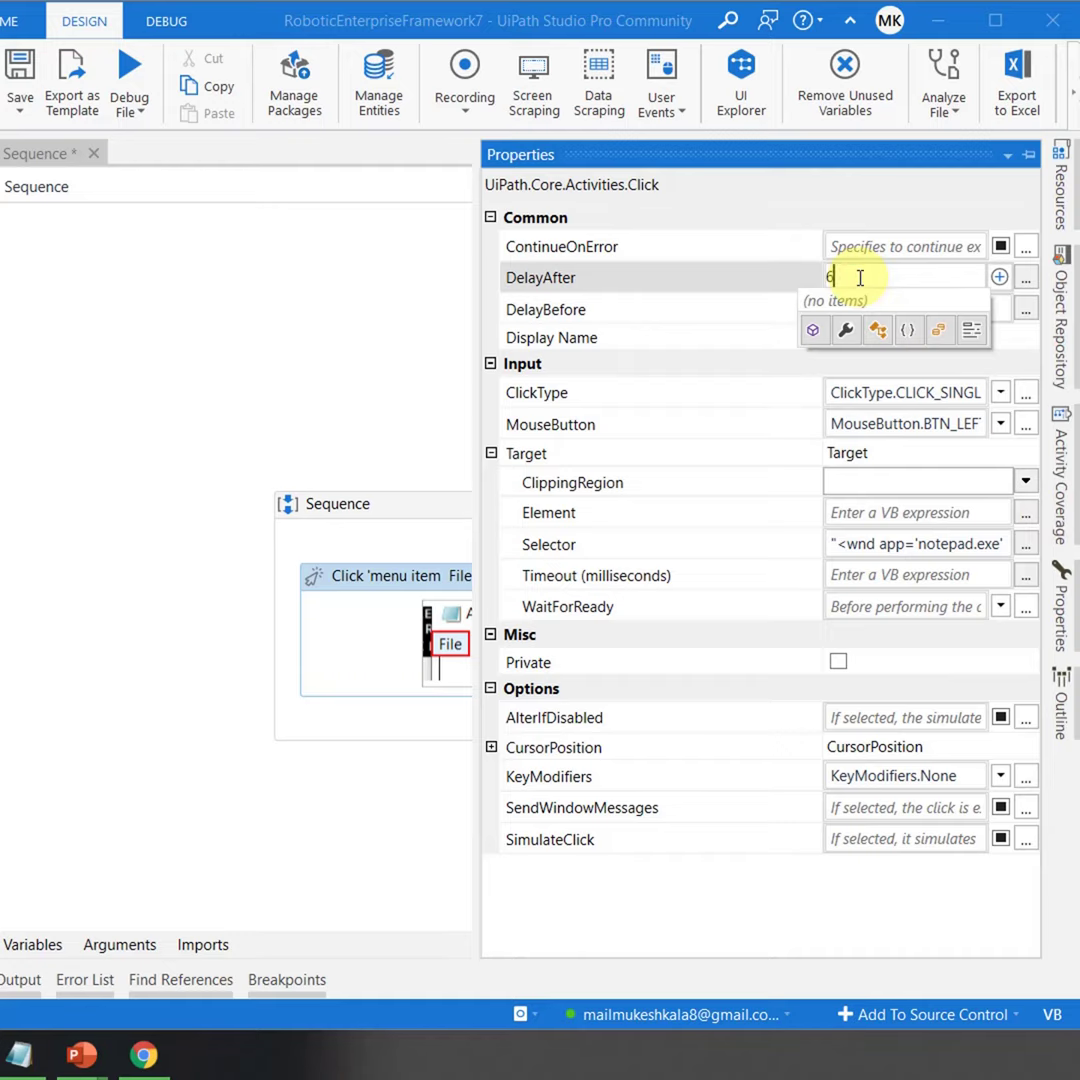
pyautogui.write('000')
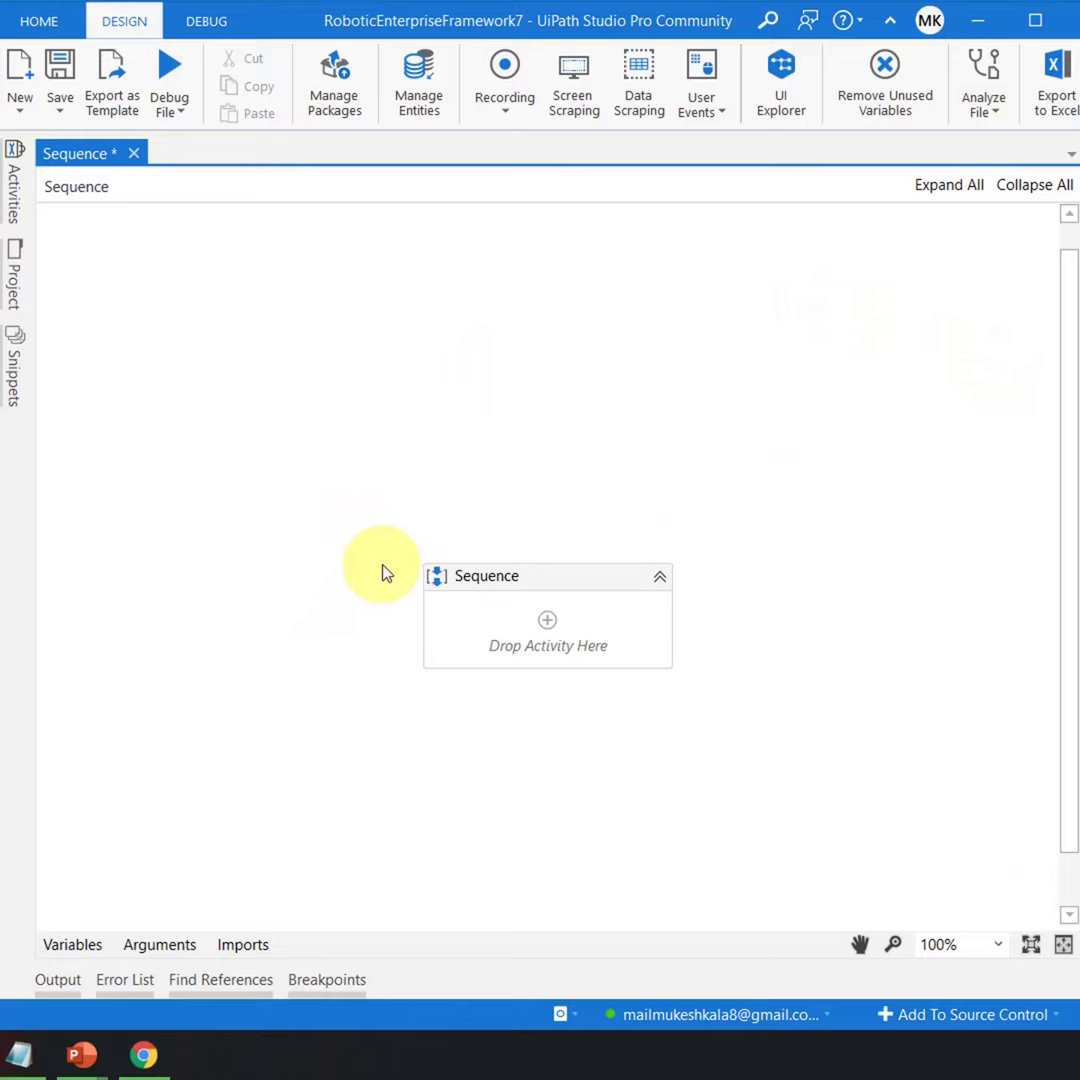
# - Add a Get Attribute activity to the empty sequence and review its online help page
pyautogui.click(8, 198)
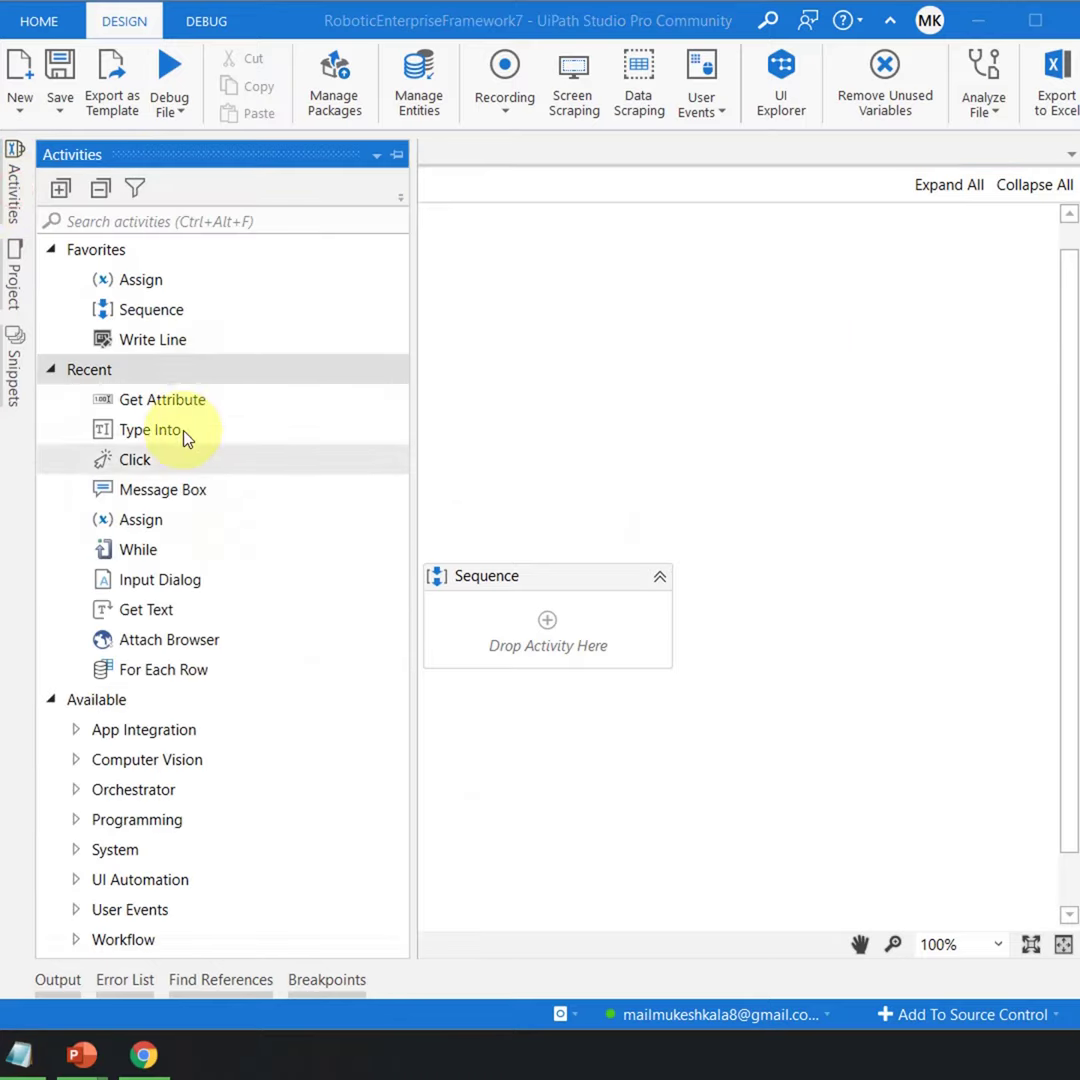
pyautogui.moveTo(159, 402); pyautogui.dragTo(558, 627)
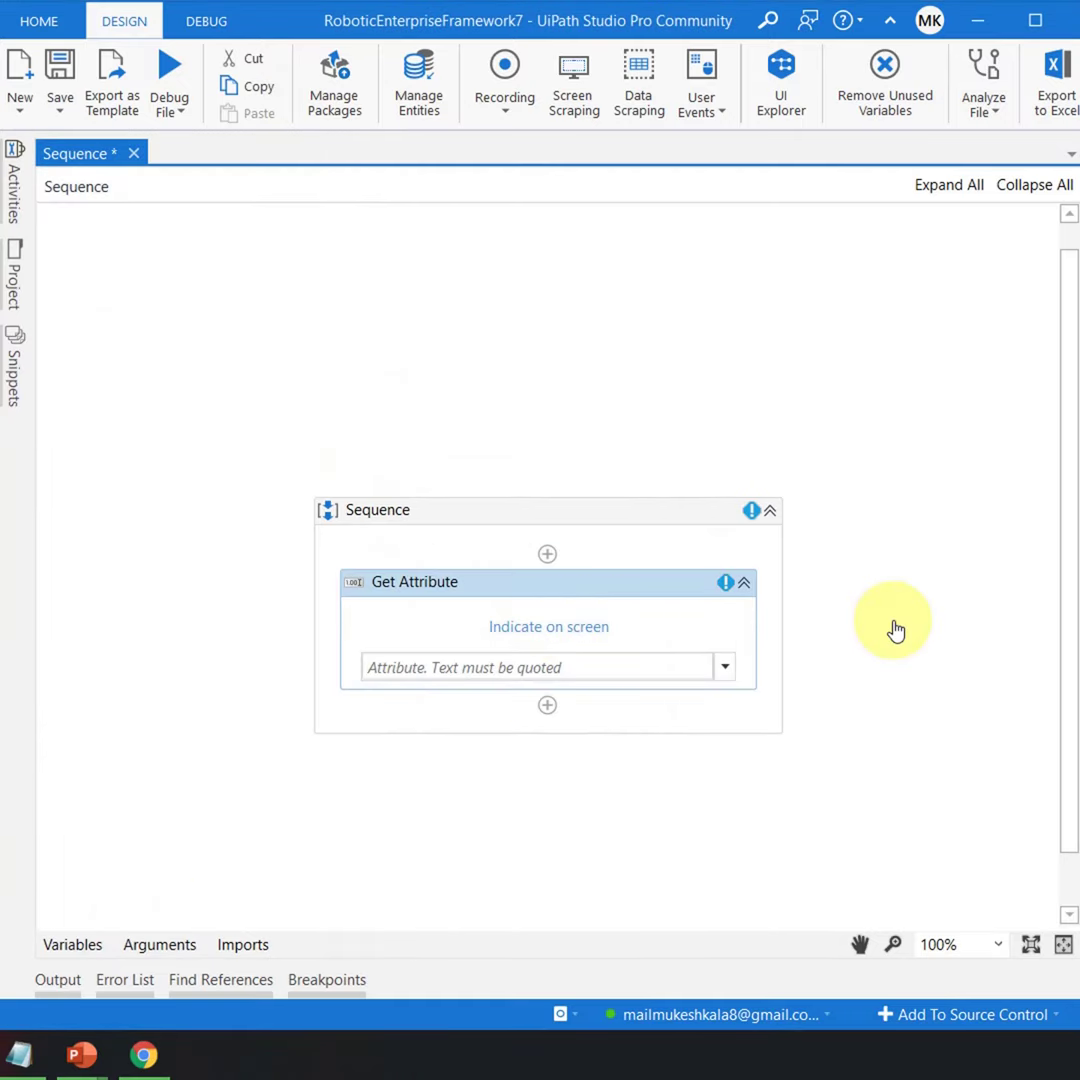
pyautogui.rightClick(600, 582)
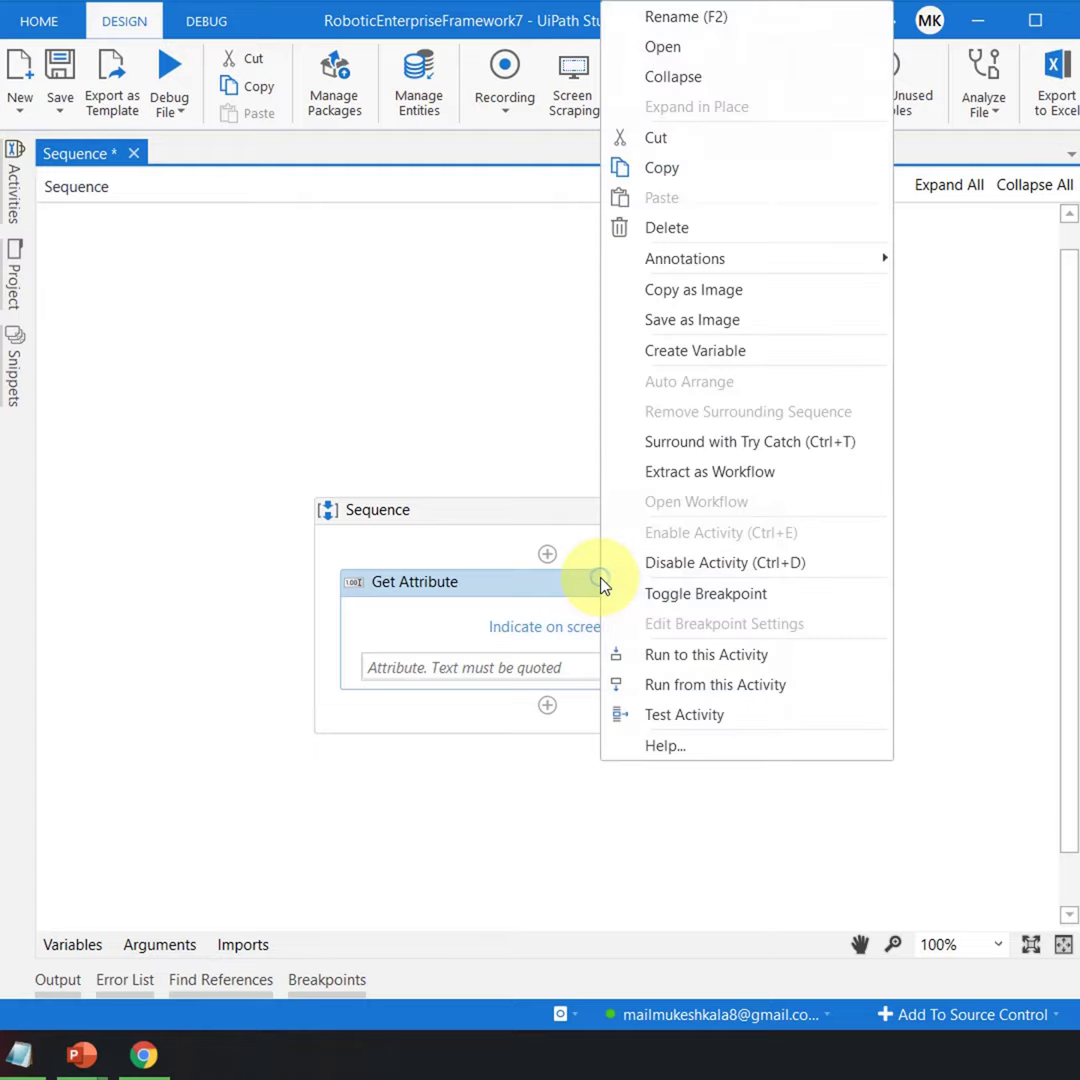
pyautogui.click(646, 748)
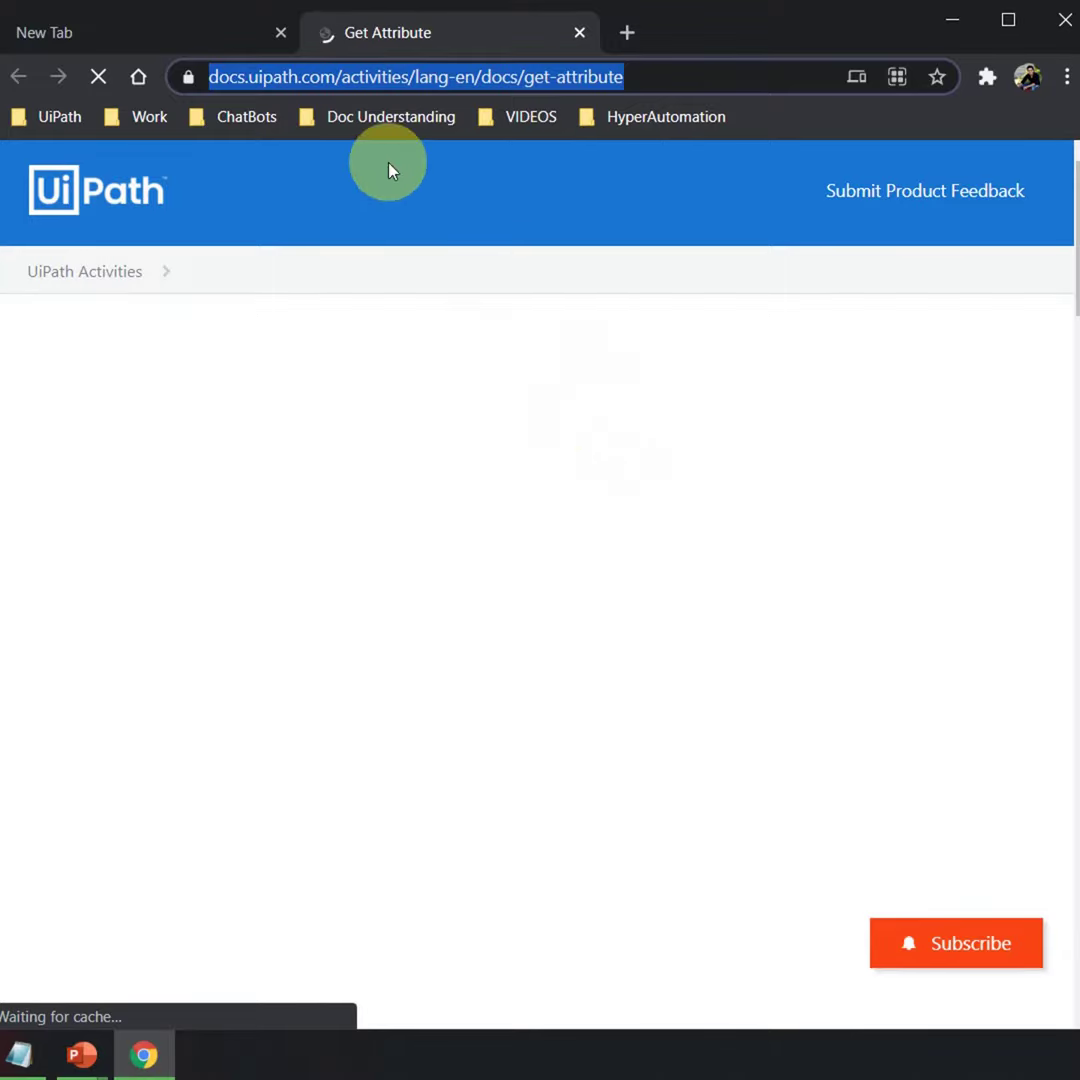
pyautogui.scroll(-8, 668, 555)
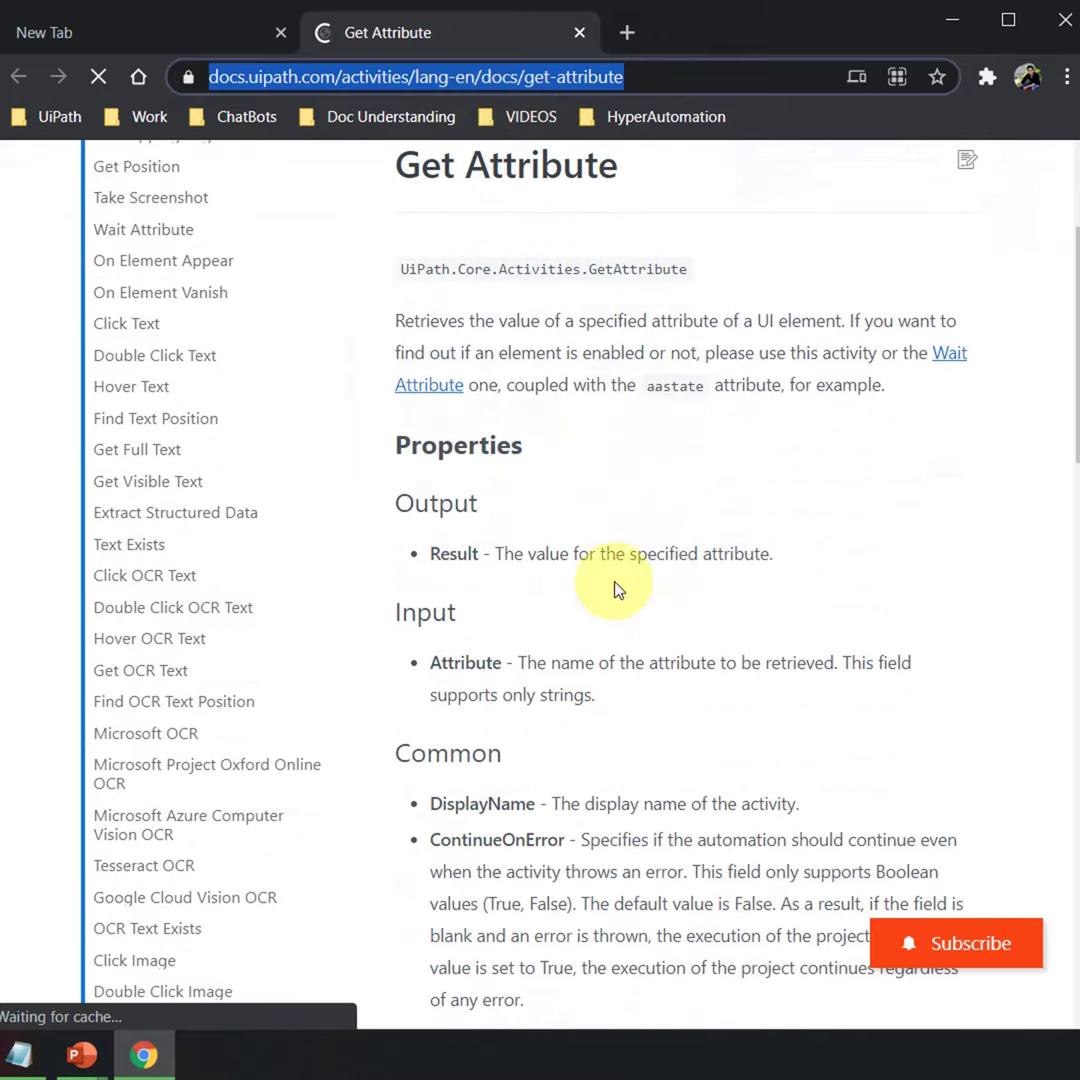
pyautogui.scroll(8, 645, 680)
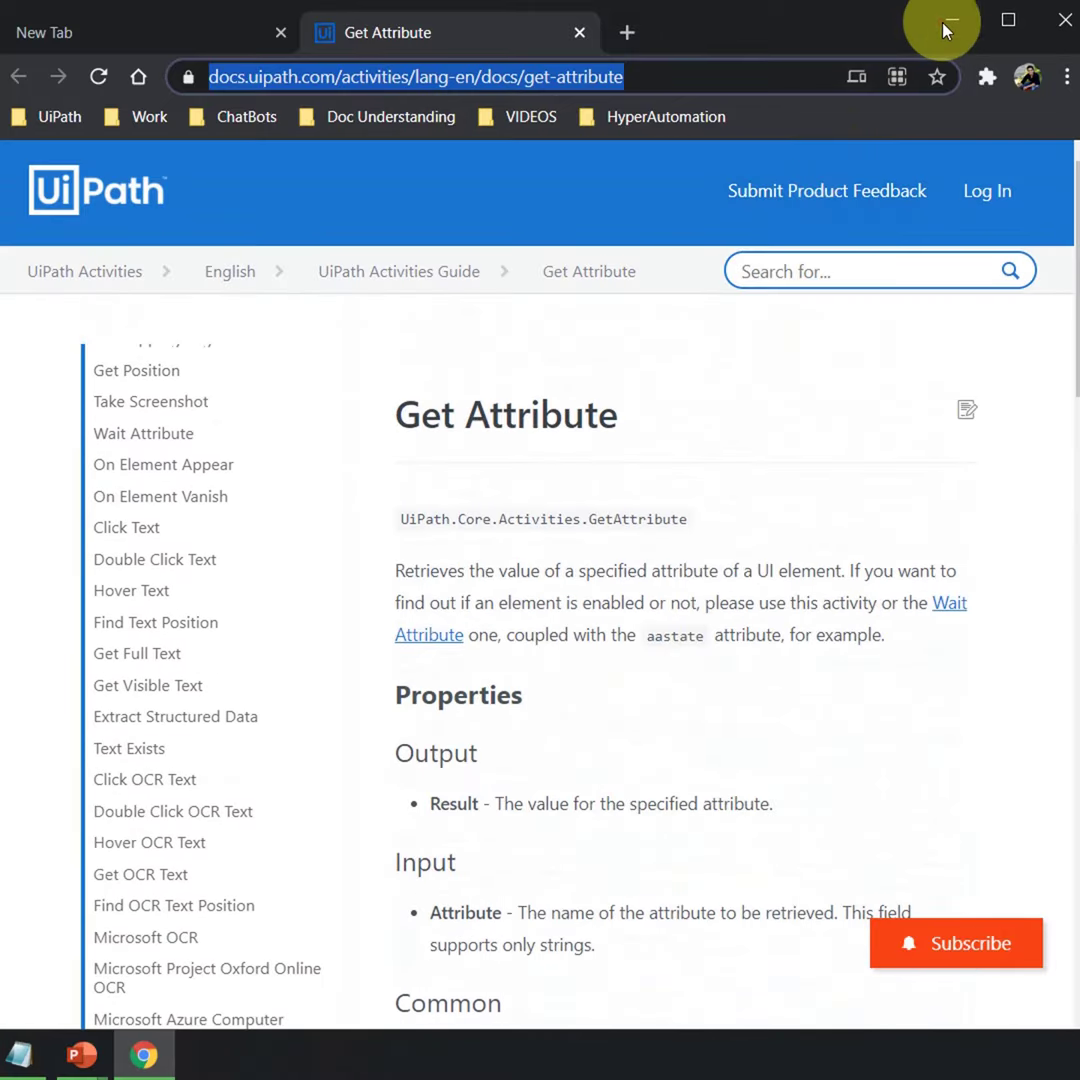
pyautogui.click(950, 20)
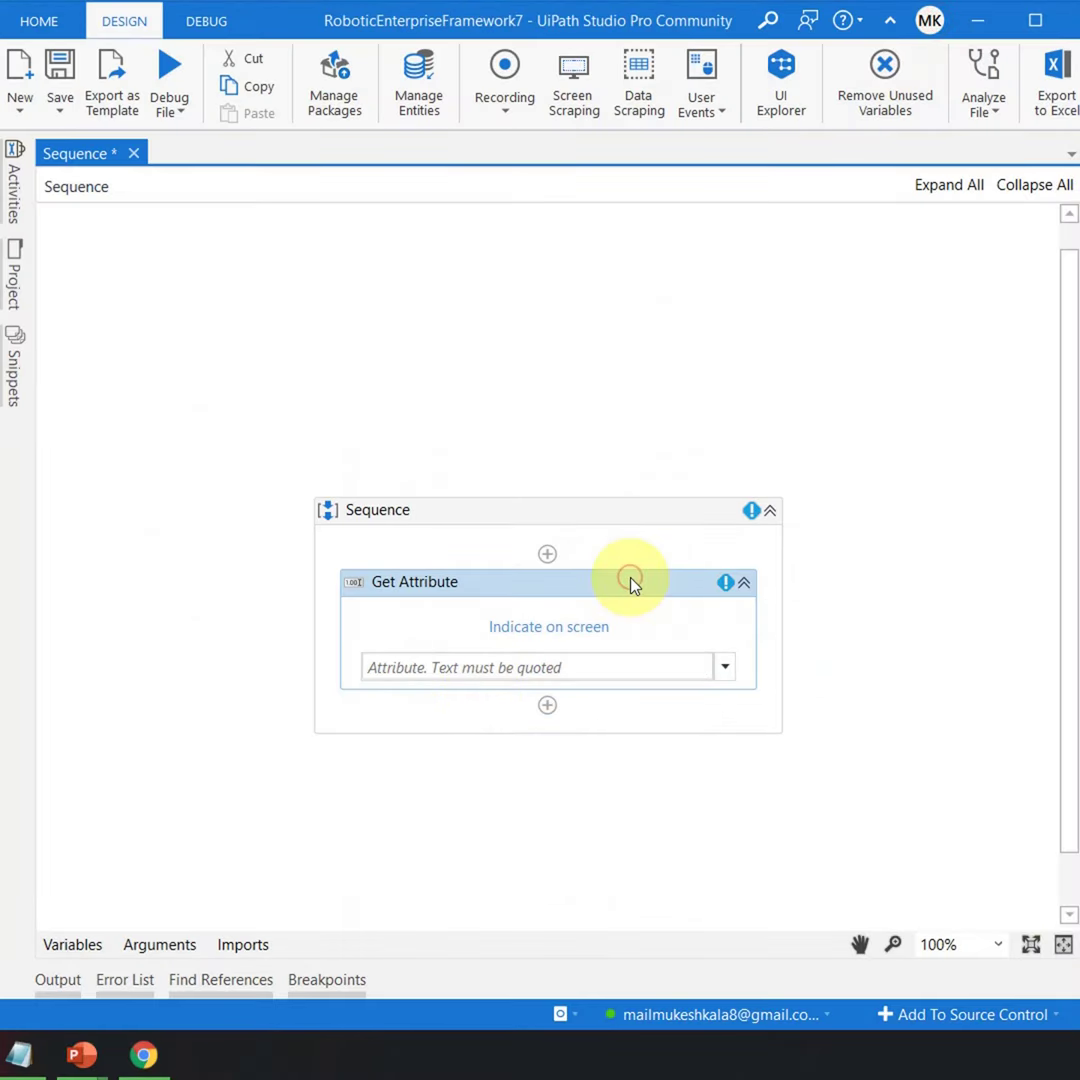
# - Delete the Get Attribute activity and open the online help for the Sequence activity
pyautogui.press('Delete')
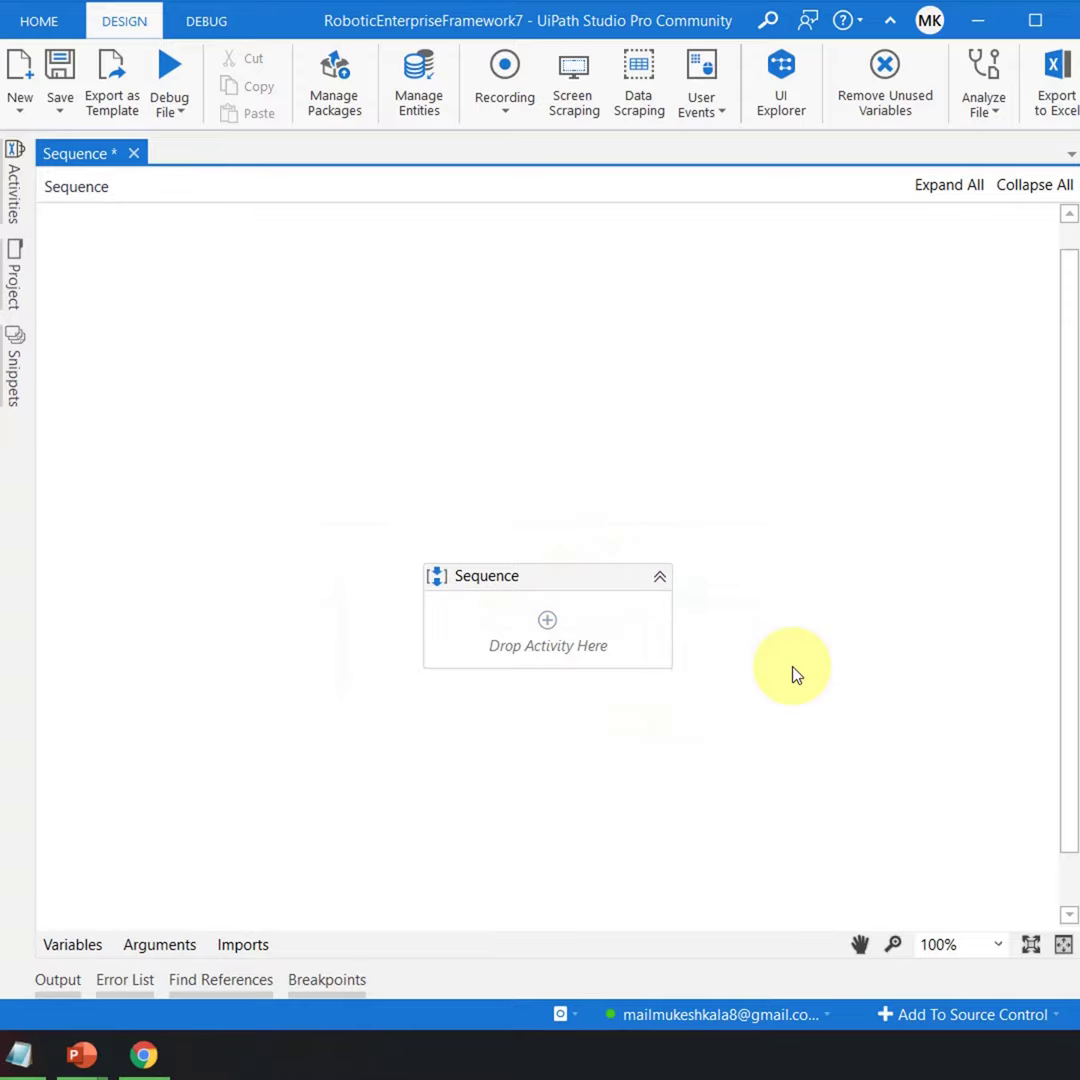
pyautogui.click(560, 583)
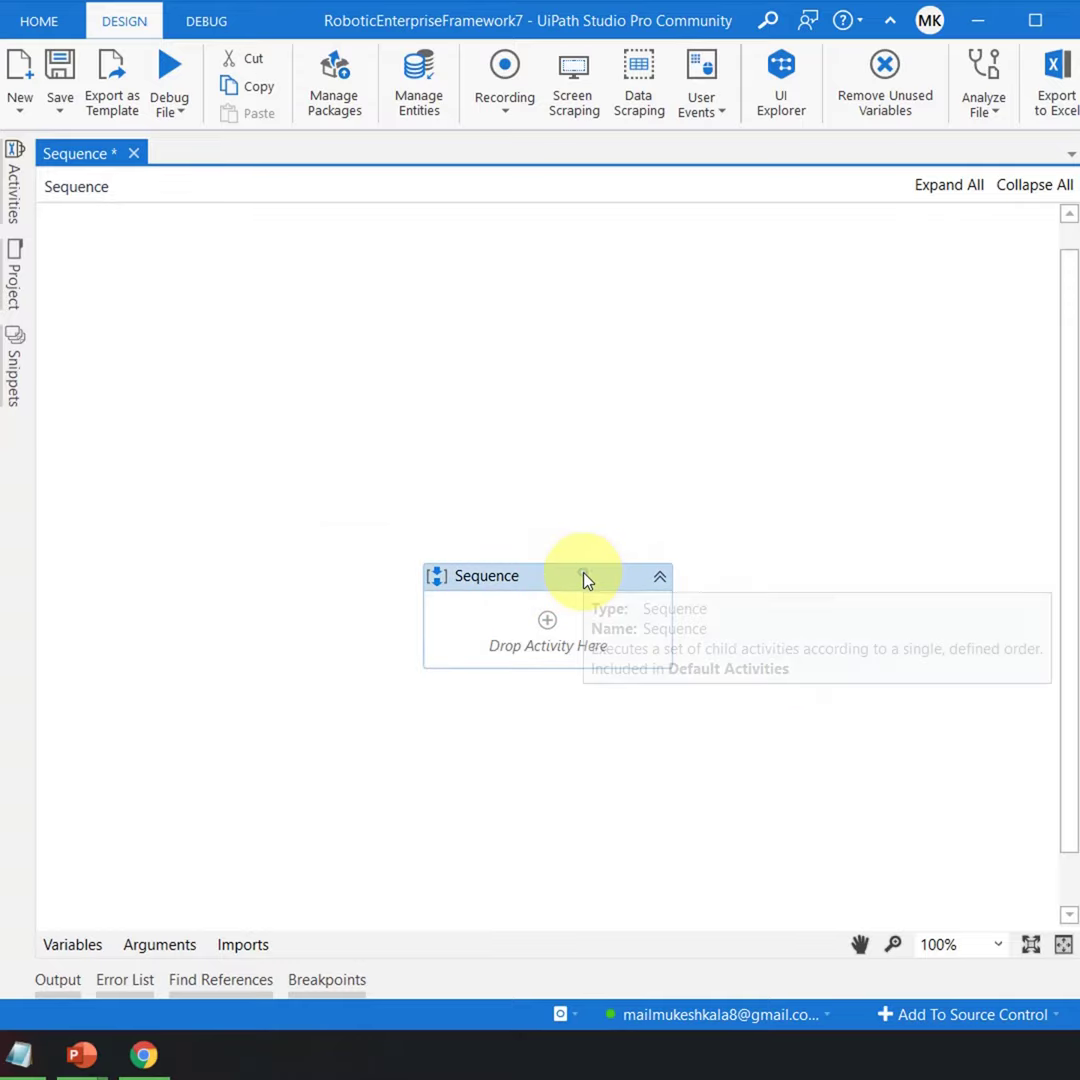
pyautogui.rightClick(584, 579)
pyautogui.click(640, 746)
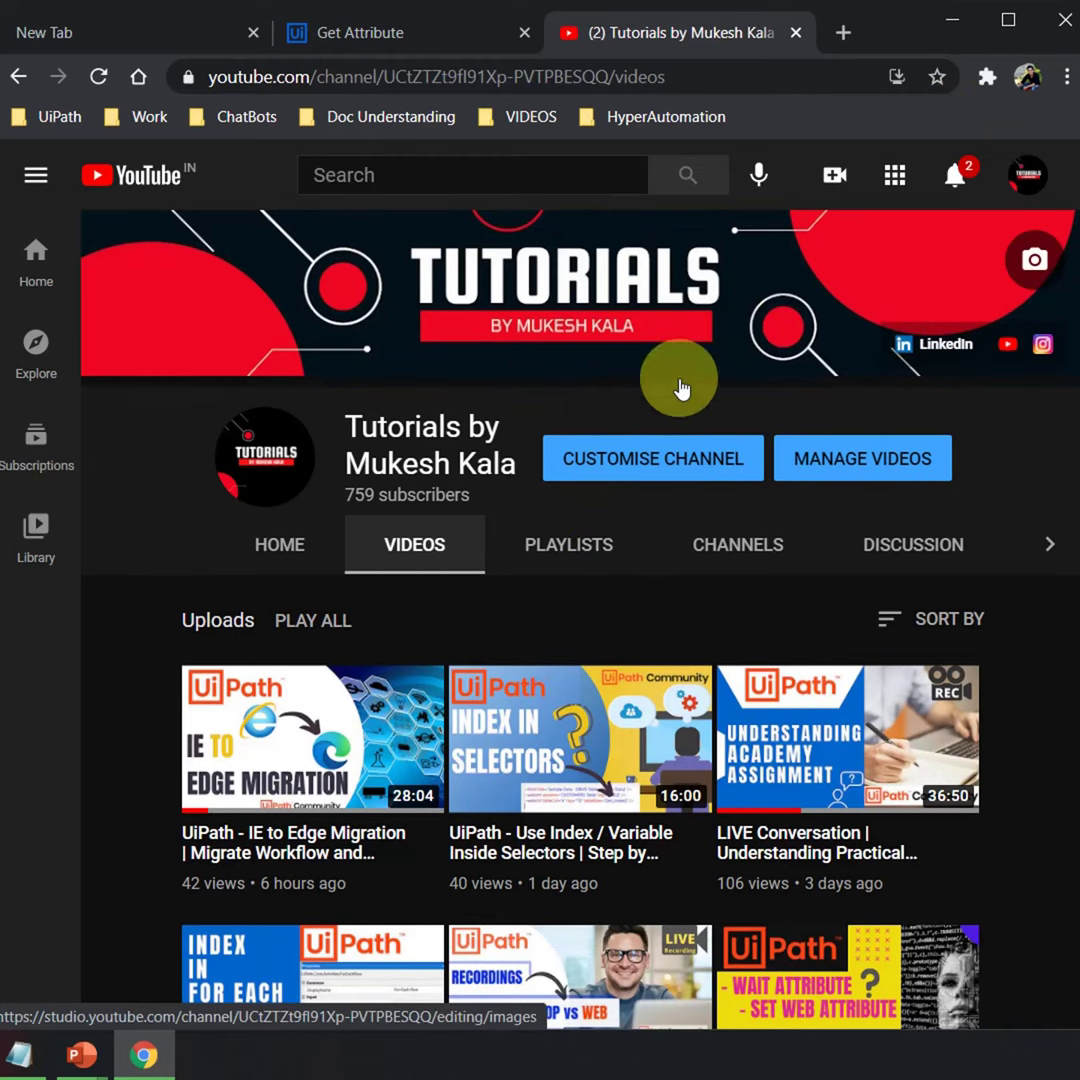
# - Browse the uploaded videos on the tutorial channel's YouTube page
pyautogui.scroll(-8, 676, 622)
pyautogui.scroll(-15, 676, 622)
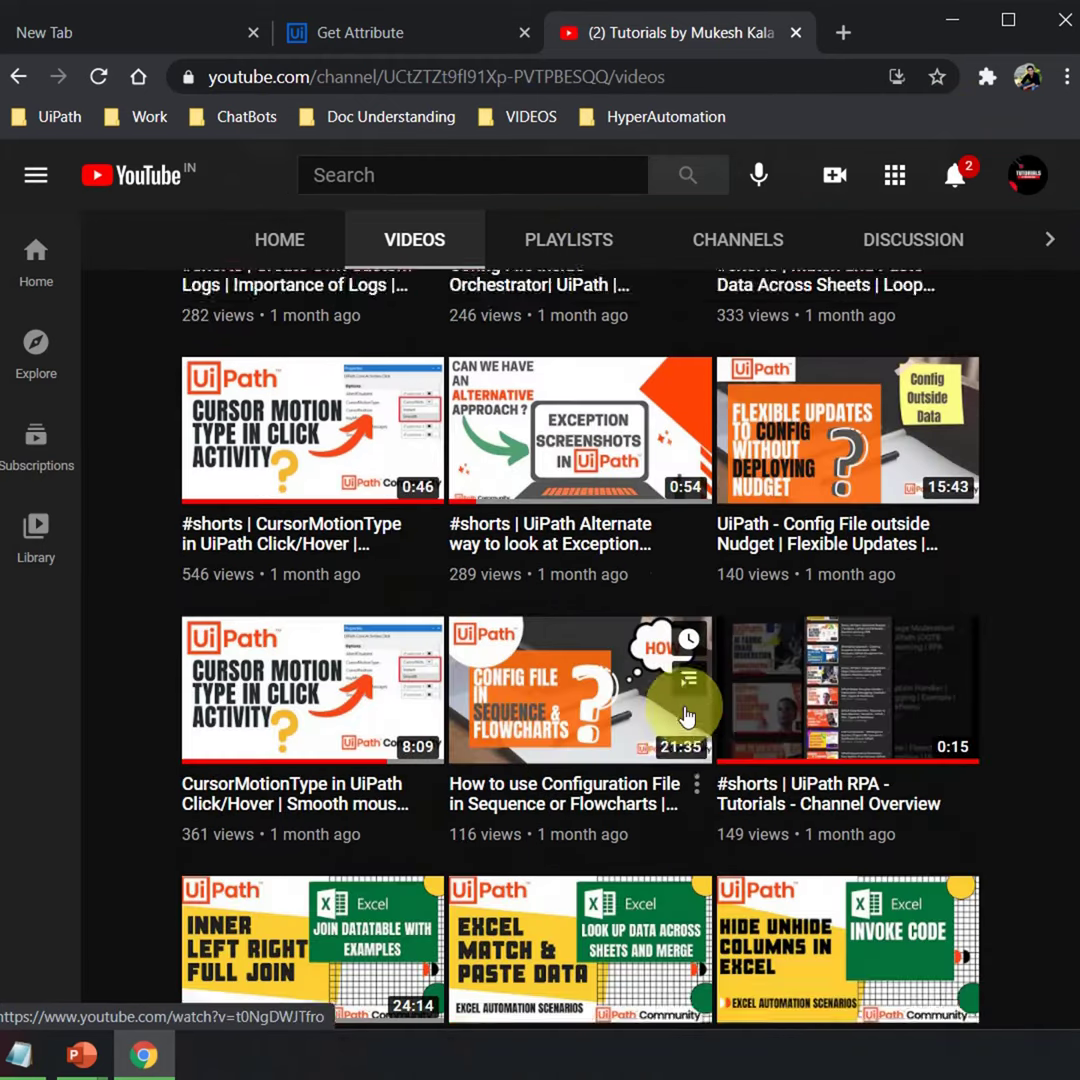
pyautogui.scroll(8, 690, 737)
pyautogui.scroll(10, 690, 737)
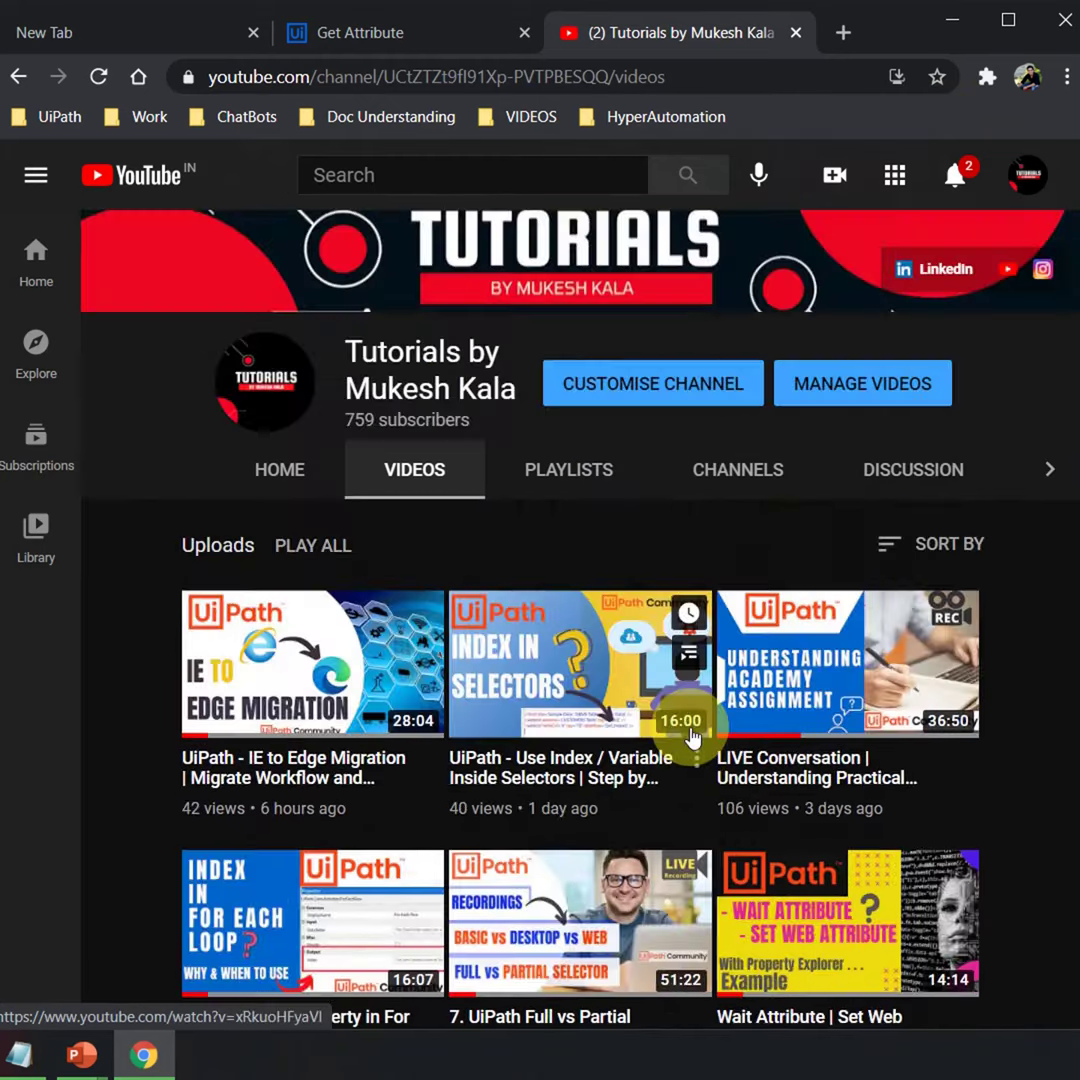